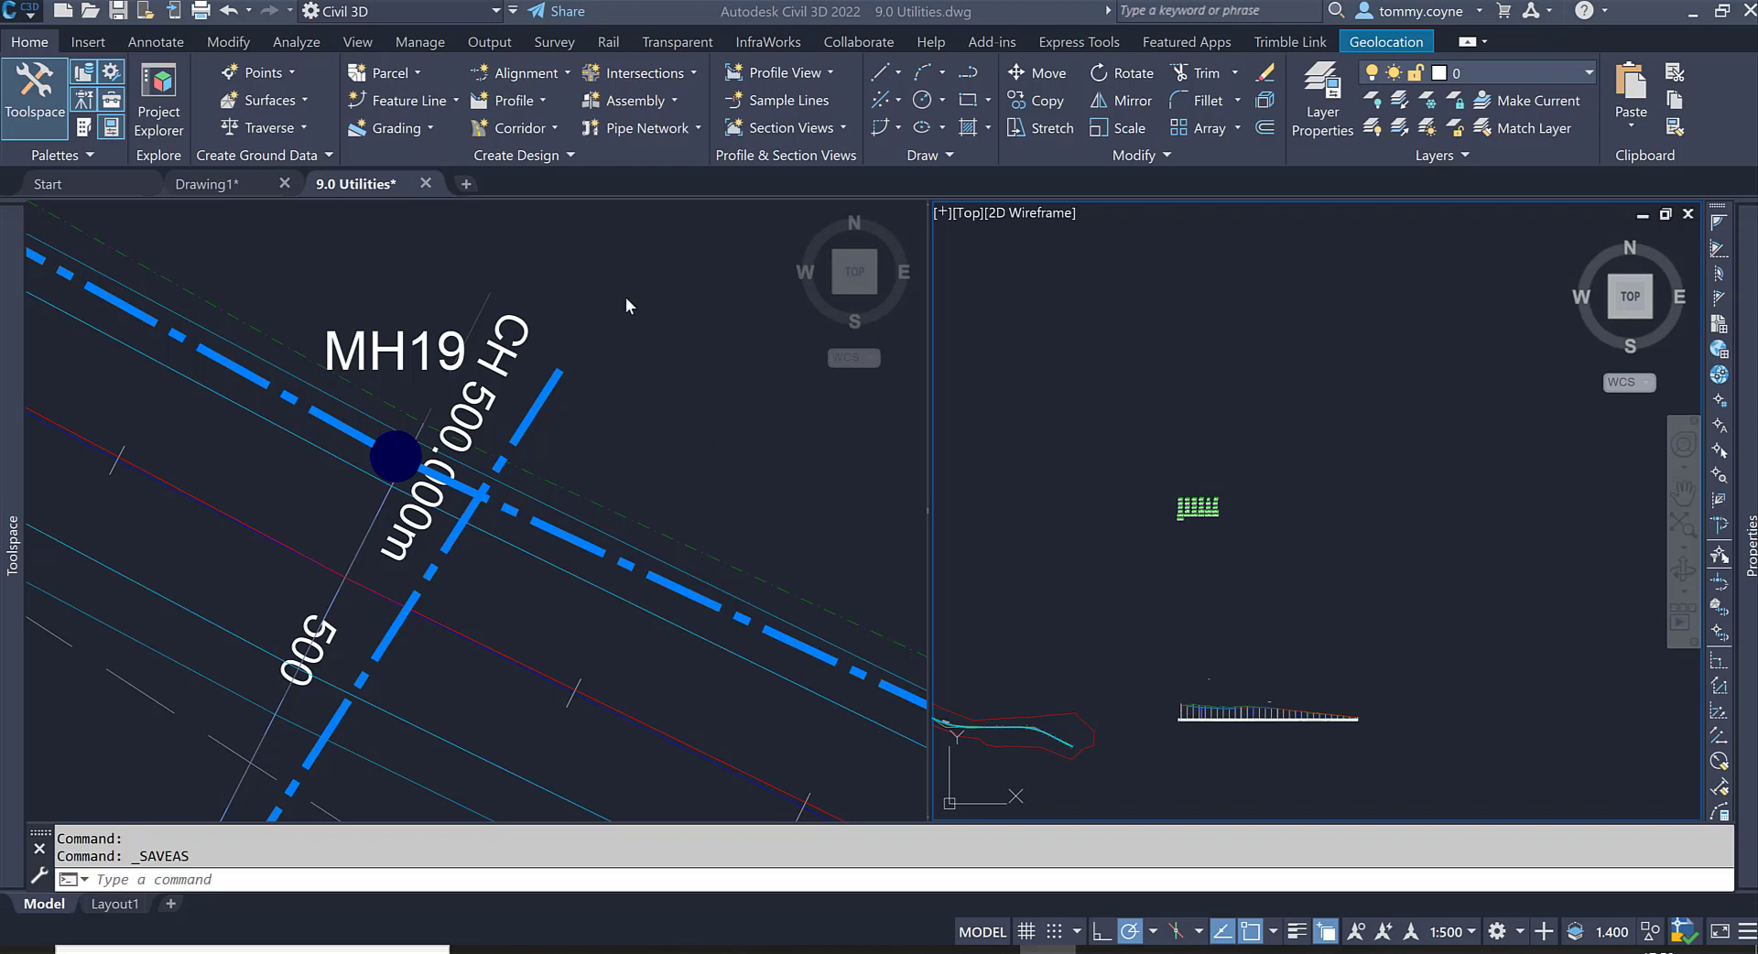
# Launch Add Structure from the Annotate tab's Add Tables > Pipe Network menu.
pyautogui.click(156, 41)
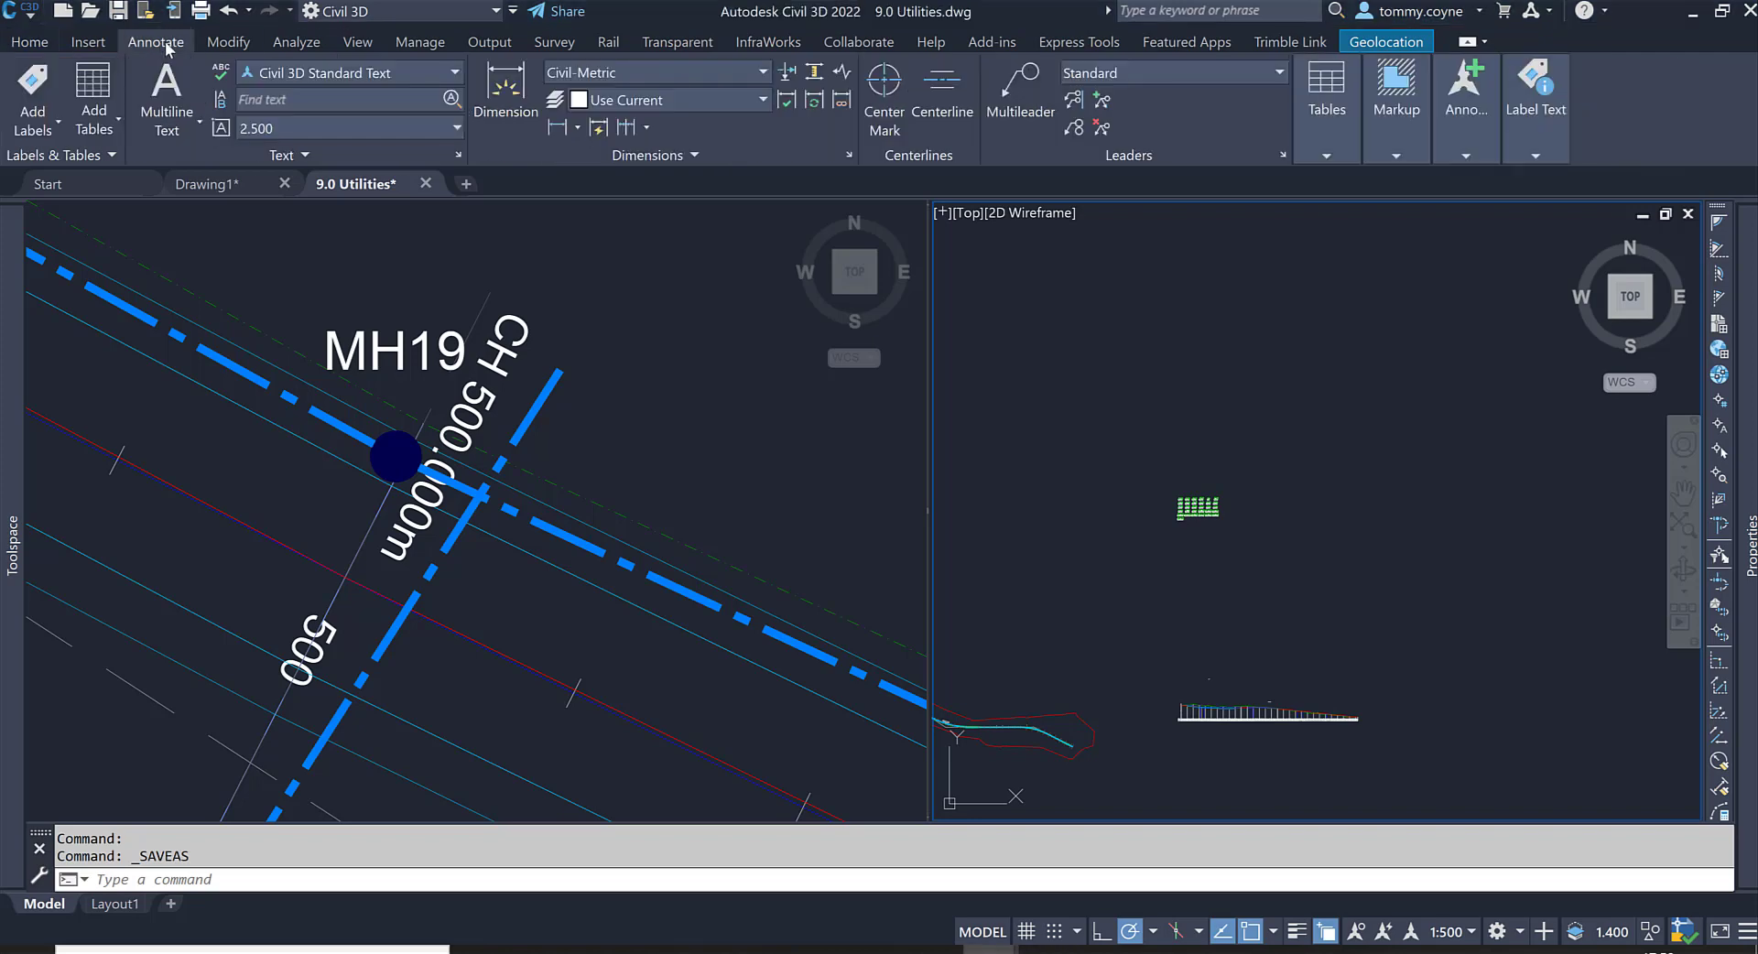
pyautogui.click(113, 129)
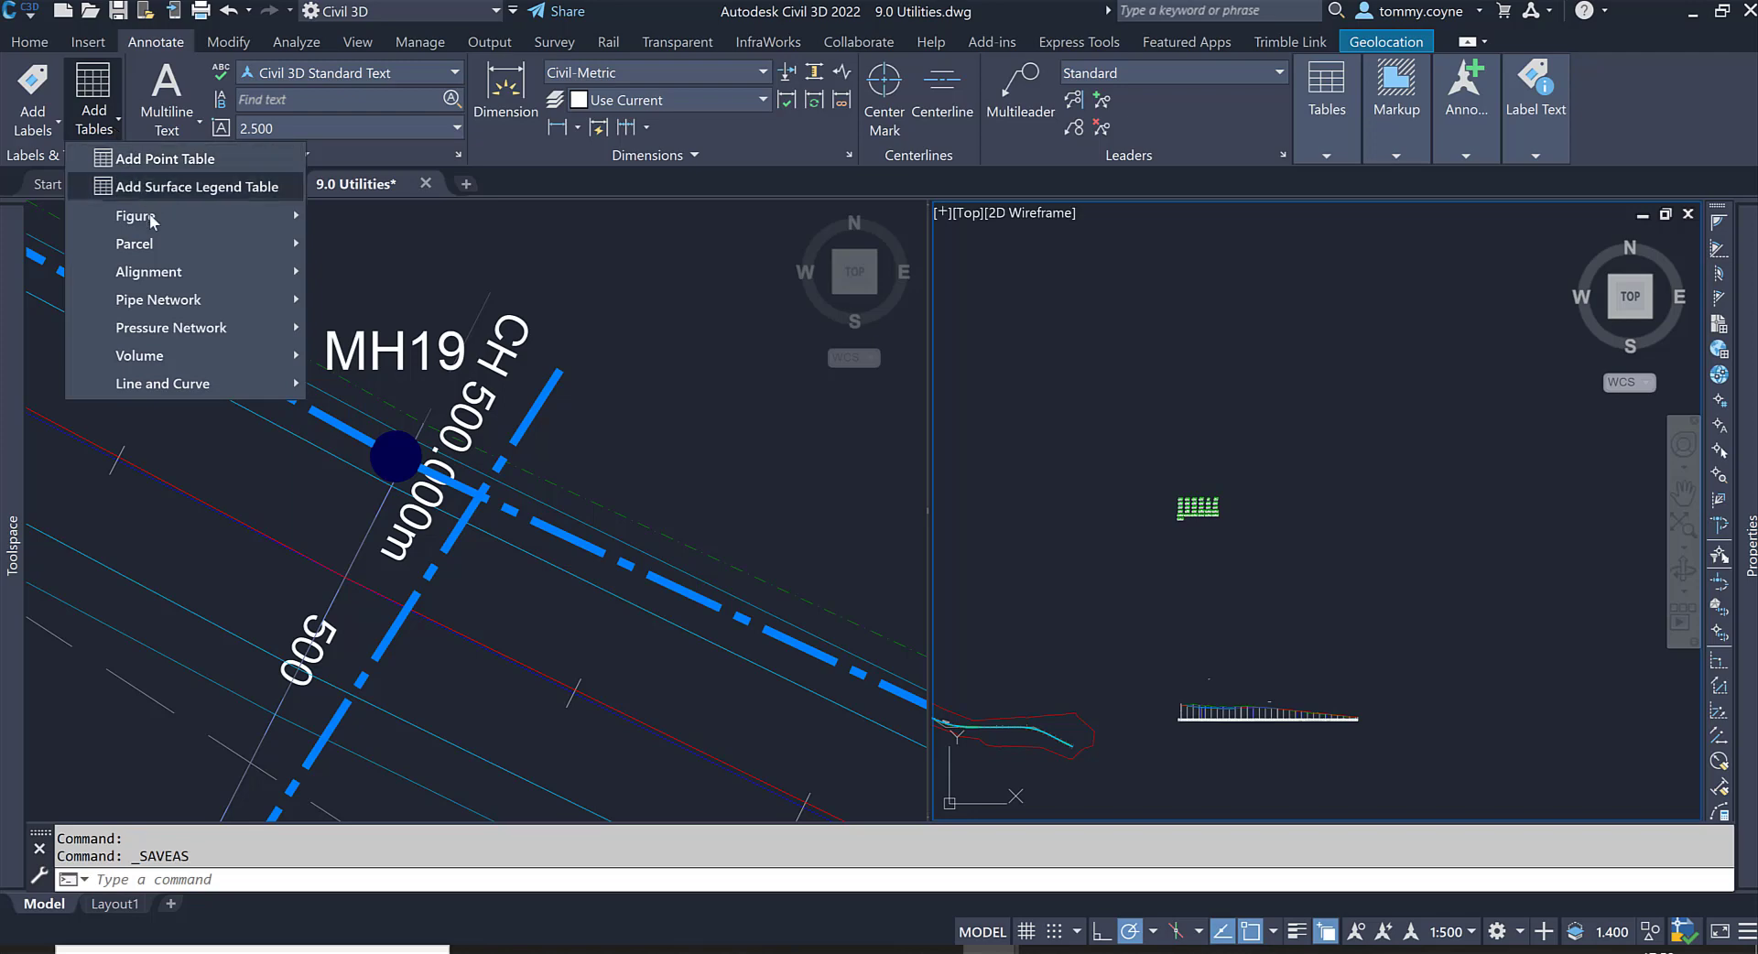
pyautogui.moveTo(161, 303)
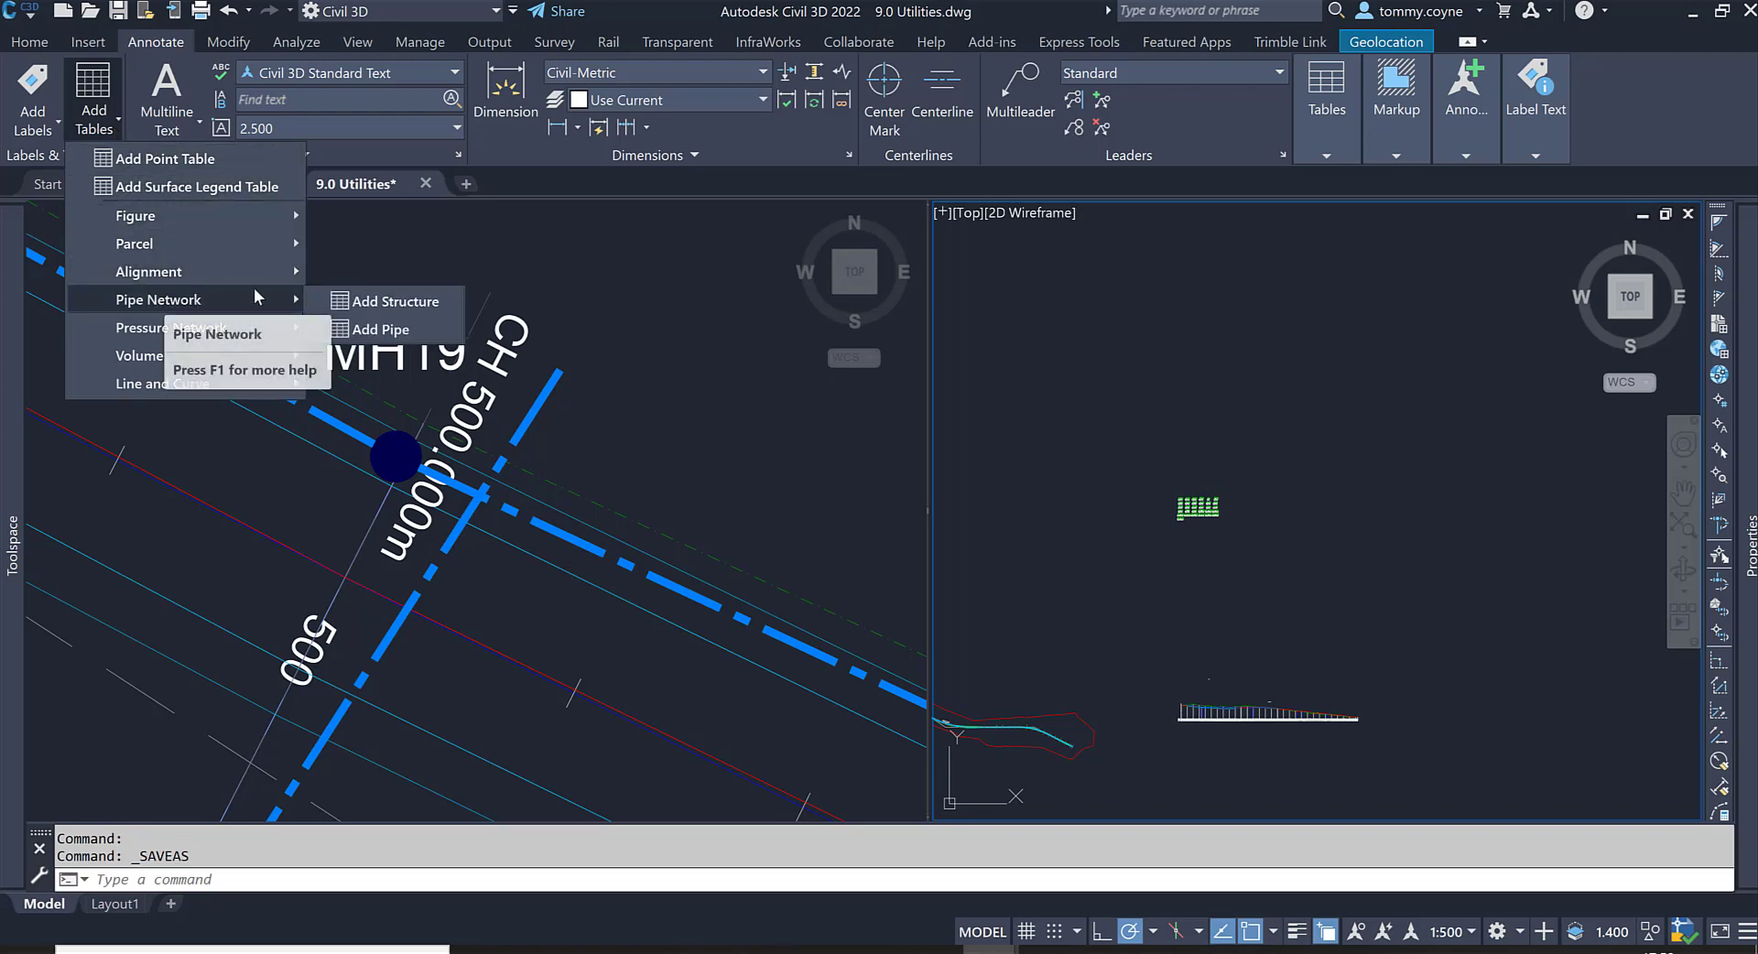
pyautogui.click(404, 303)
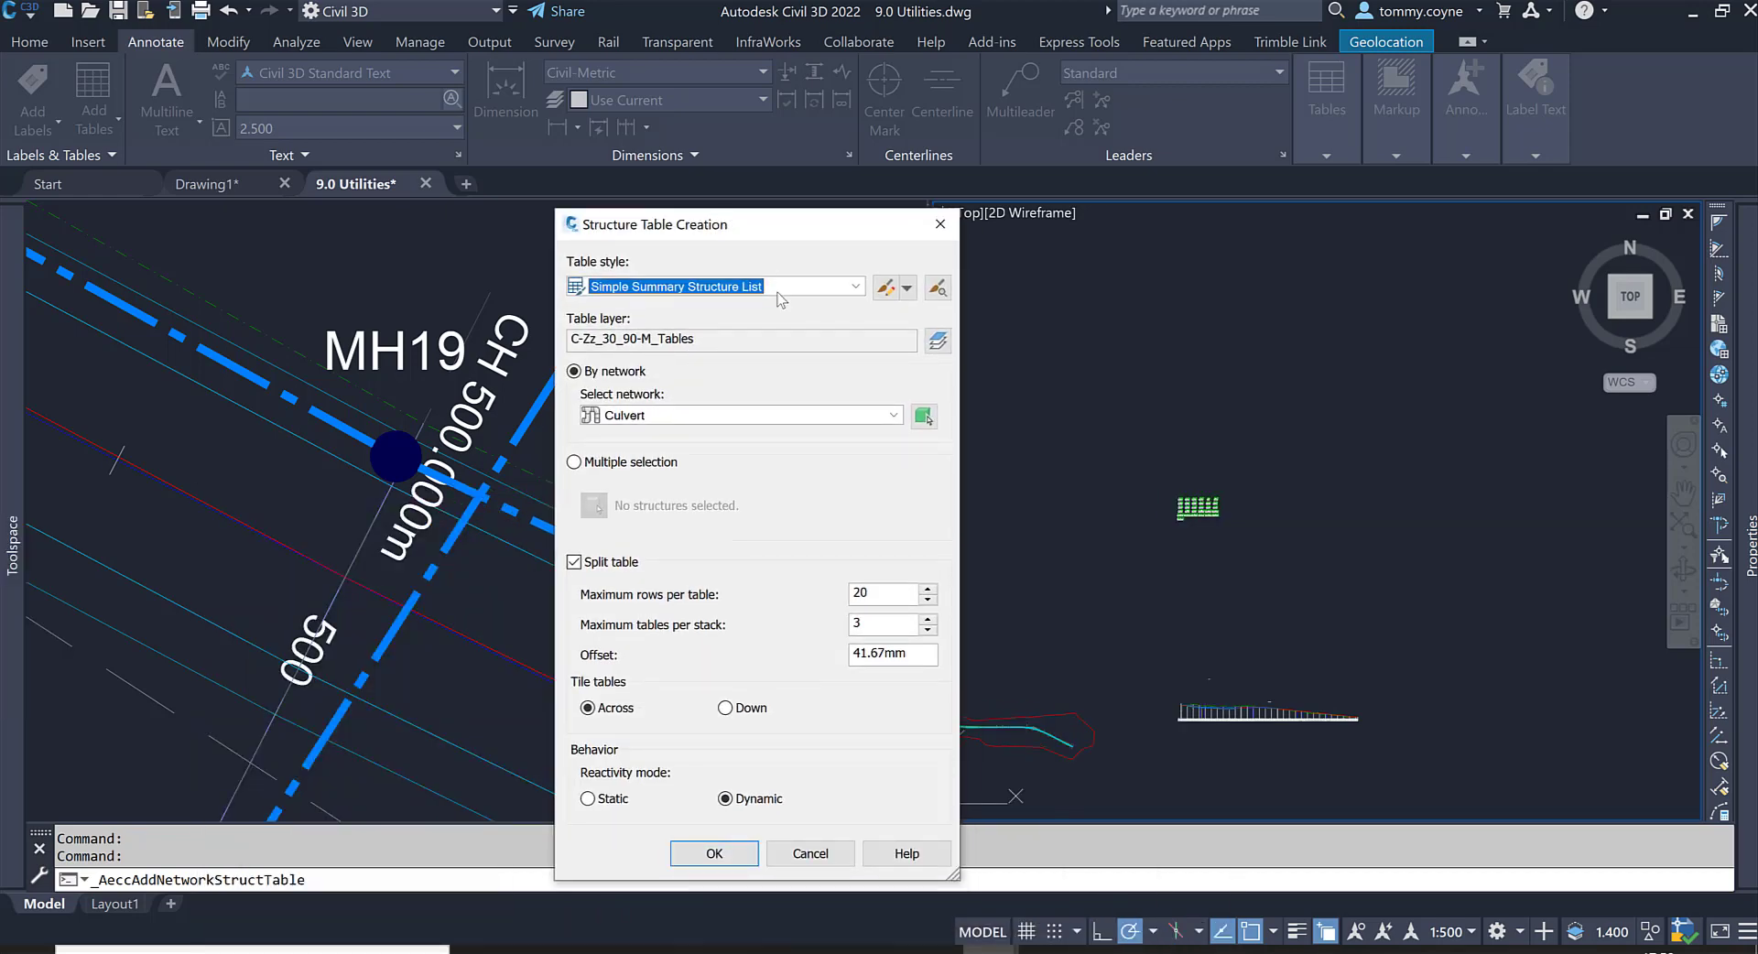
# Select the Road Drainge network and review the Simple Summary Structure List style details.
pyautogui.click(759, 416)
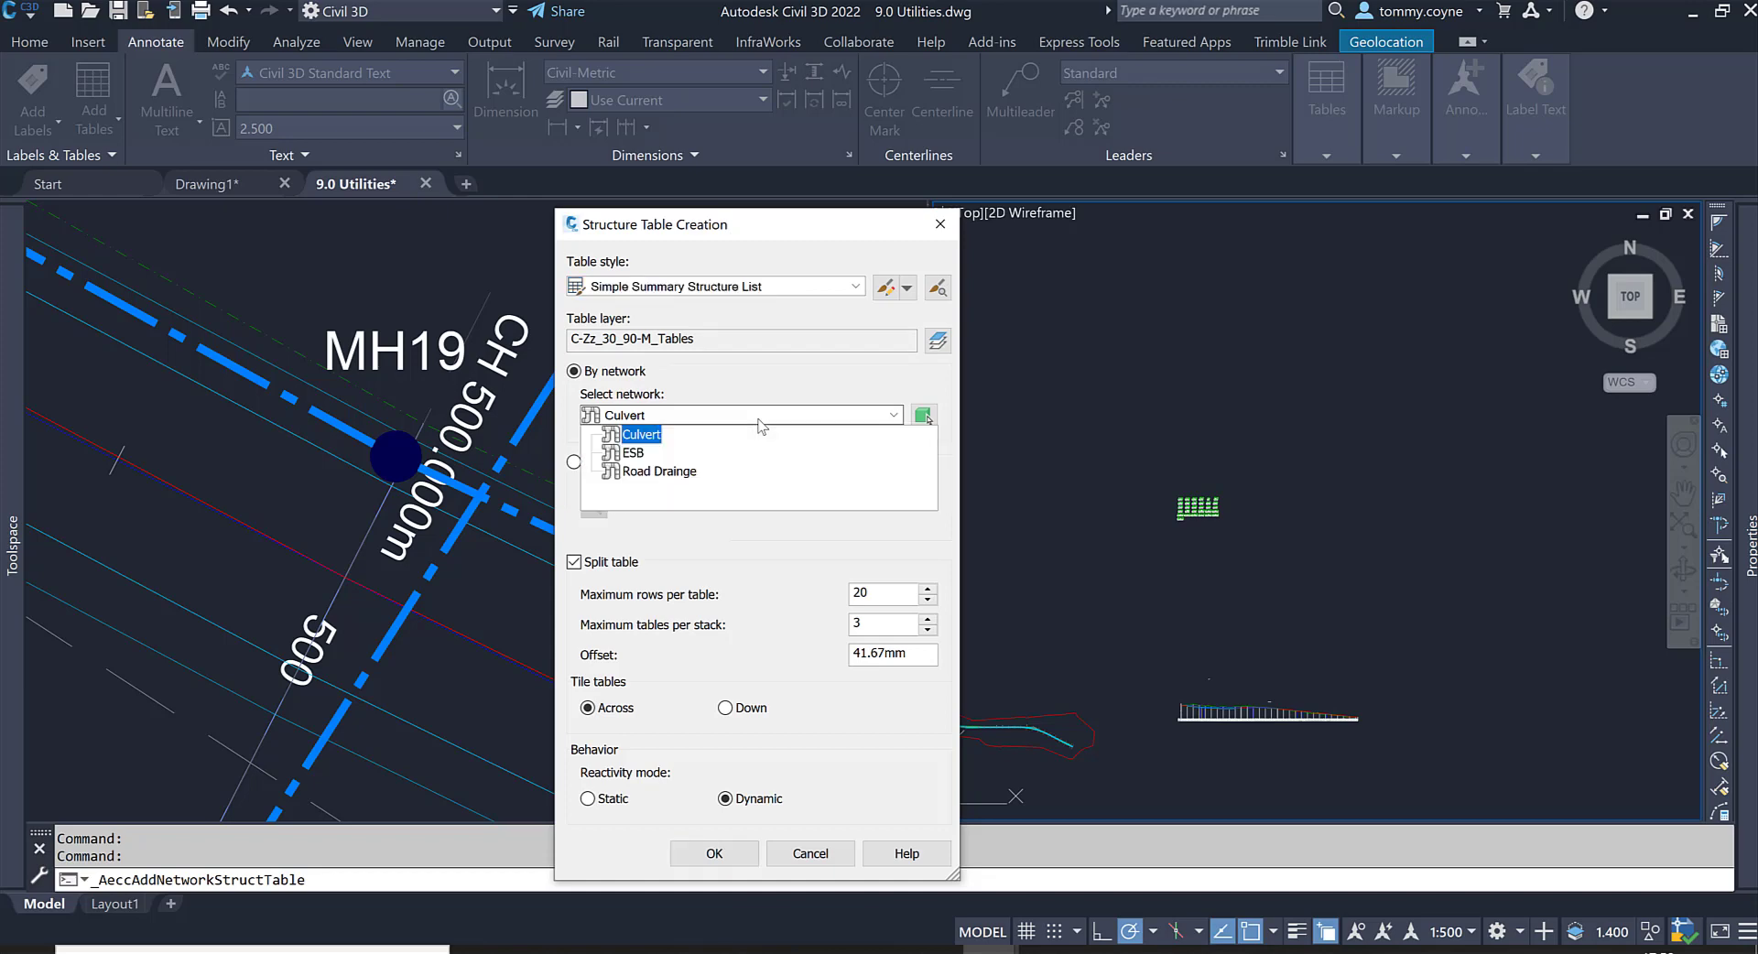
pyautogui.click(759, 420)
pyautogui.click(759, 419)
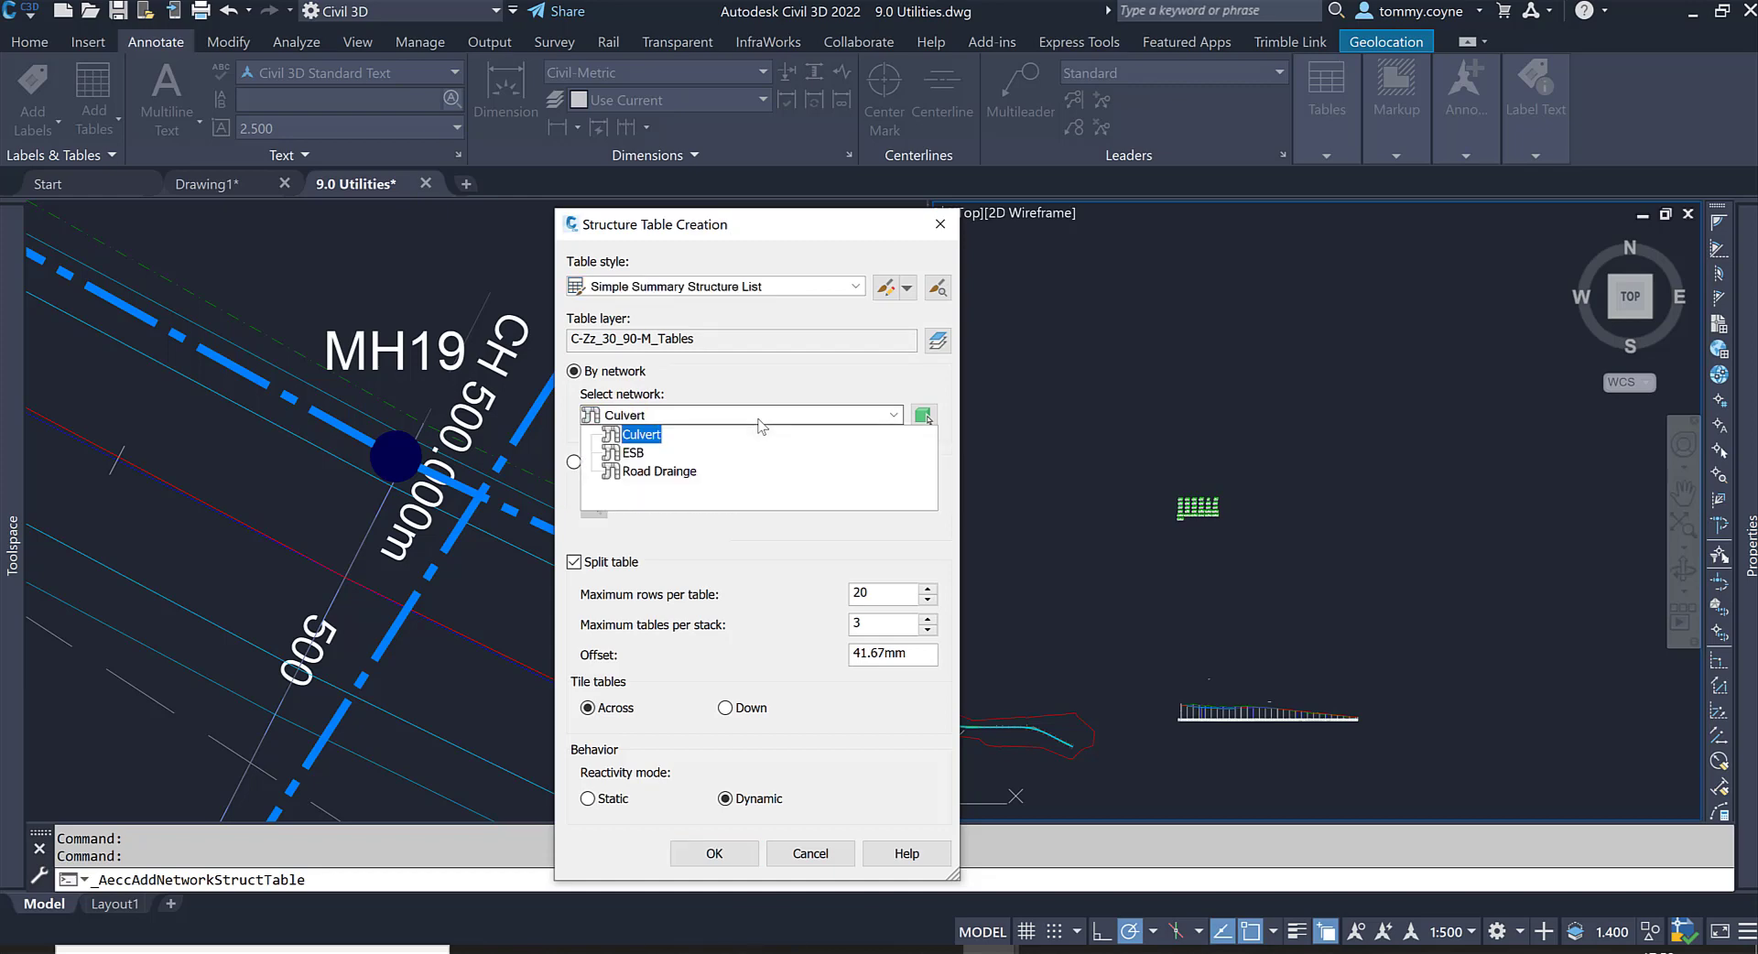
pyautogui.click(661, 474)
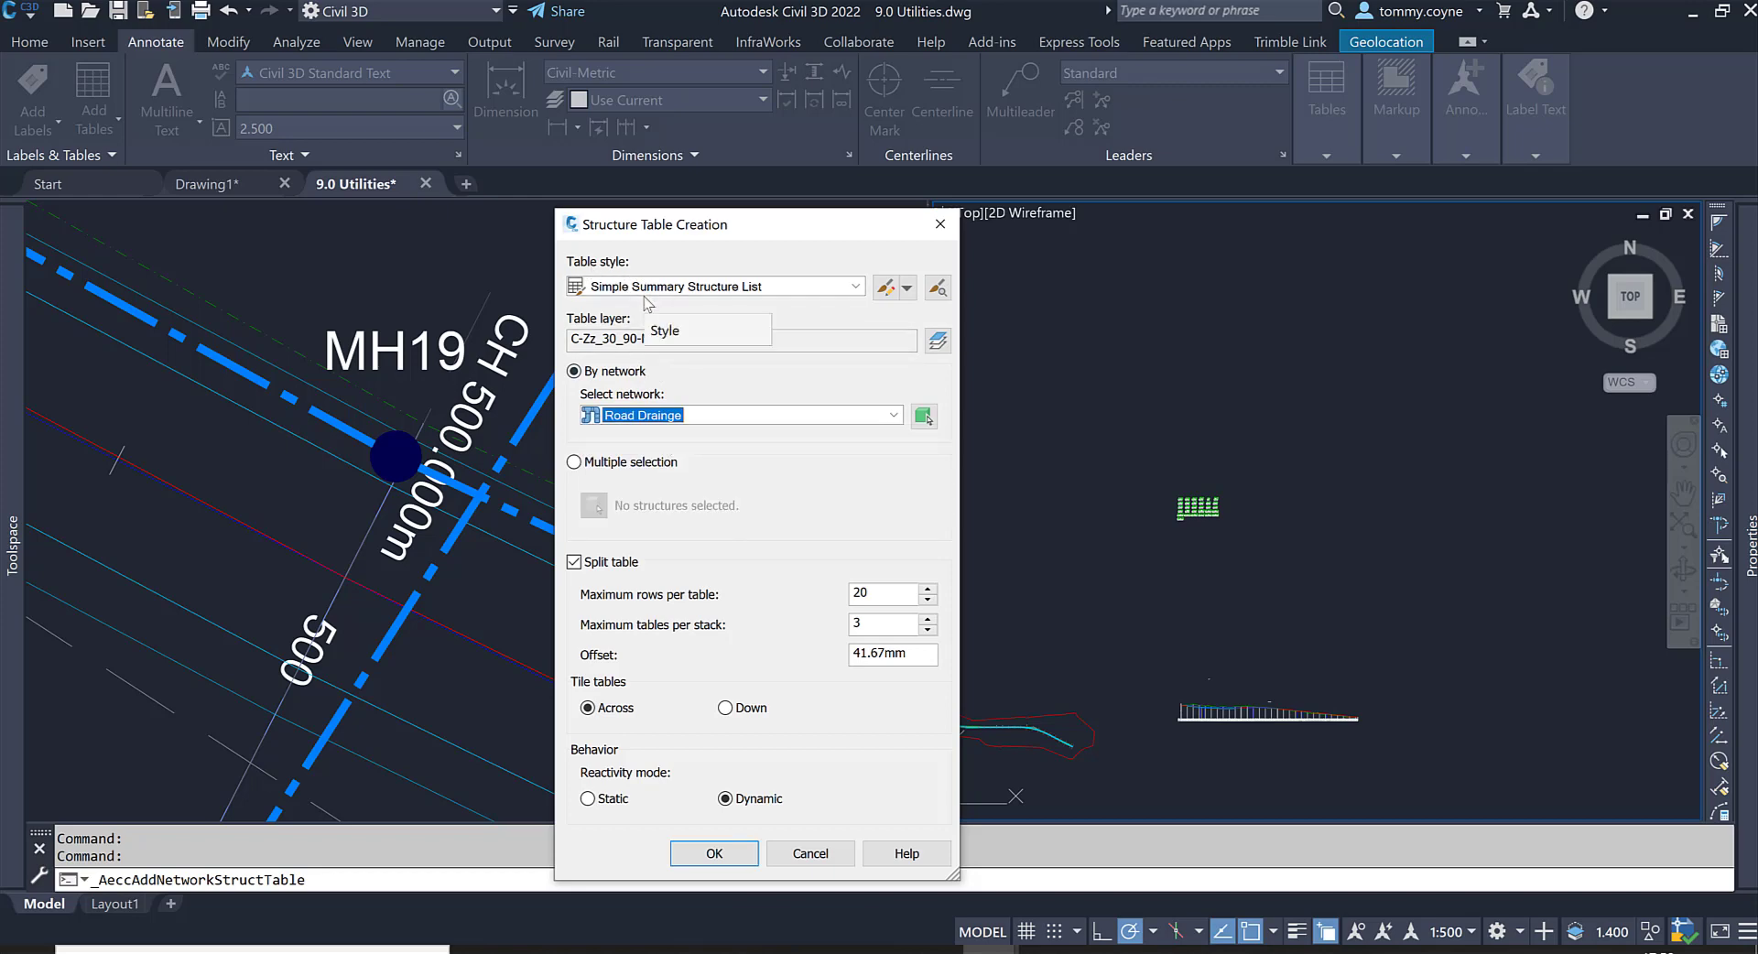
pyautogui.click(936, 289)
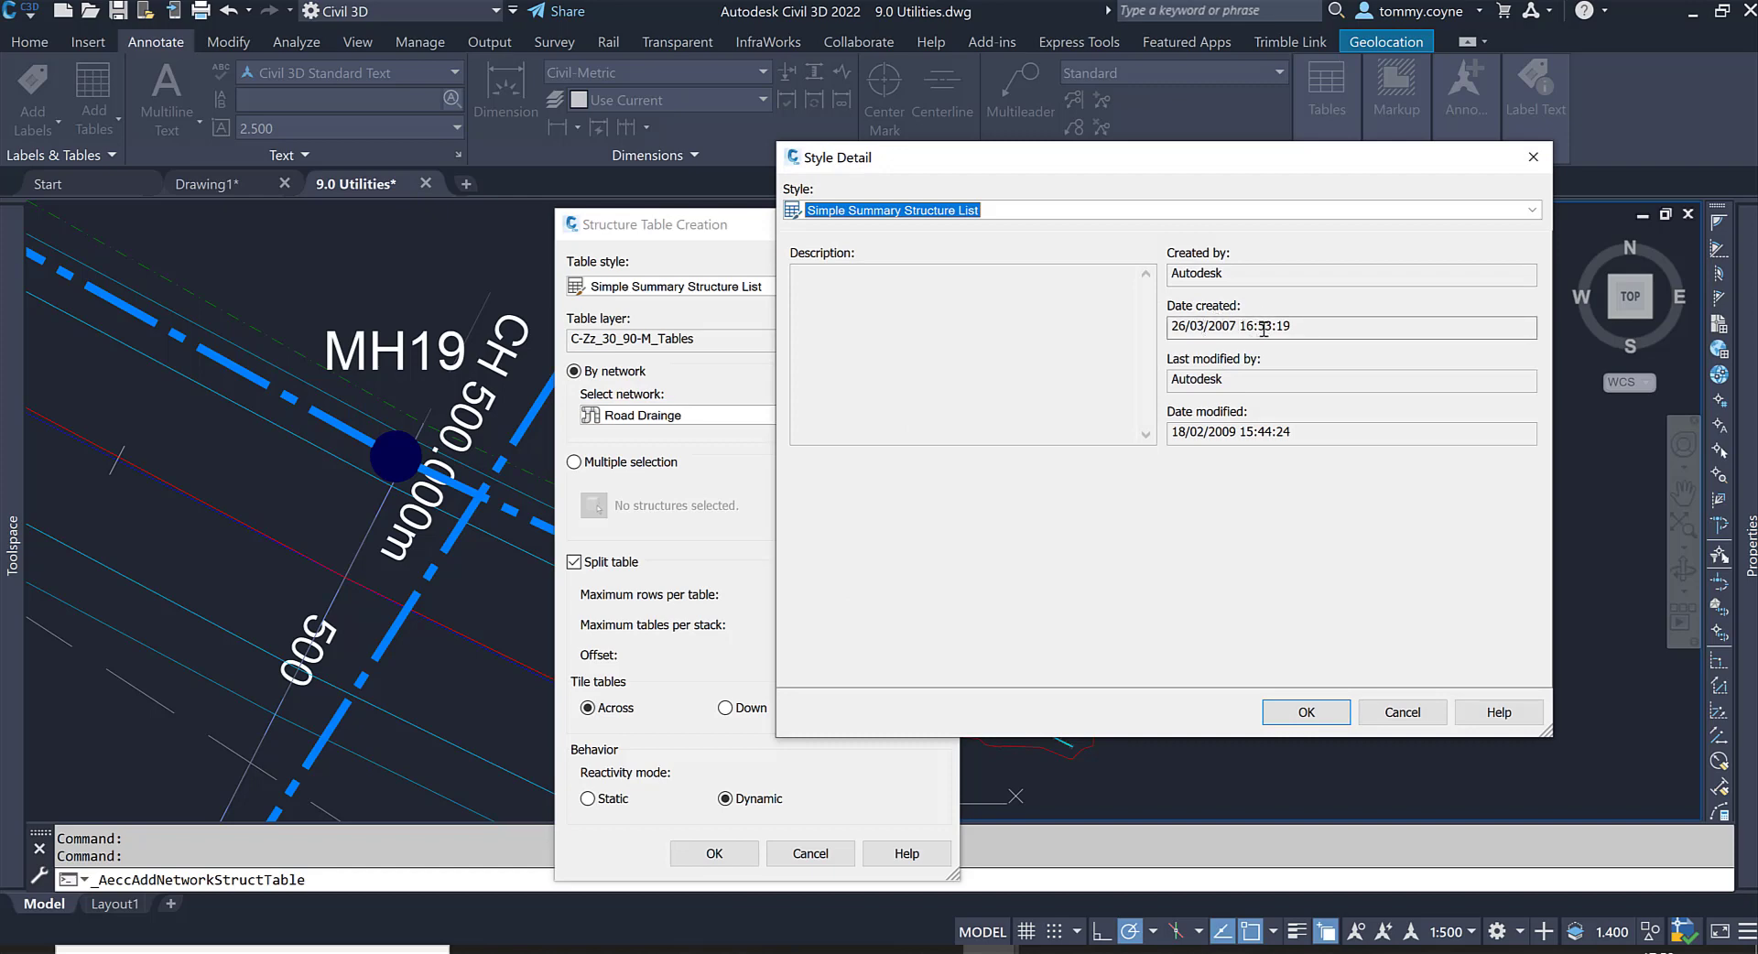
pyautogui.click(1534, 157)
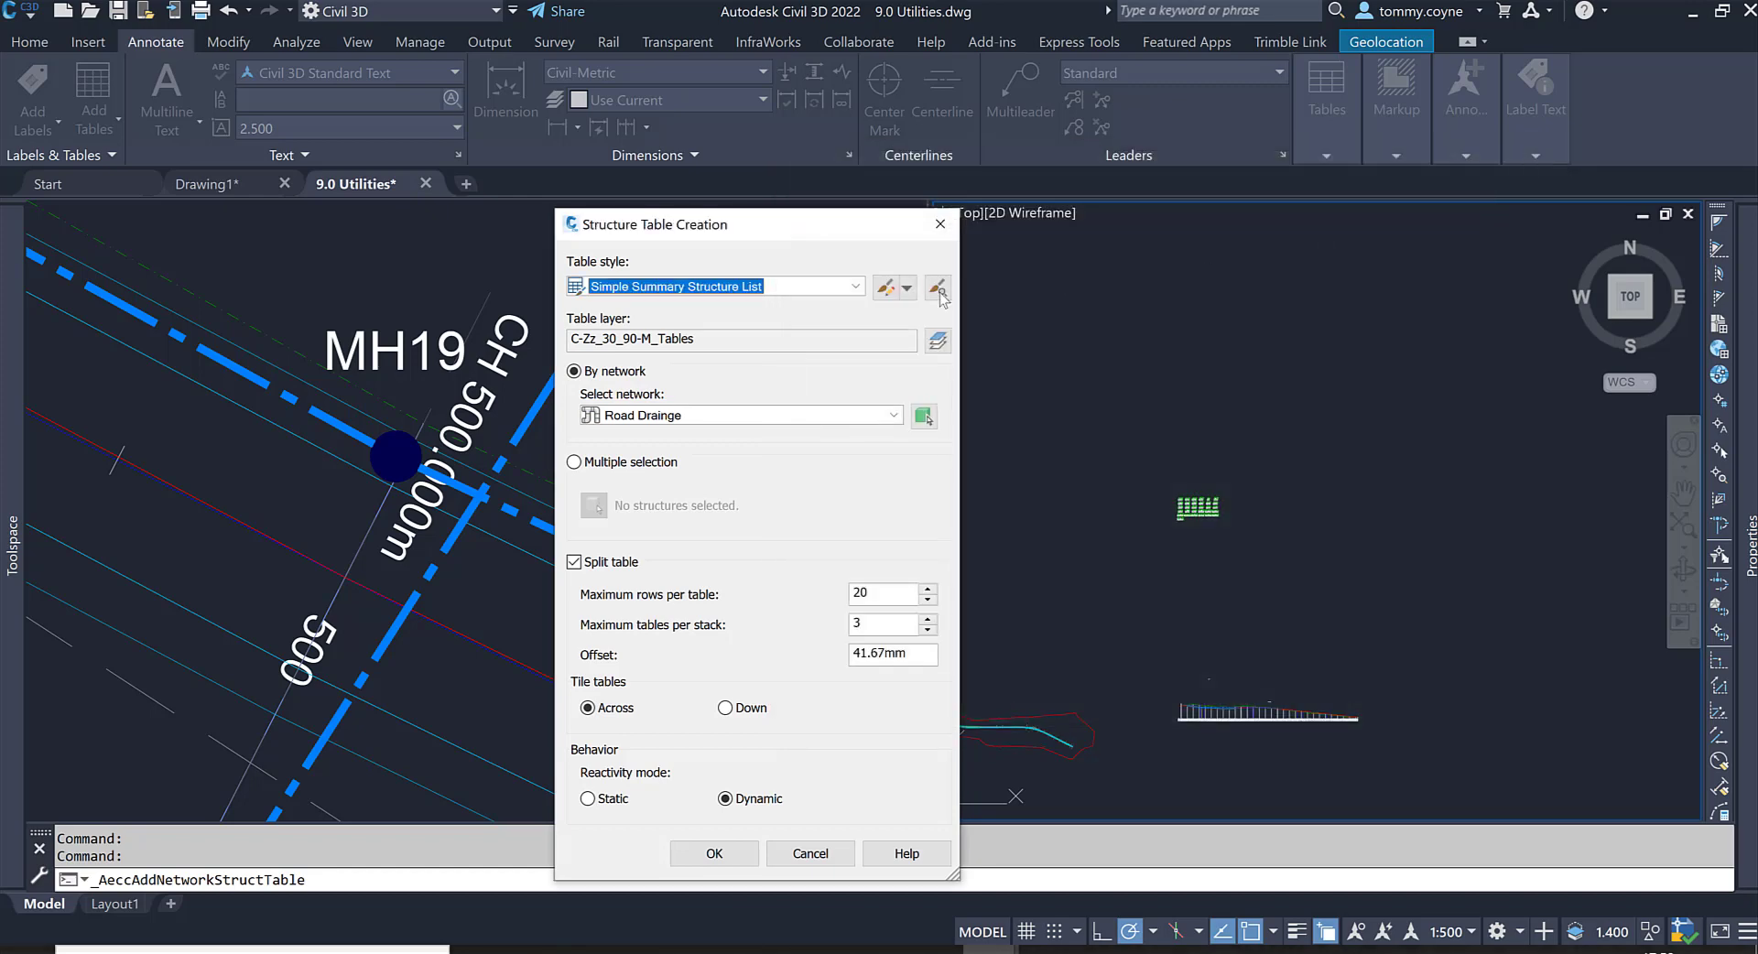
pyautogui.click(885, 289)
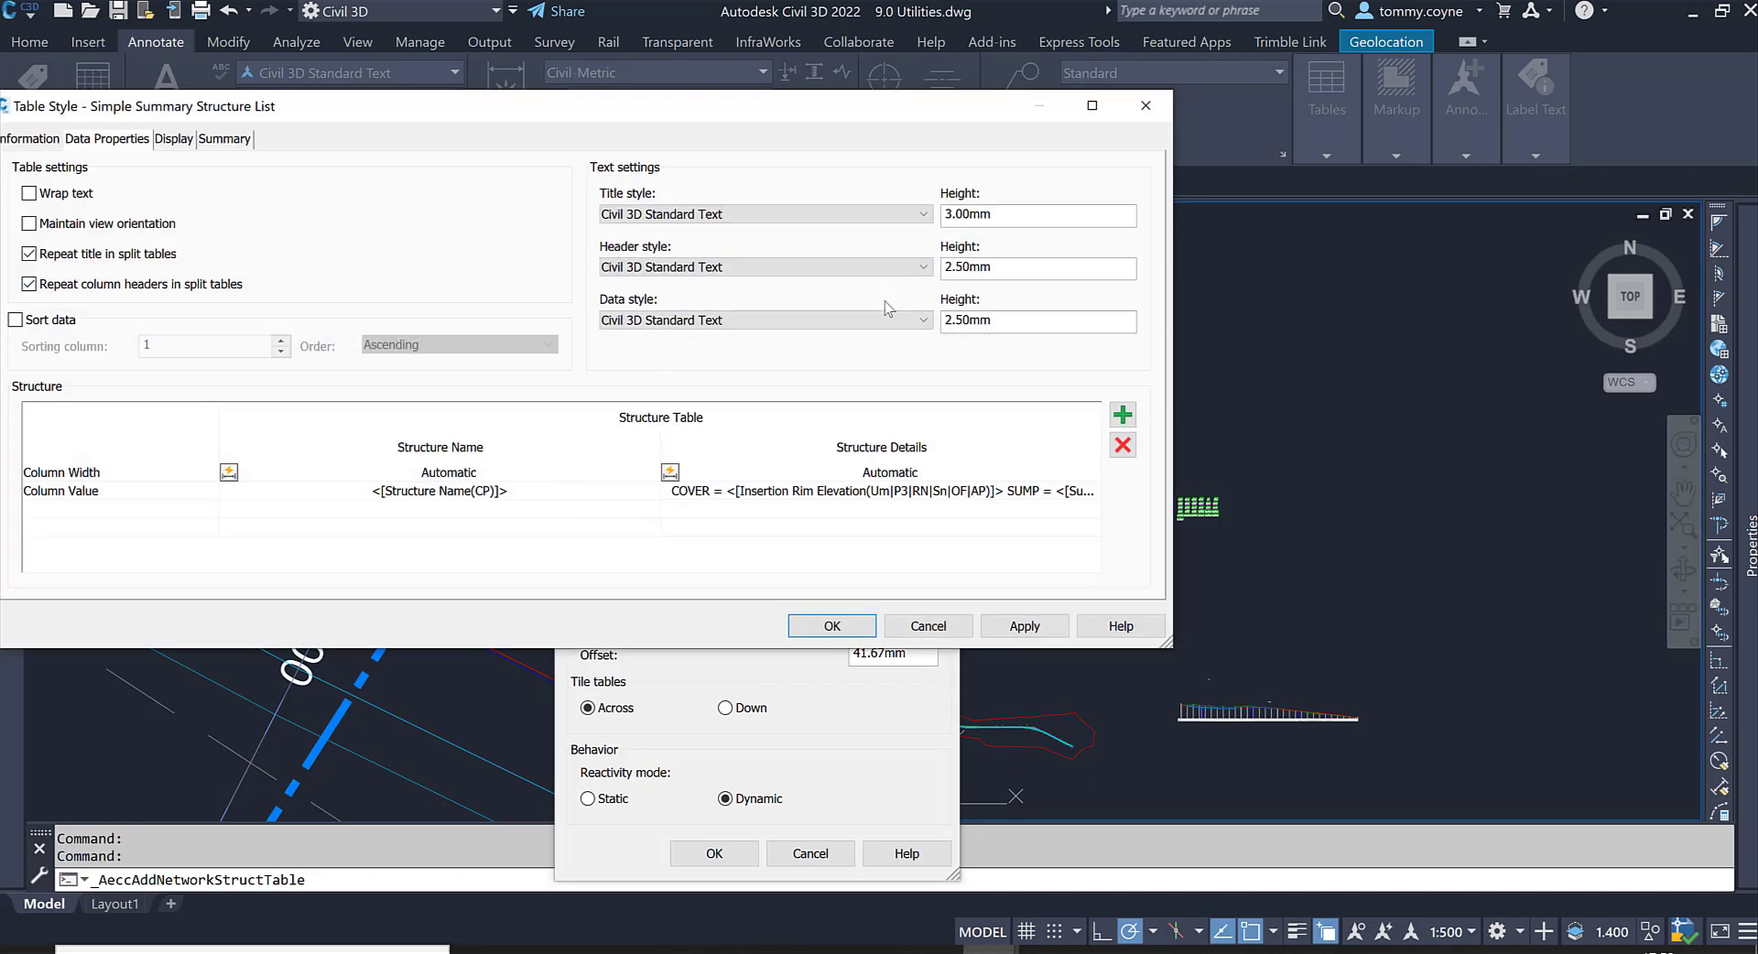
pyautogui.moveTo(461, 109); pyautogui.dragTo(761, 106)
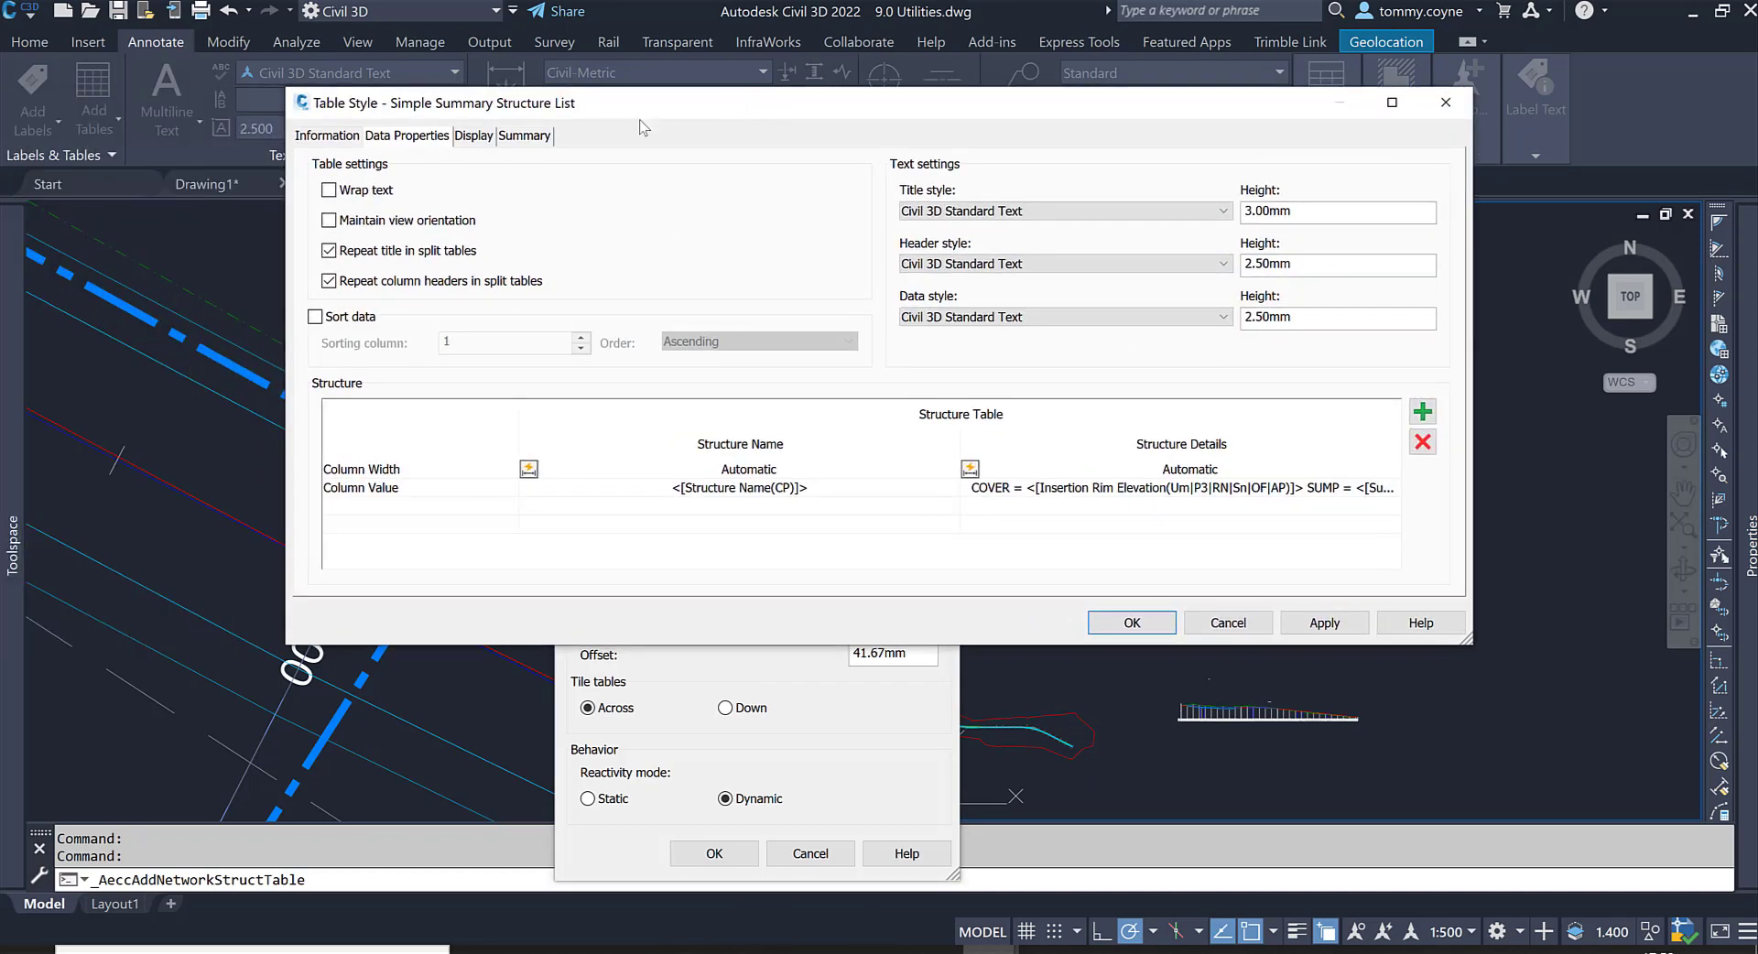
pyautogui.click(330, 140)
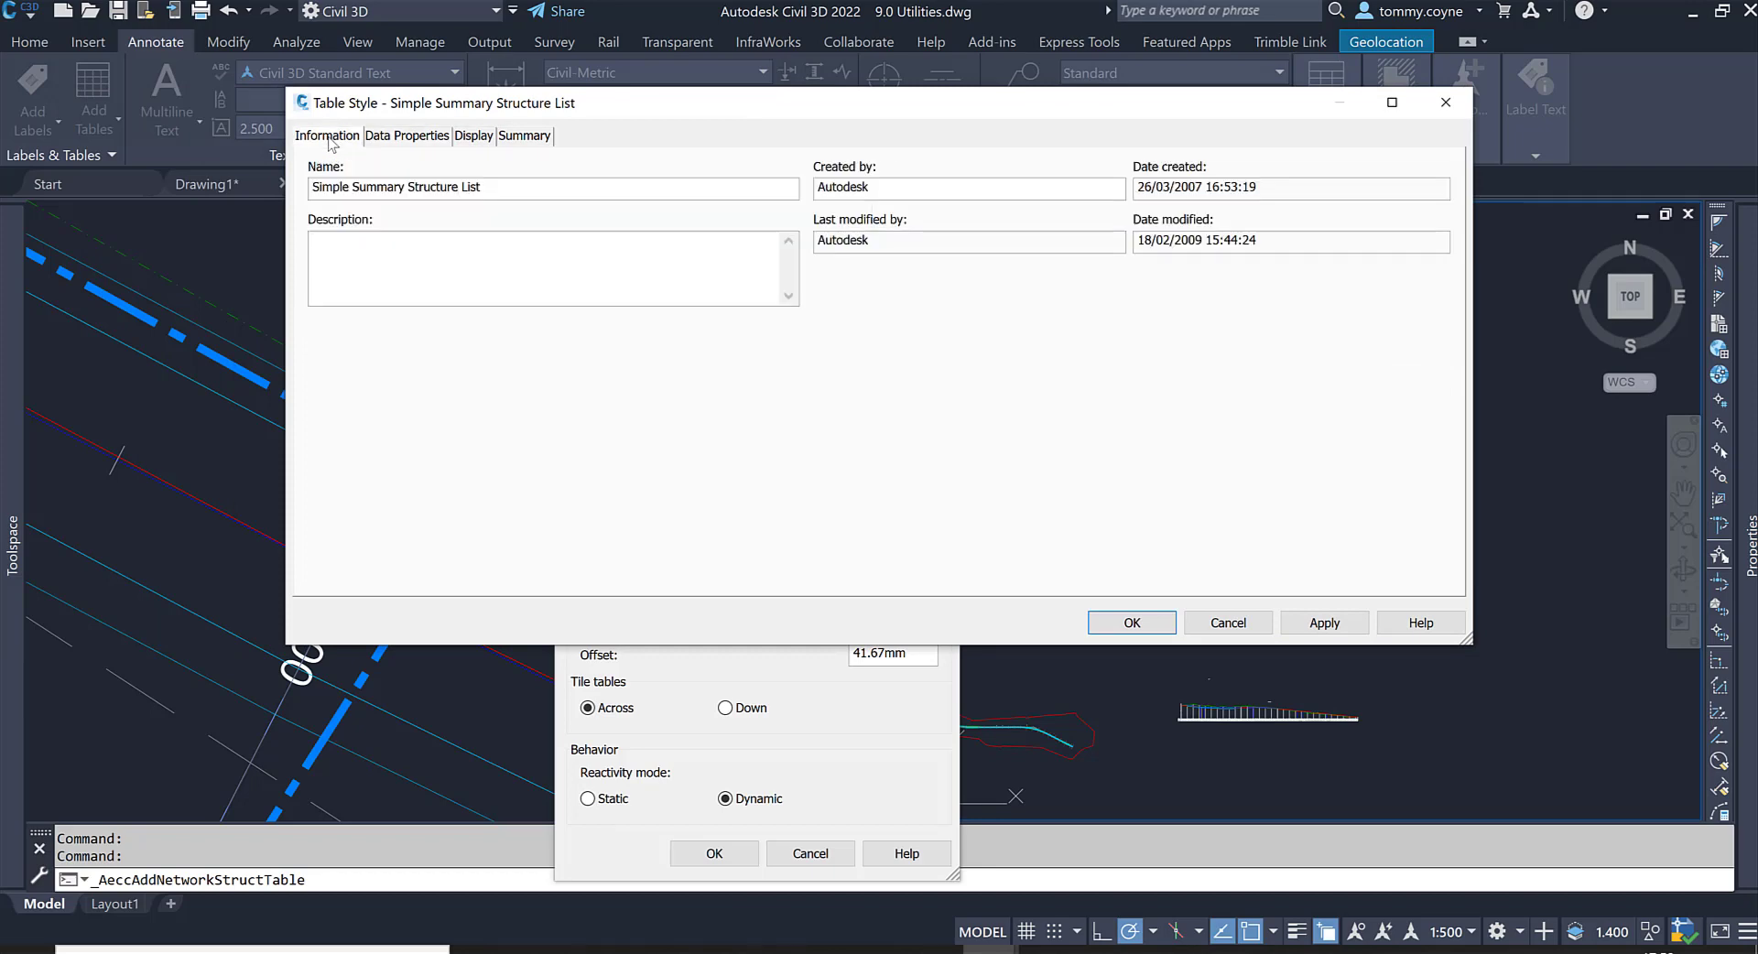
pyautogui.click(399, 138)
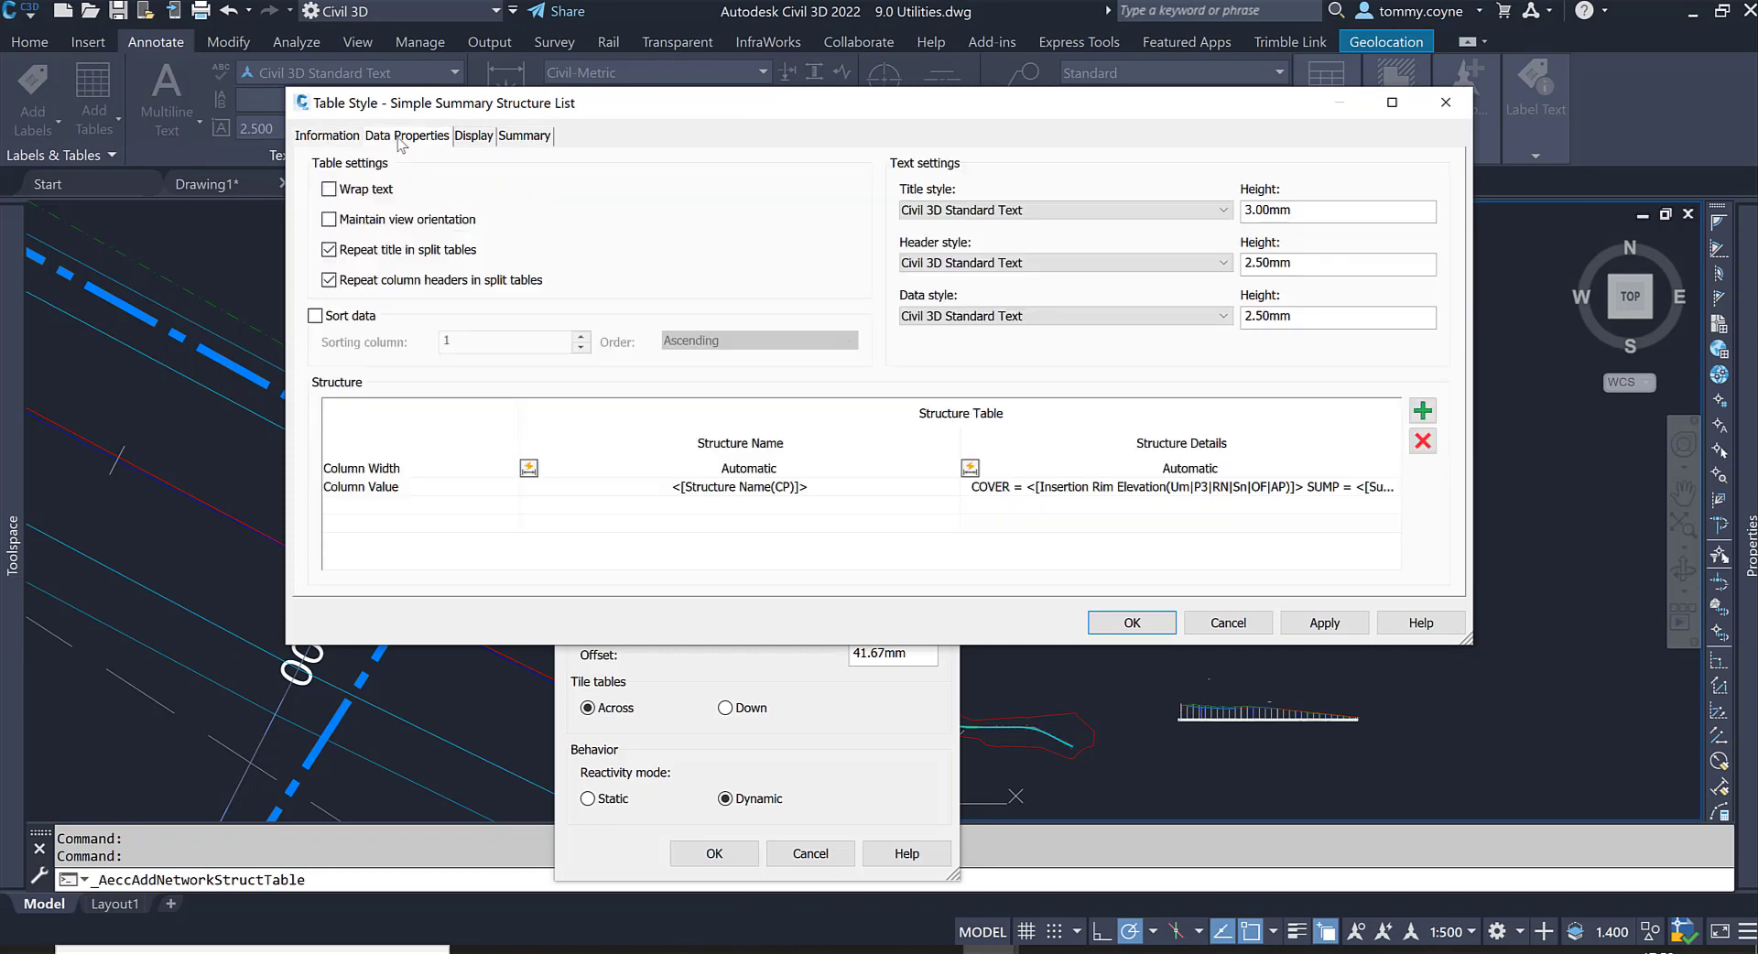
pyautogui.click(472, 137)
pyautogui.click(520, 139)
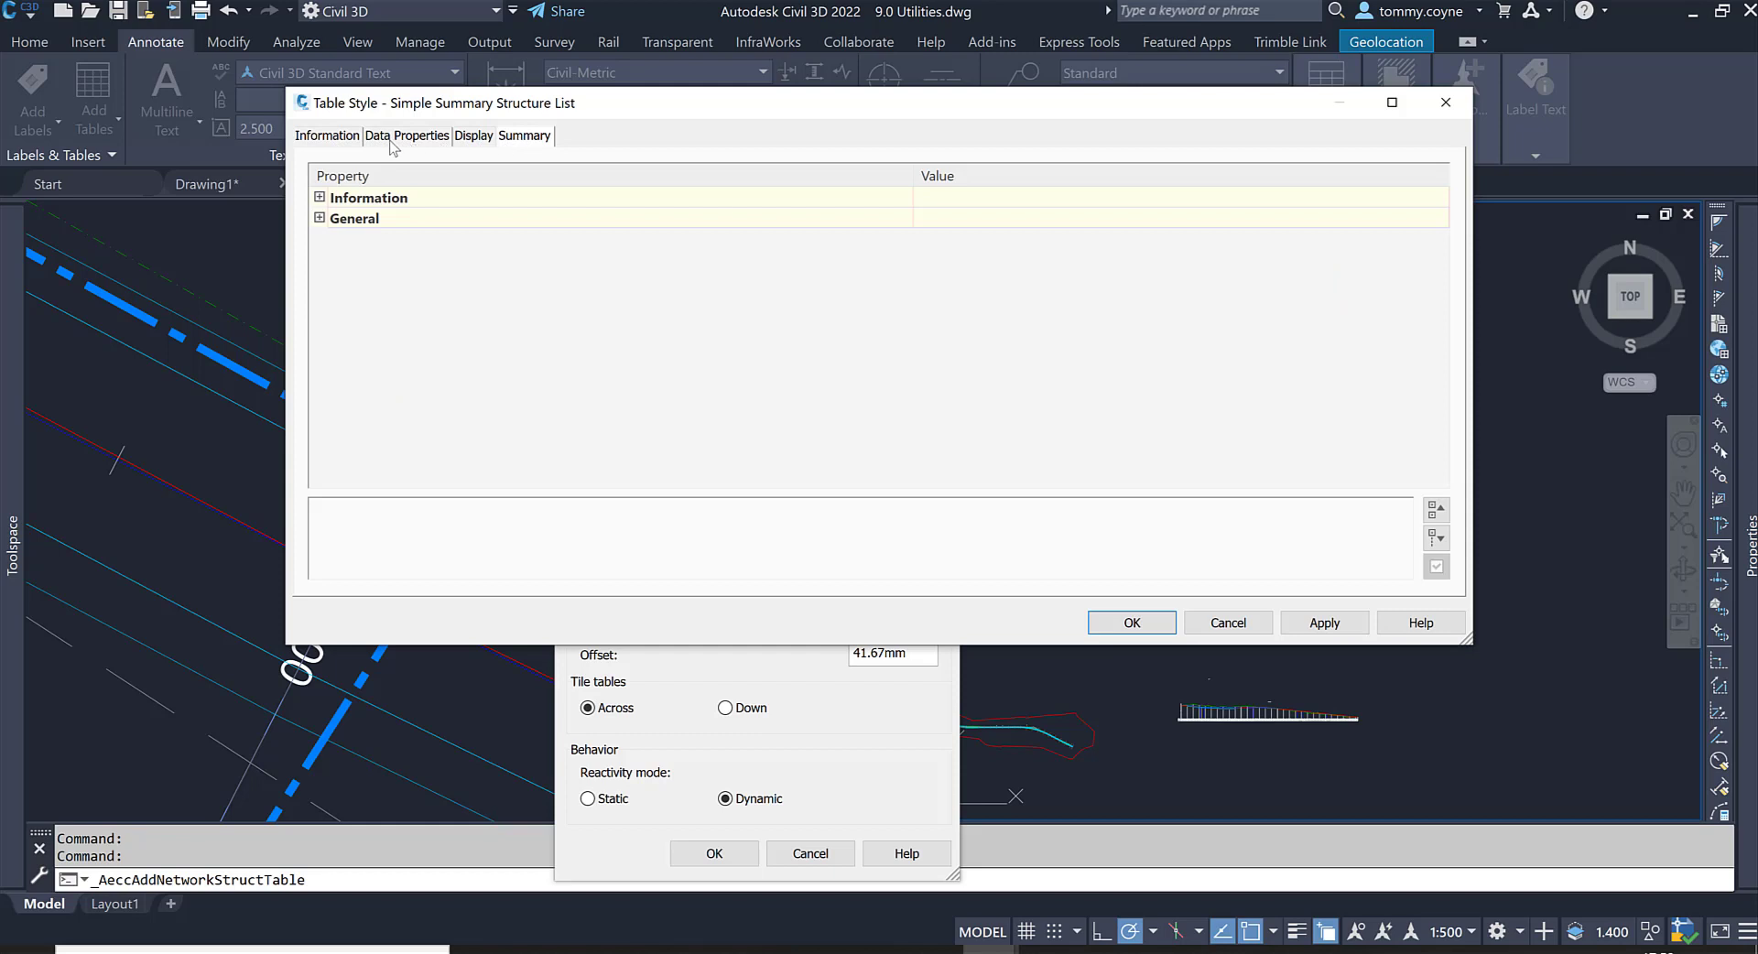
pyautogui.click(394, 142)
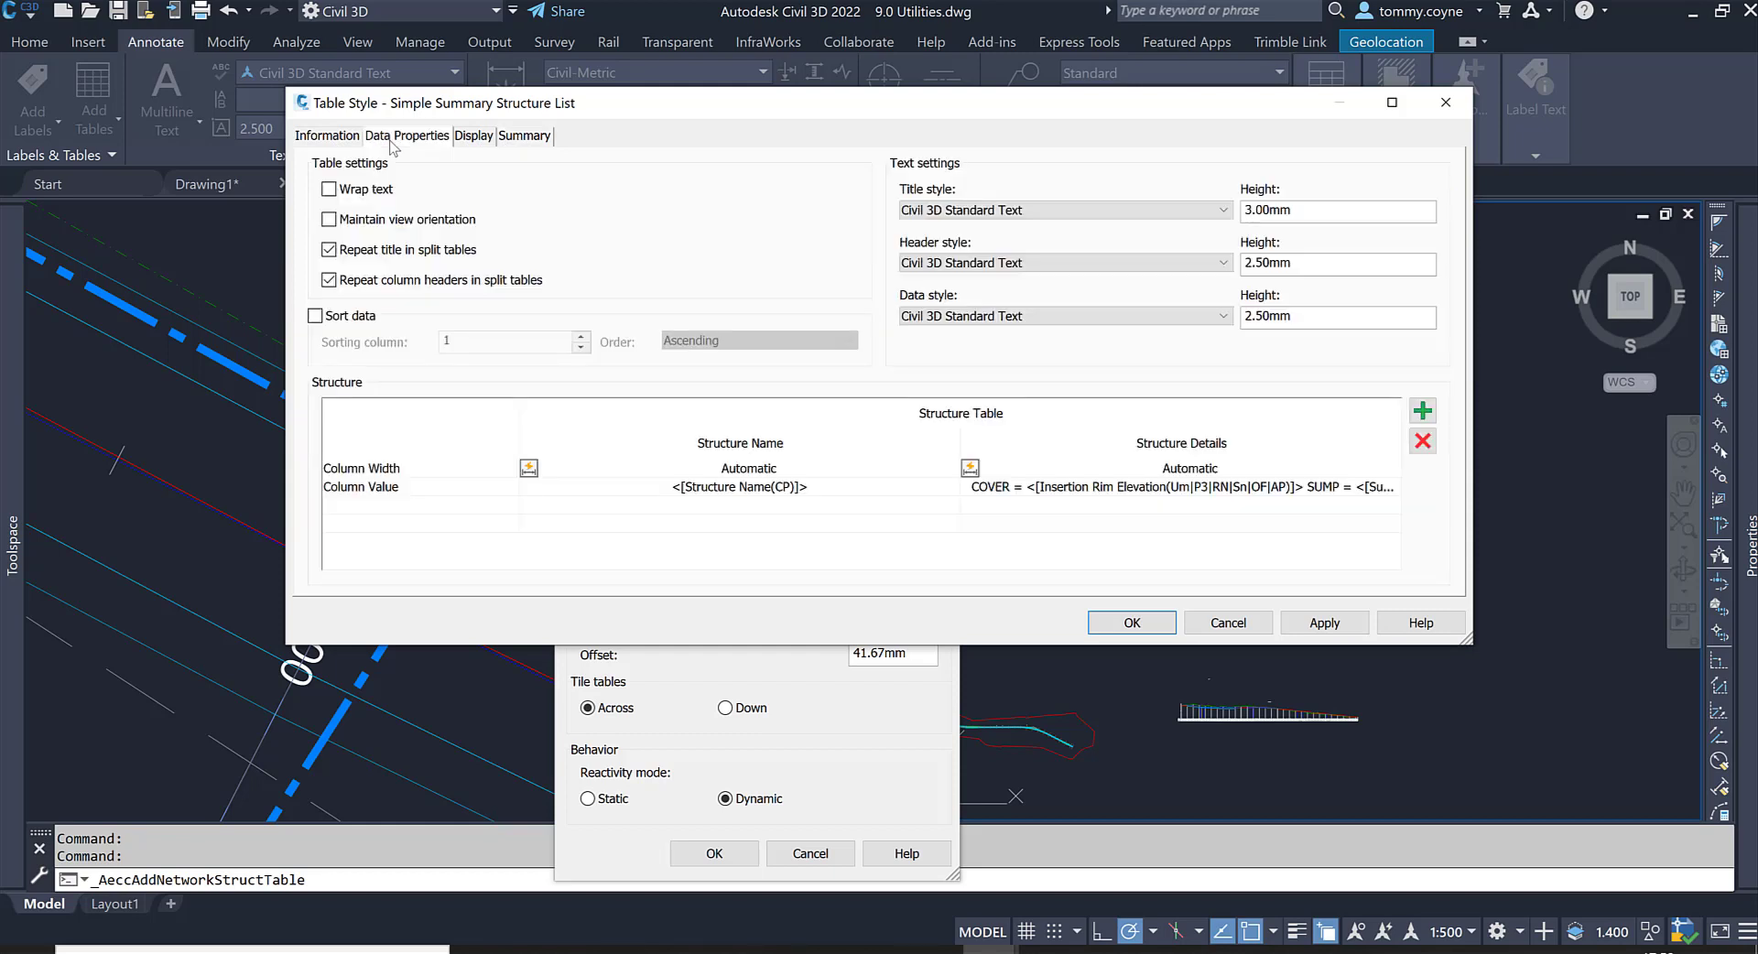
pyautogui.click(682, 446)
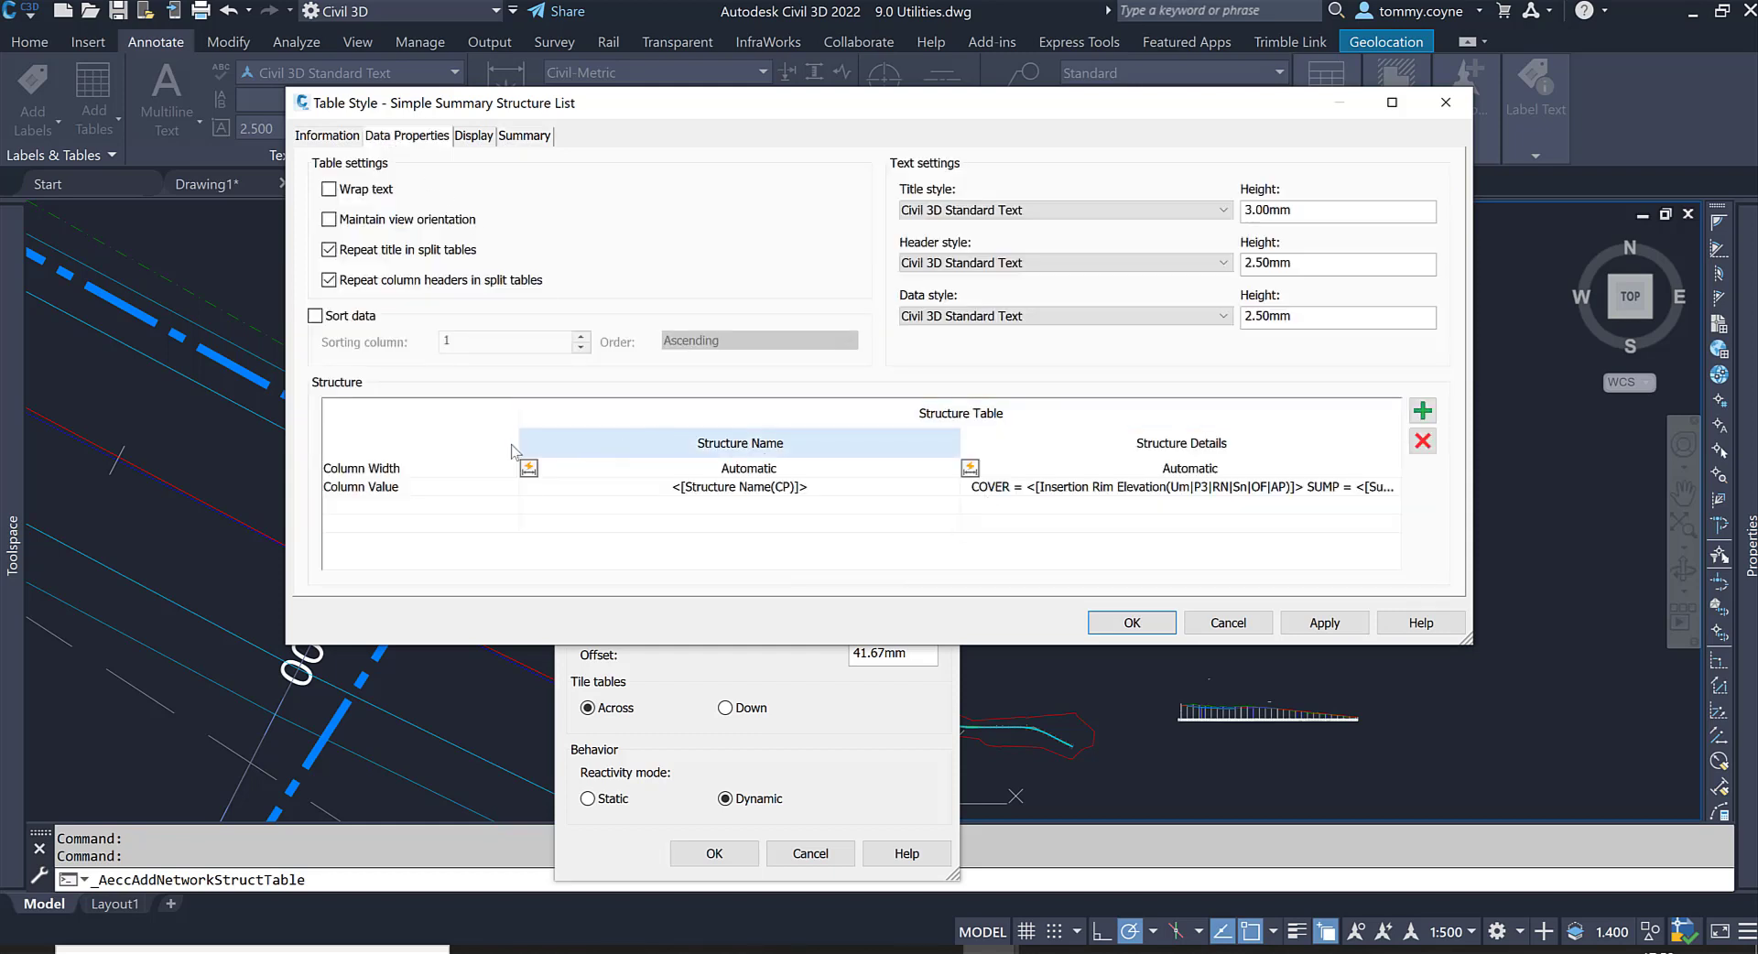
pyautogui.click(474, 450)
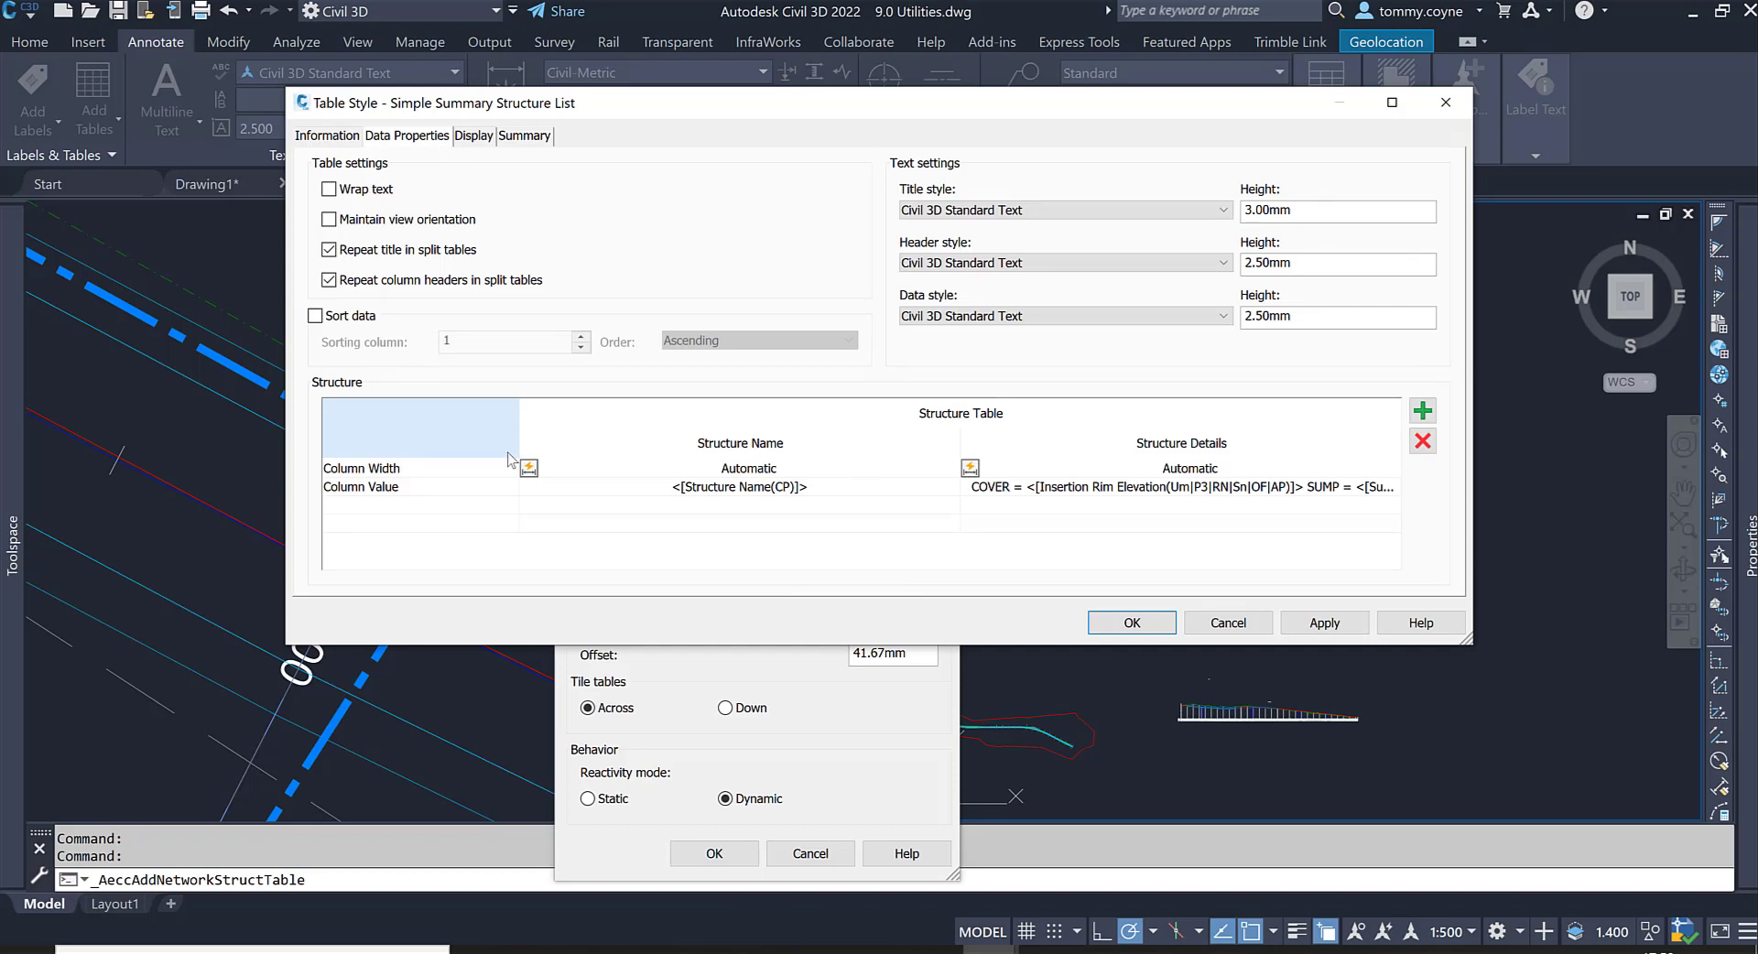
pyautogui.click(759, 448)
pyautogui.click(1156, 448)
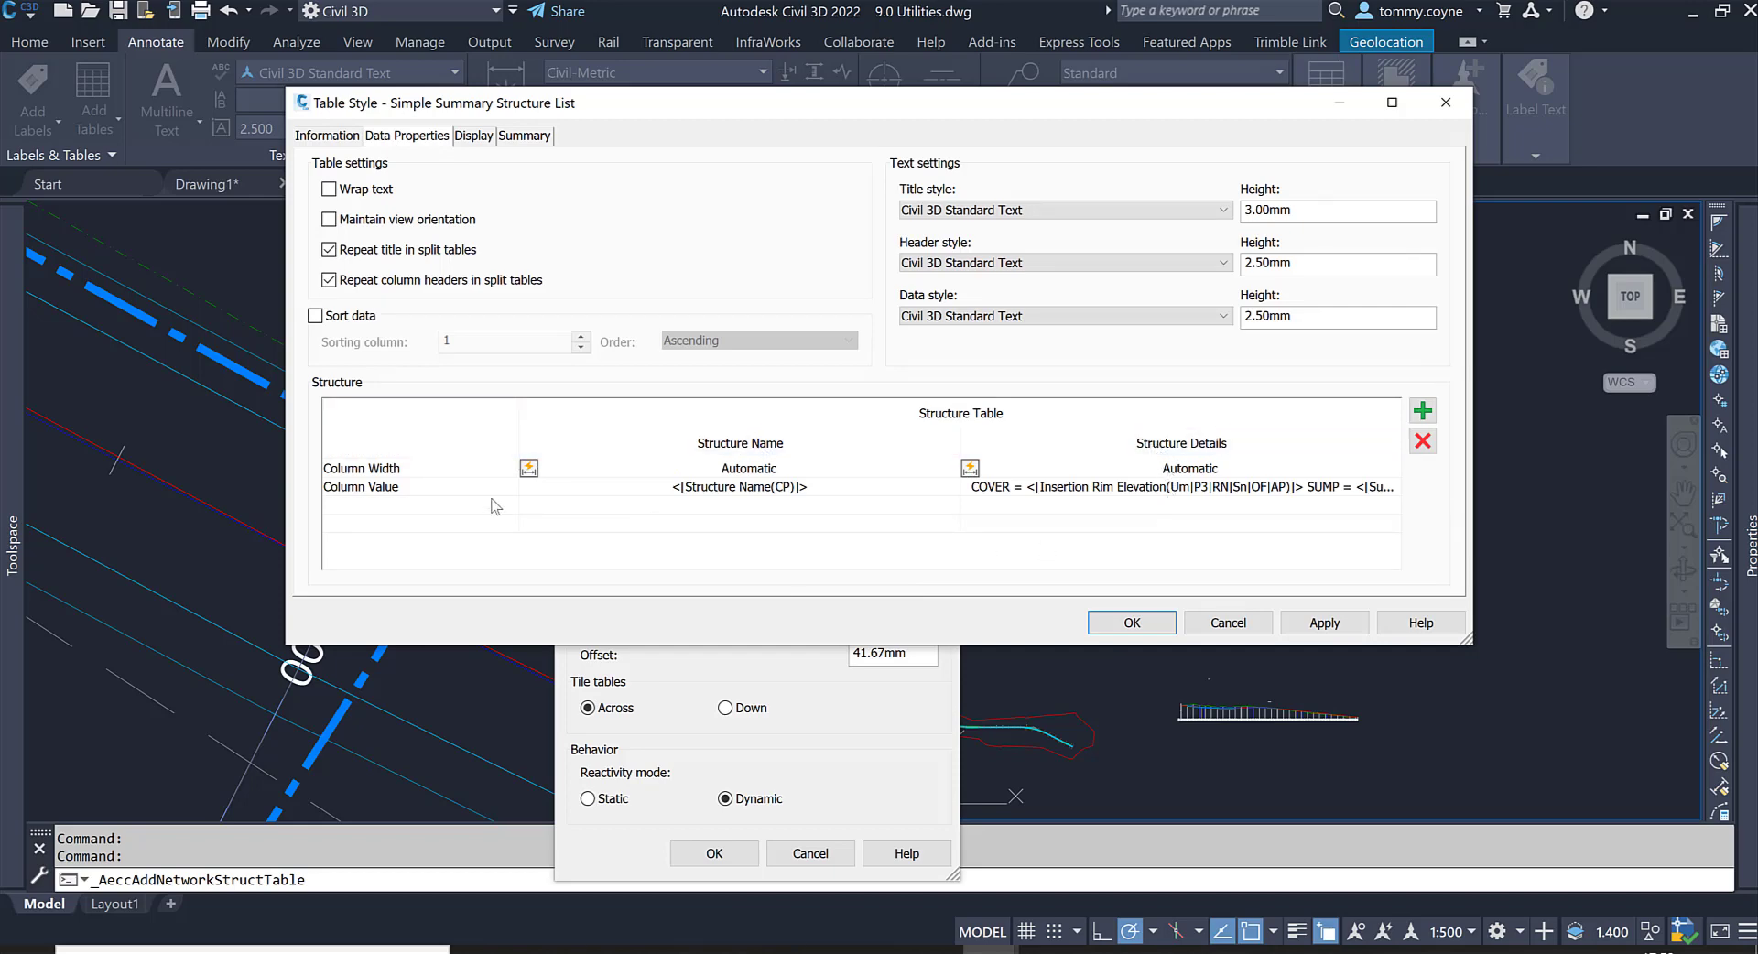
# Confirm the Road Drainge structure table and place its upper-left corner in the right viewport.
pyautogui.click(1129, 624)
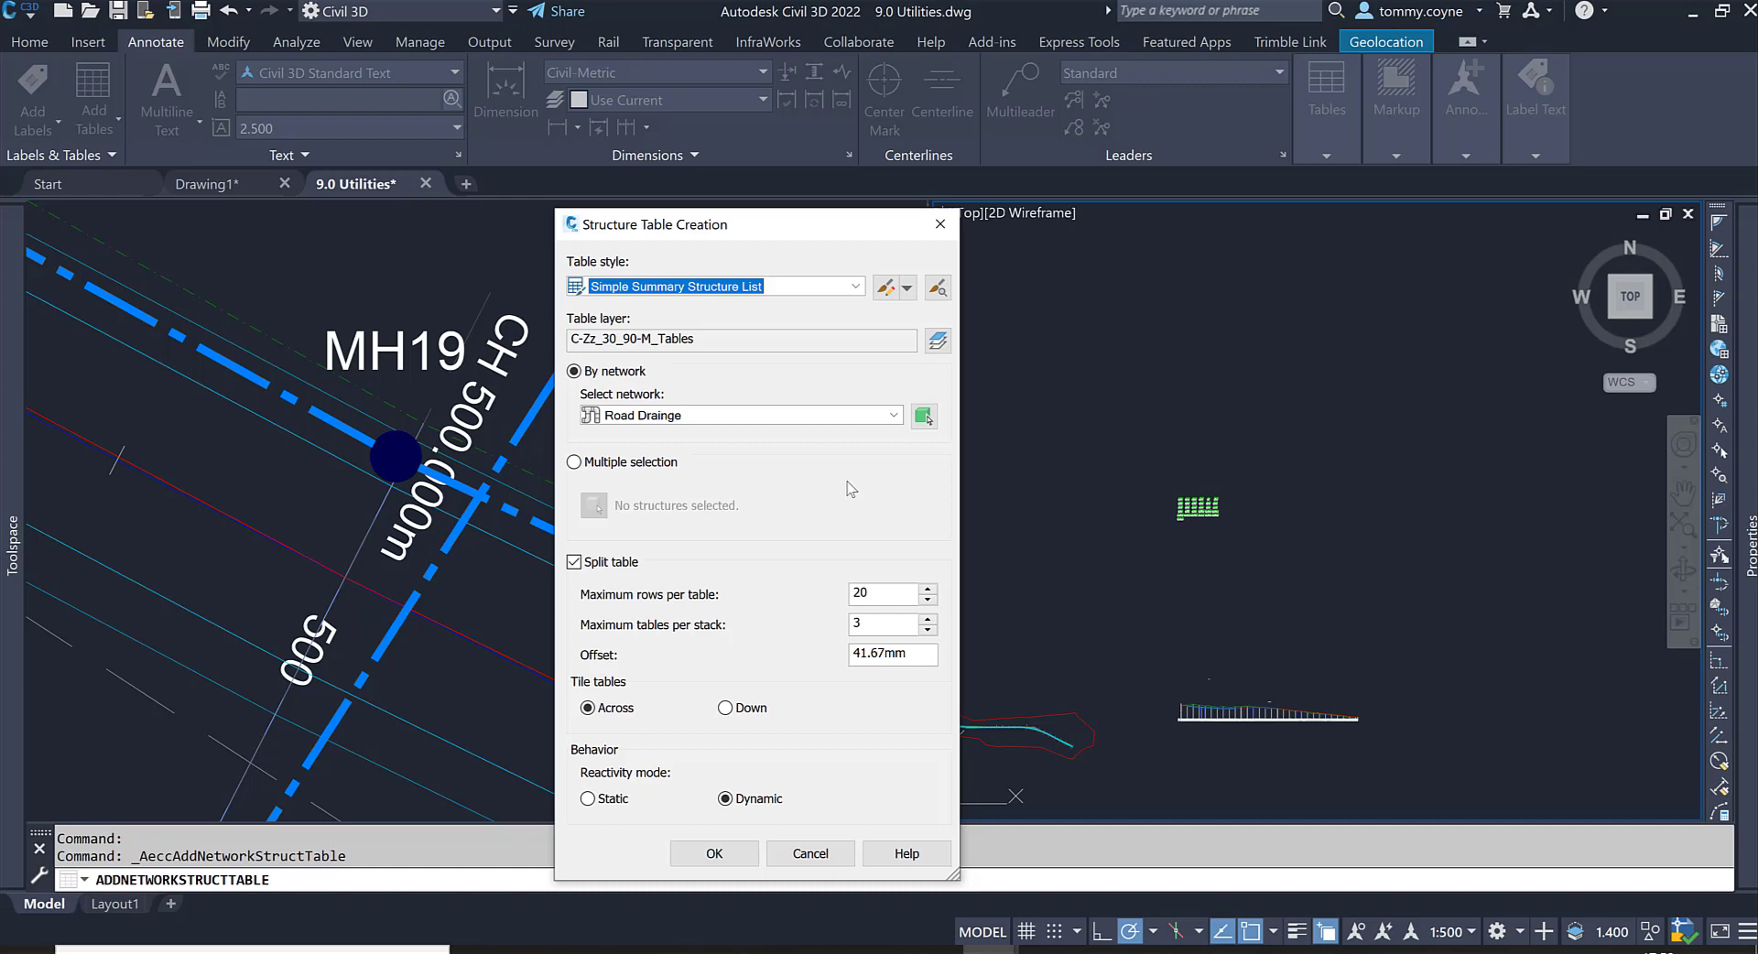
pyautogui.click(715, 856)
pyautogui.scroll(3, 1125, 549)
pyautogui.scroll(-3, 1131, 586)
pyautogui.scroll(3, 1133, 595)
pyautogui.moveTo(1133, 595)
pyautogui.mouseDown(button='middle')
pyautogui.moveTo(1133, 573)
pyautogui.moveTo(1146, 616)
pyautogui.mouseUp(button='middle')
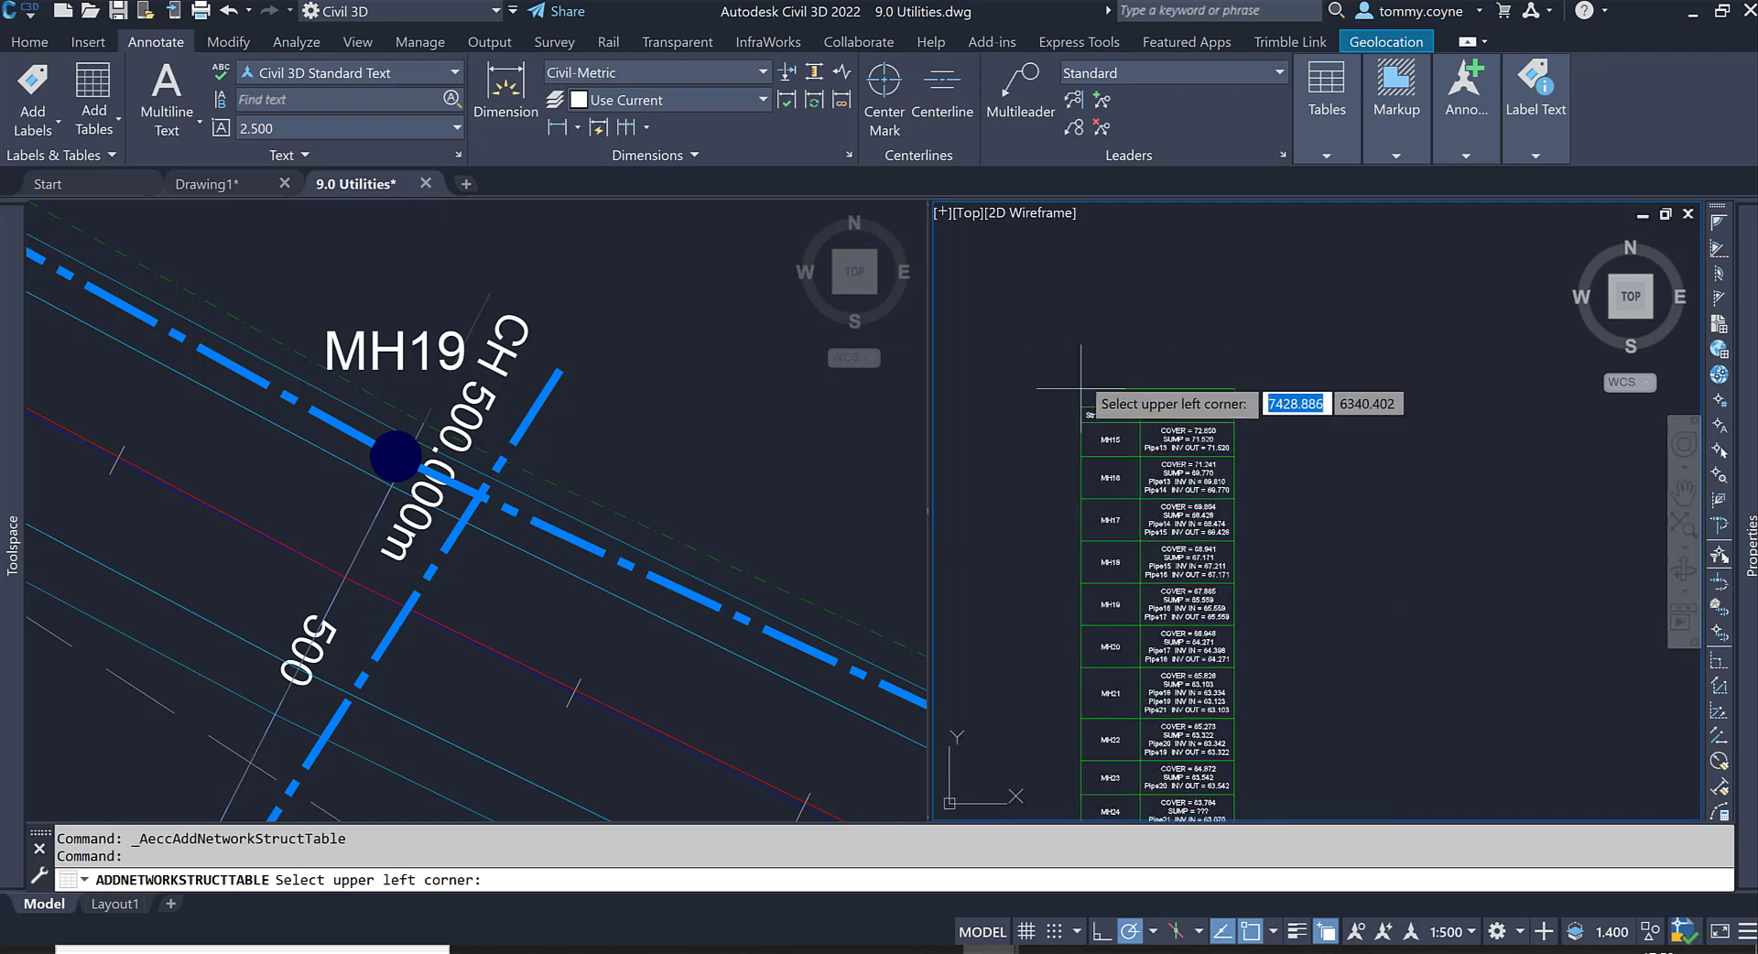
pyautogui.click(1081, 390)
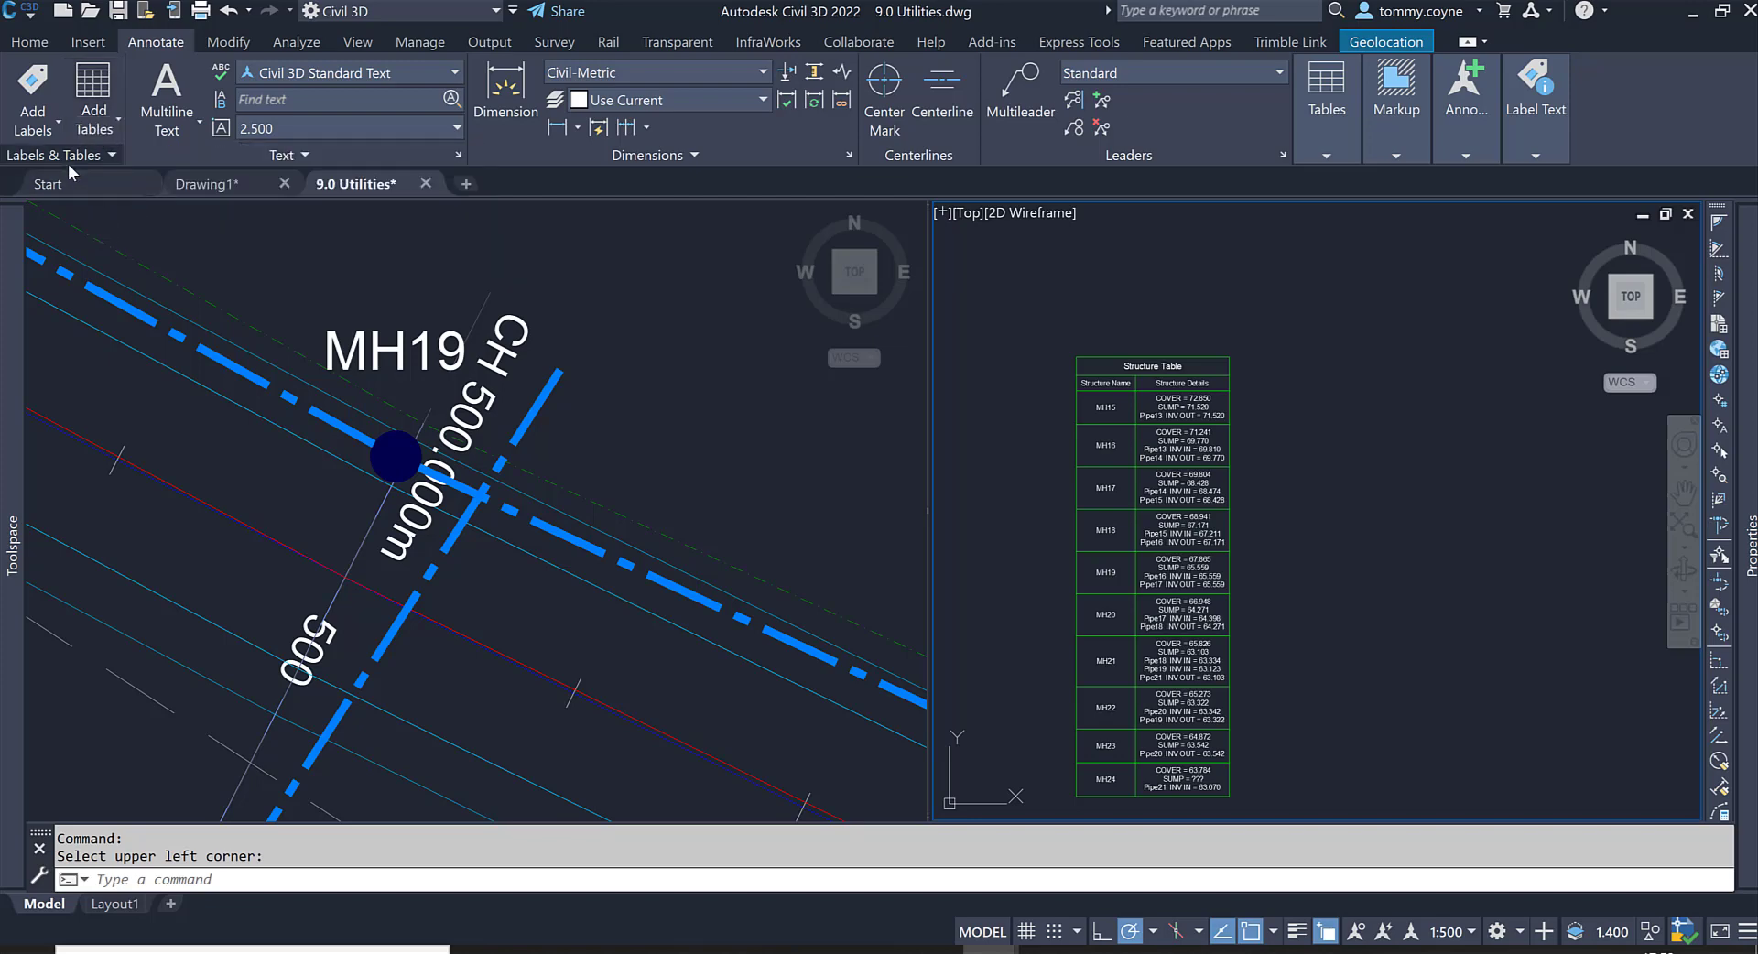
# Start a new pipe table via Add Tables > Pipe Network > Add Pipe.
pyautogui.click(99, 130)
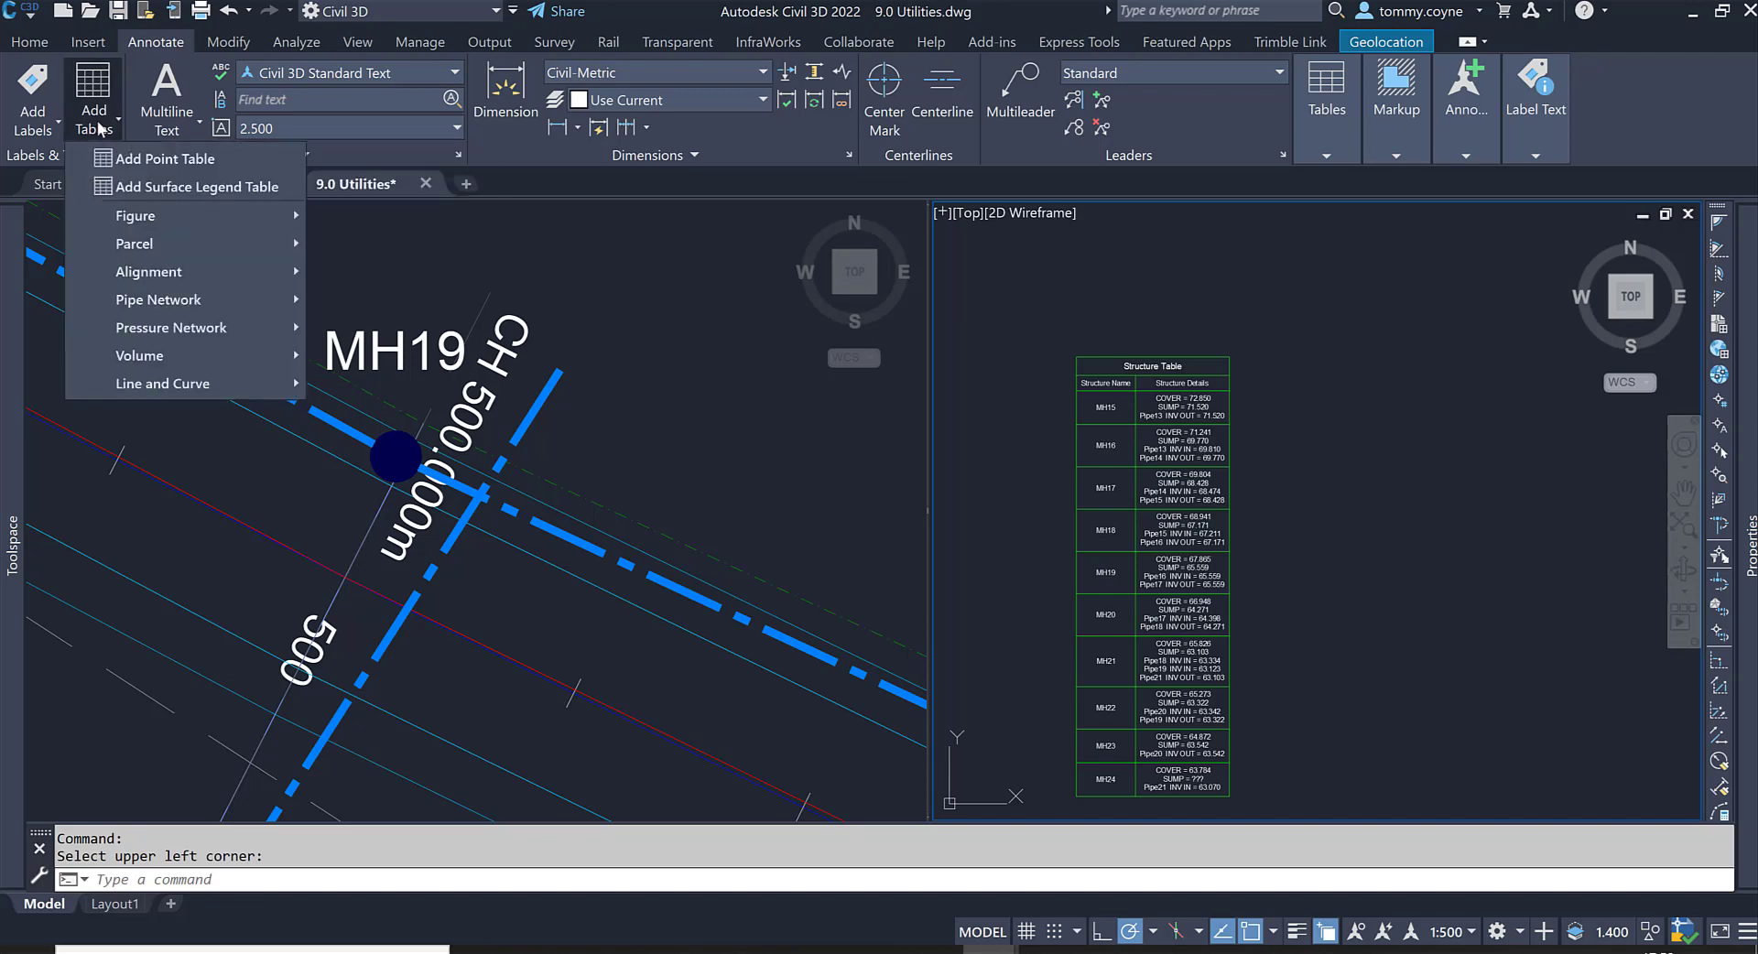
pyautogui.moveTo(173, 301)
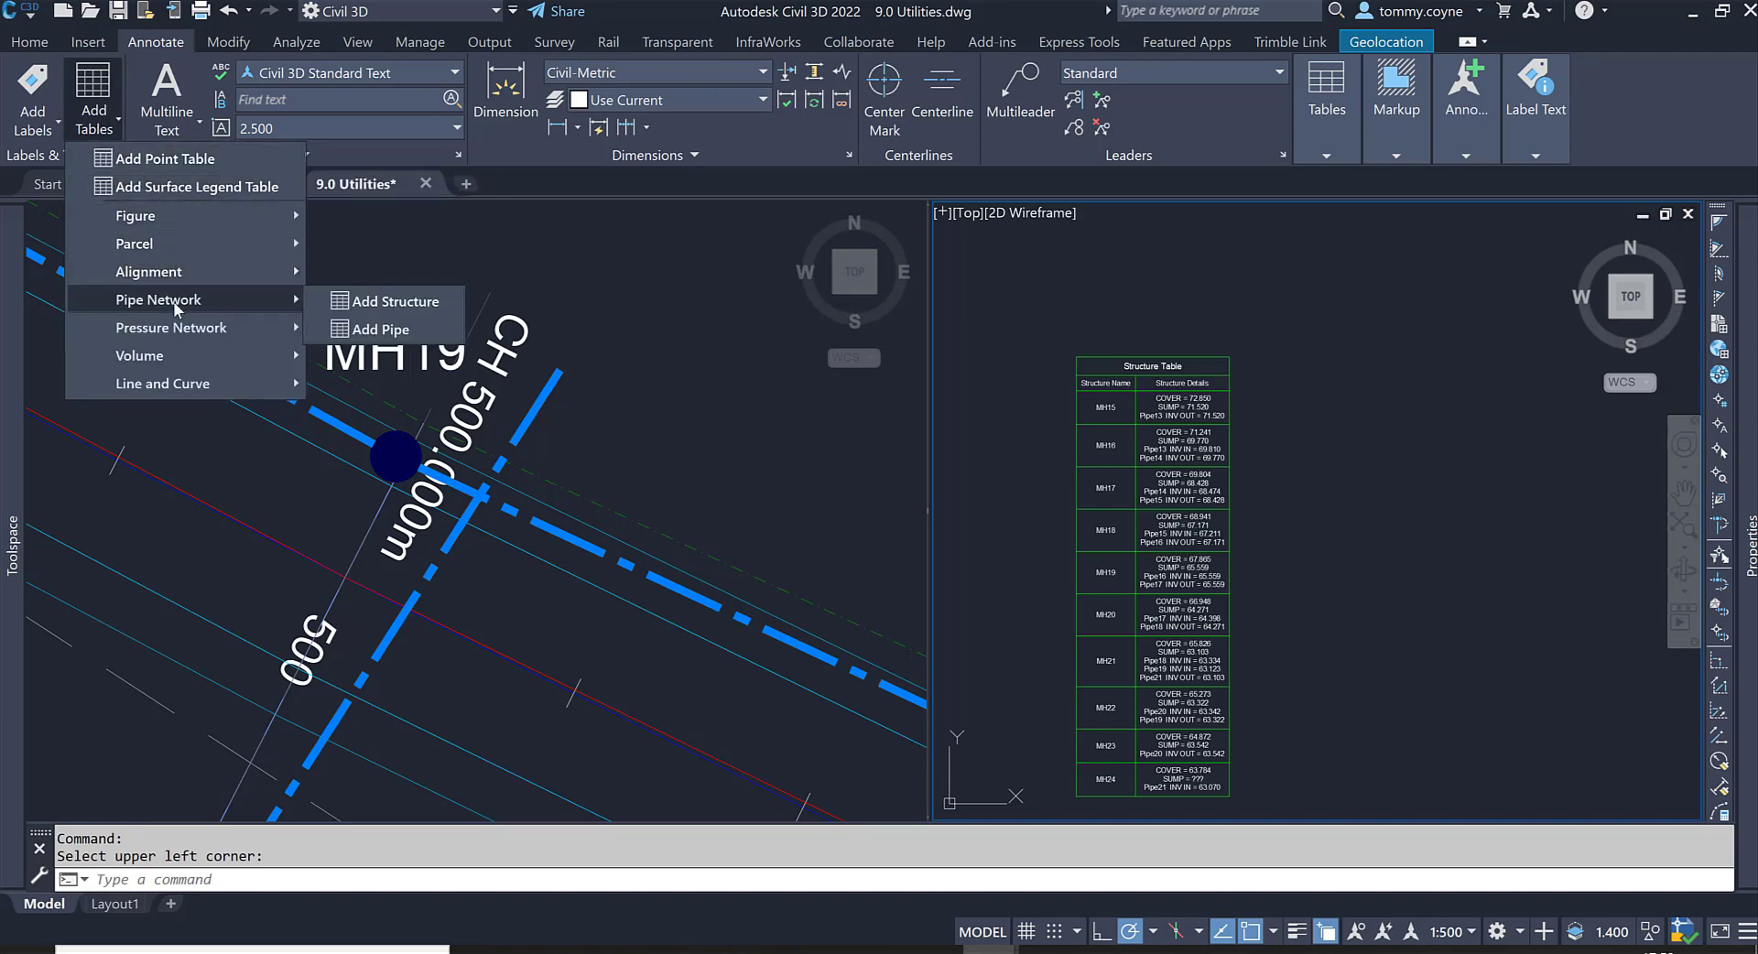
pyautogui.click(382, 332)
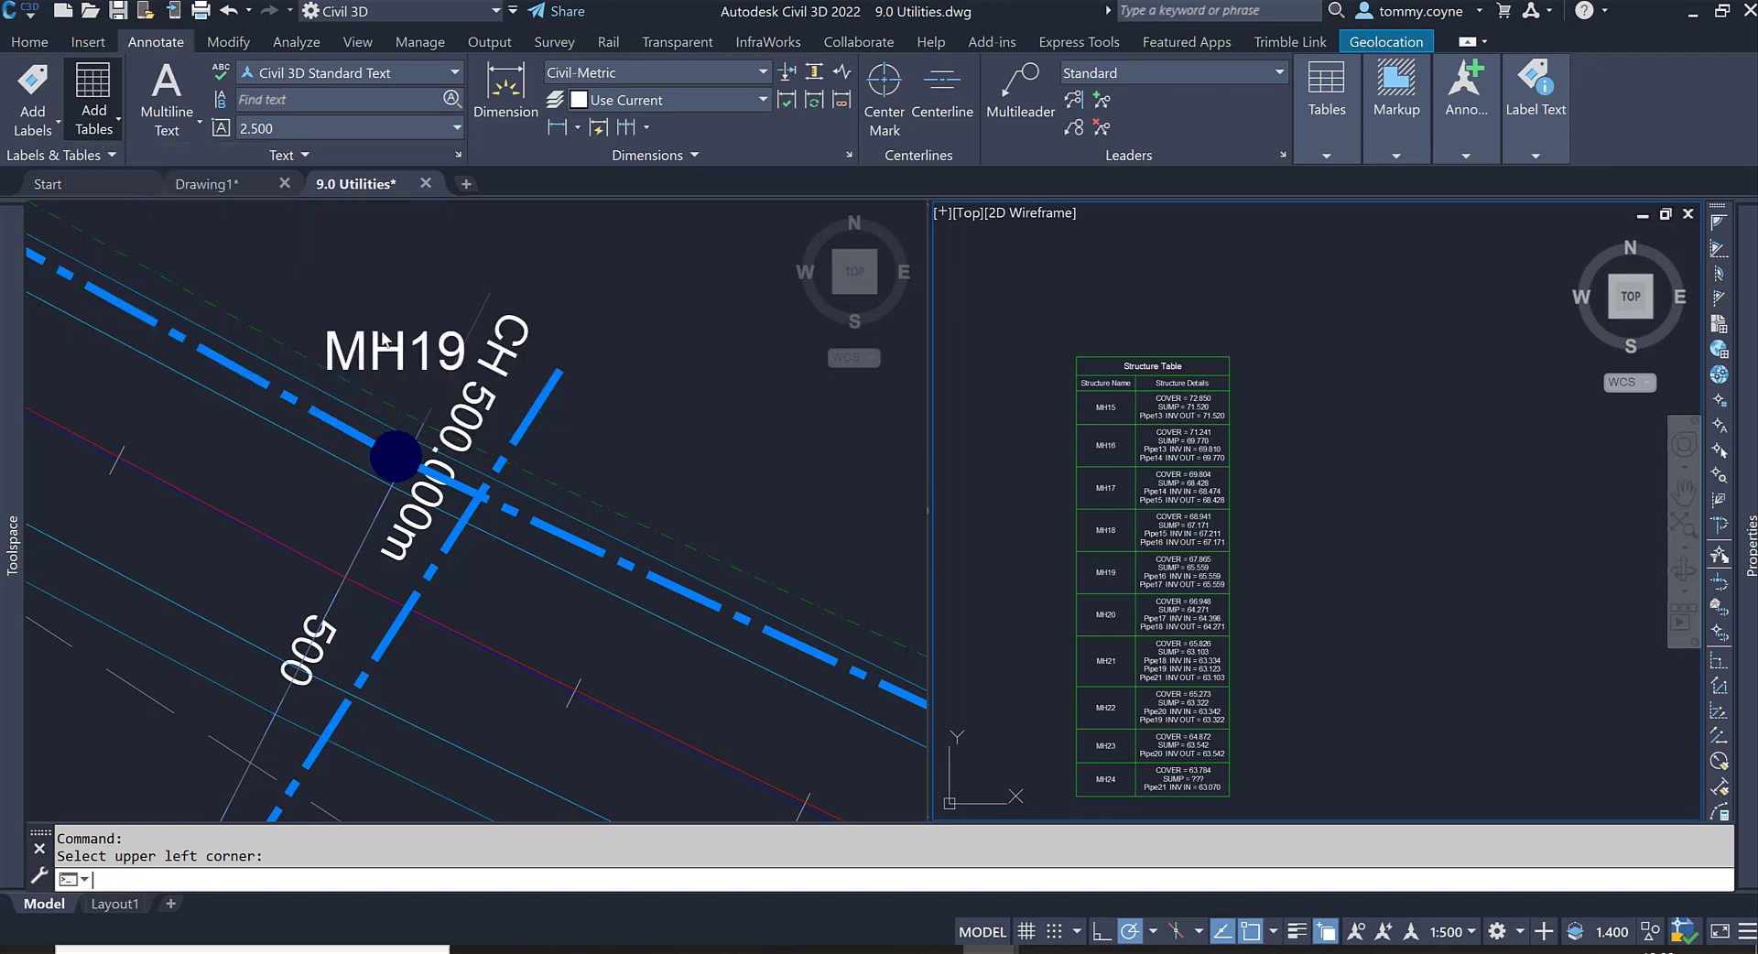
# Keep Pipe Setting Out as the table style for the Culvert pipe table.
pyautogui.click(749, 279)
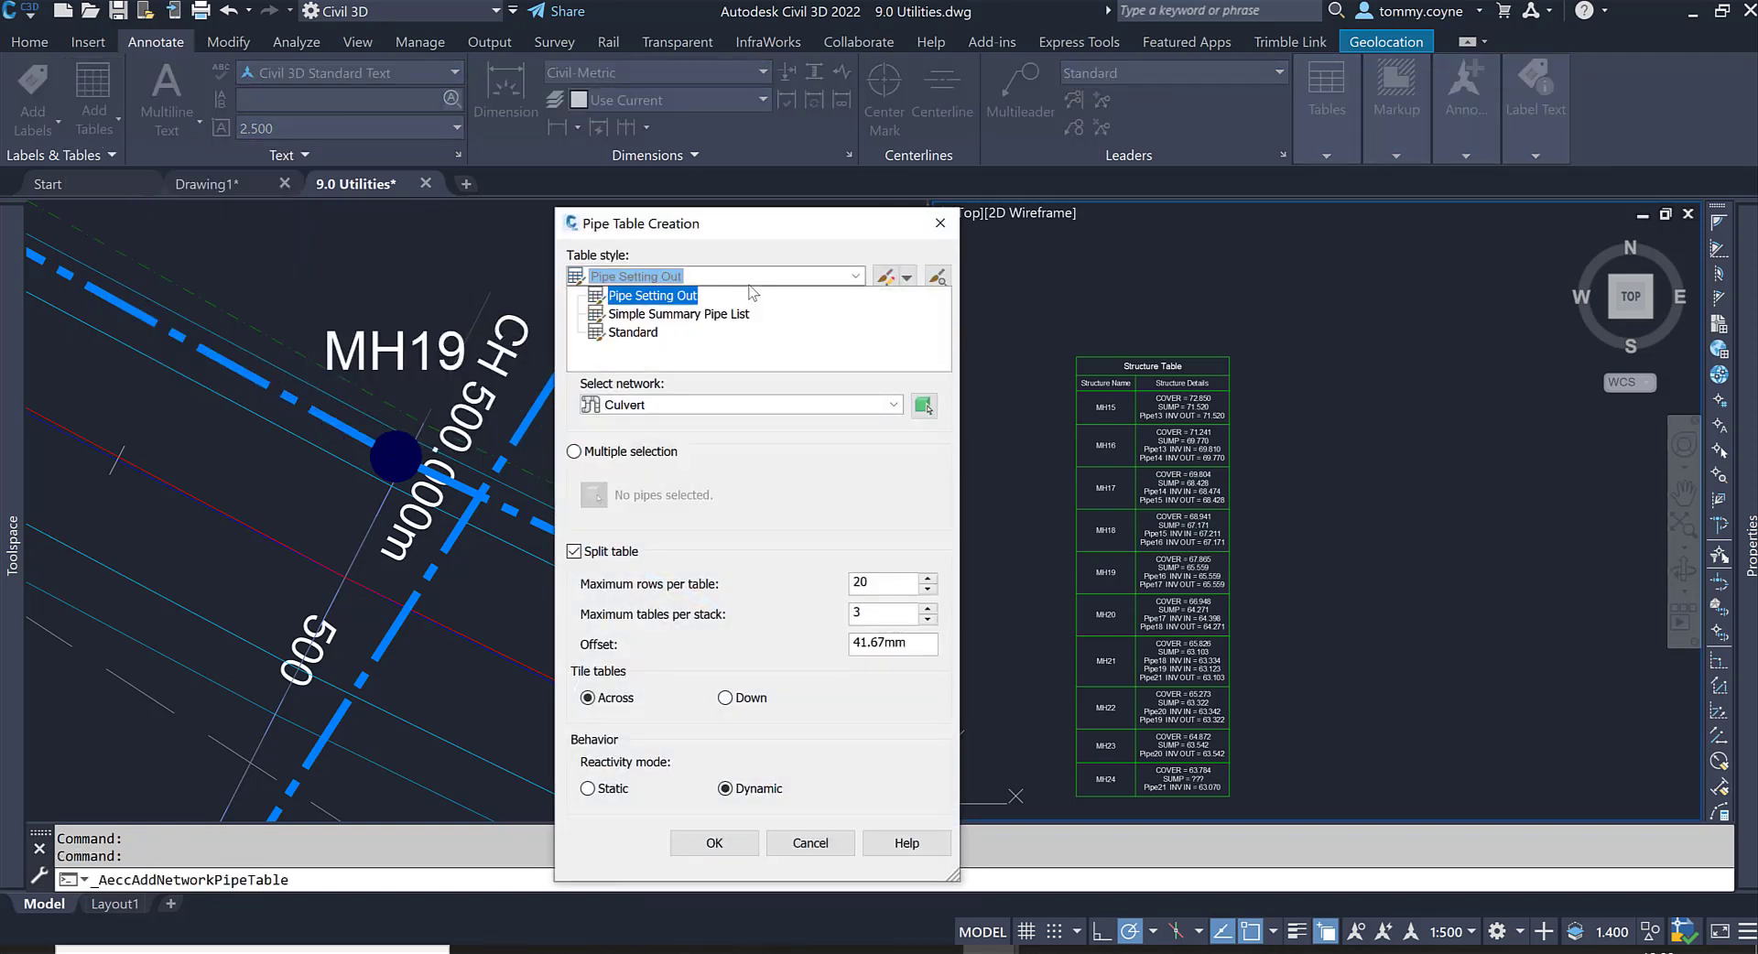
pyautogui.click(748, 280)
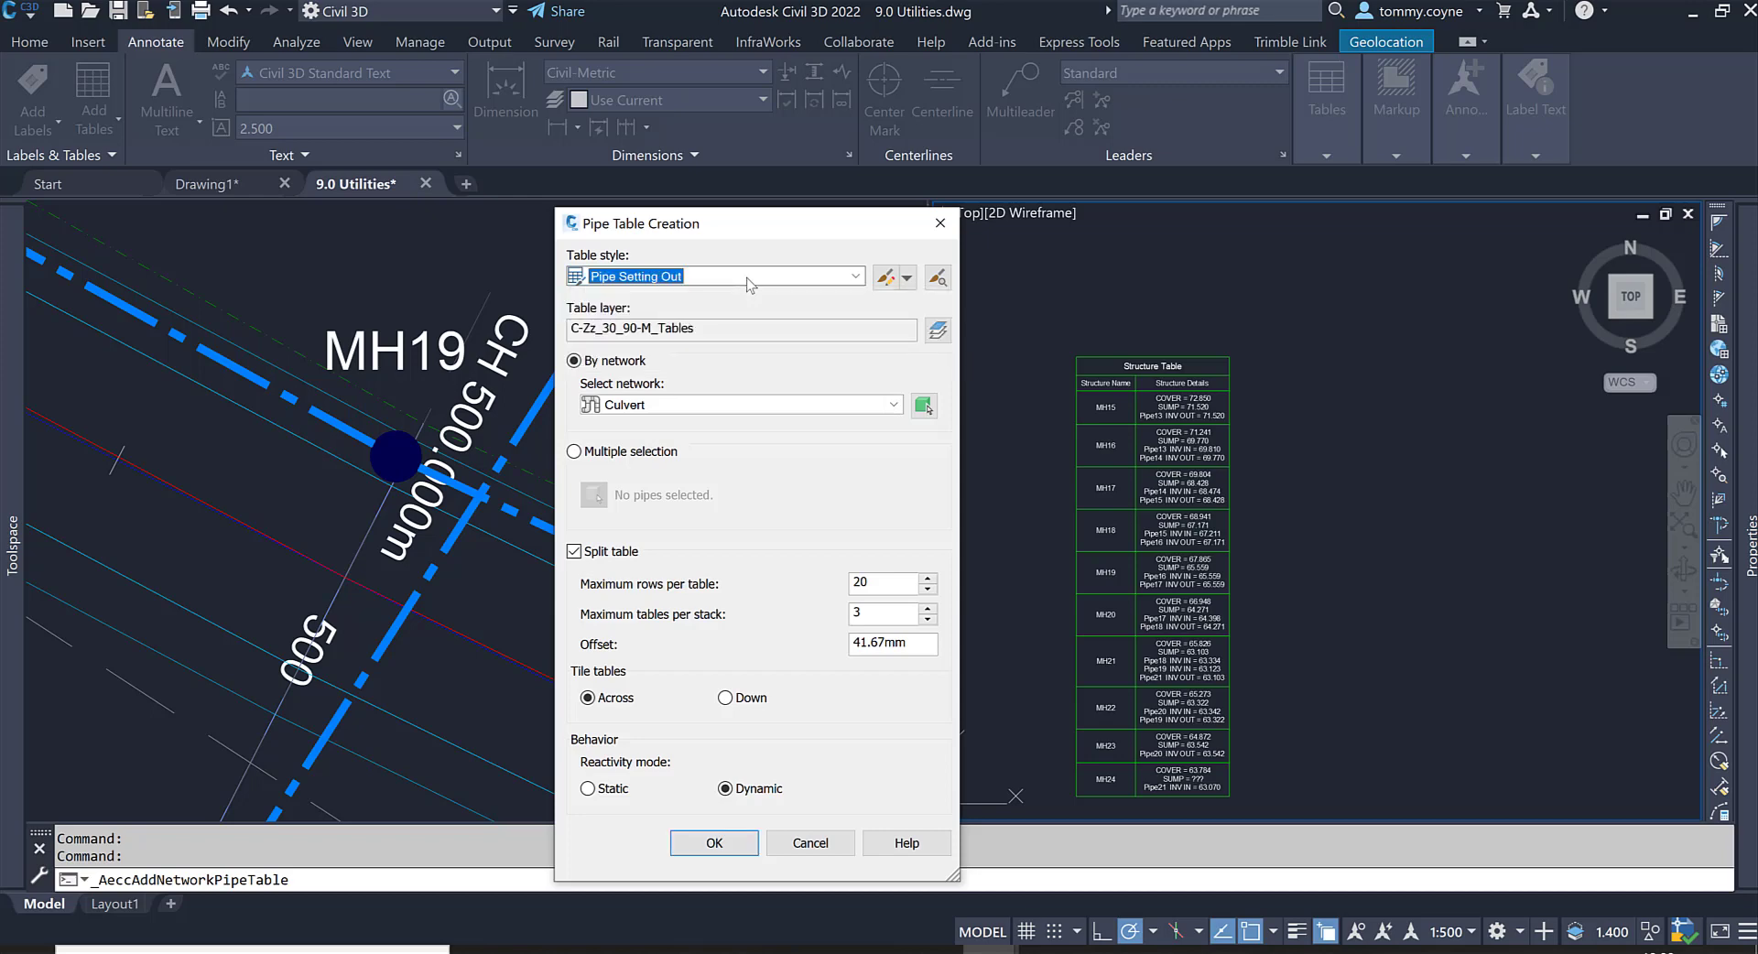
# Edit the Pipe Setting Out table style and select its Pipe Name column.
pyautogui.click(884, 278)
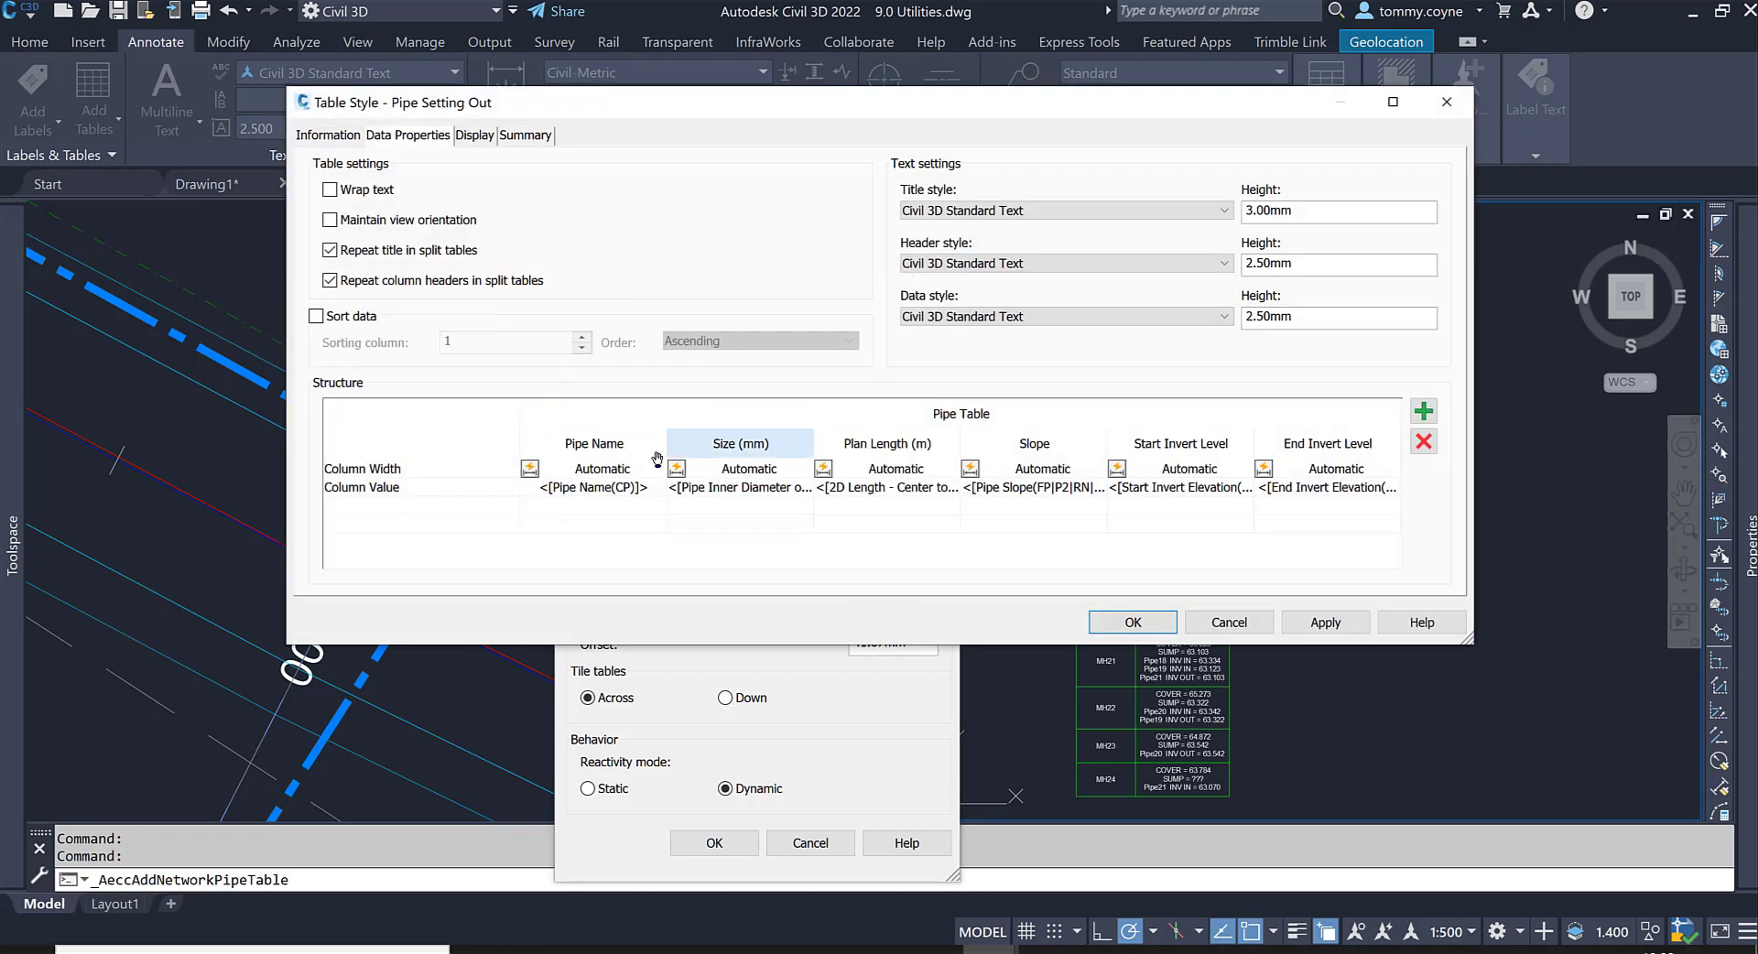
pyautogui.click(632, 445)
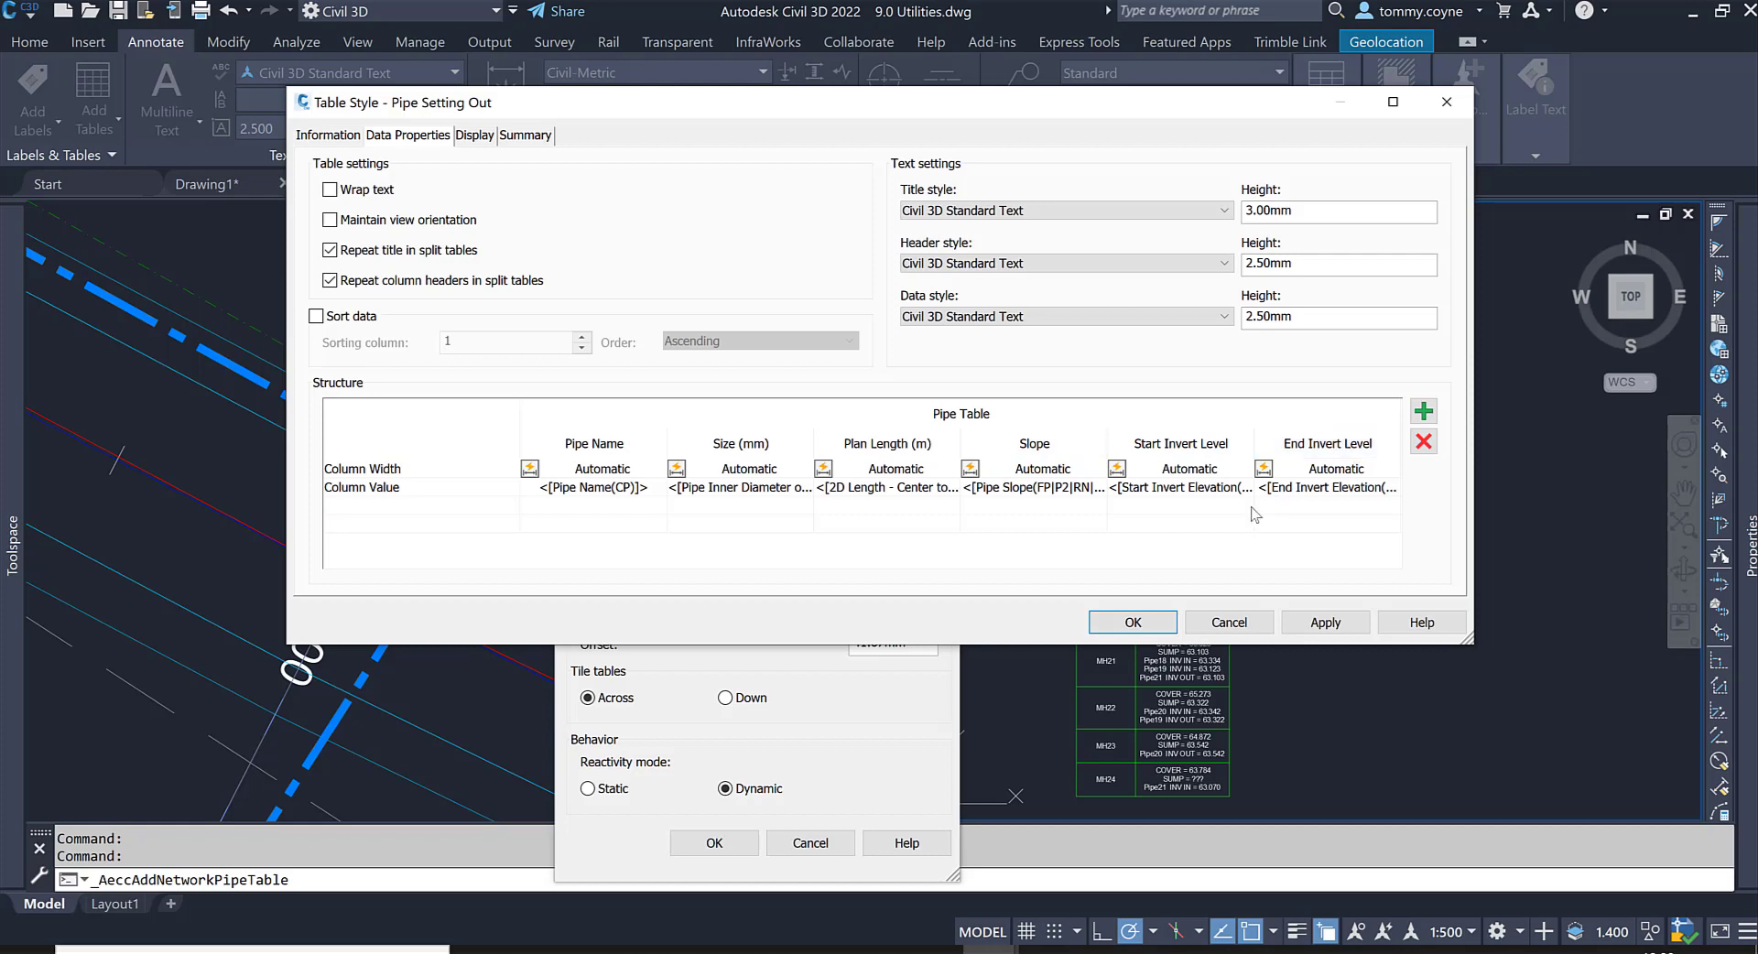
# Confirm the Culvert pipe table and place it beside the structure table in the right viewport.
pyautogui.click(1133, 623)
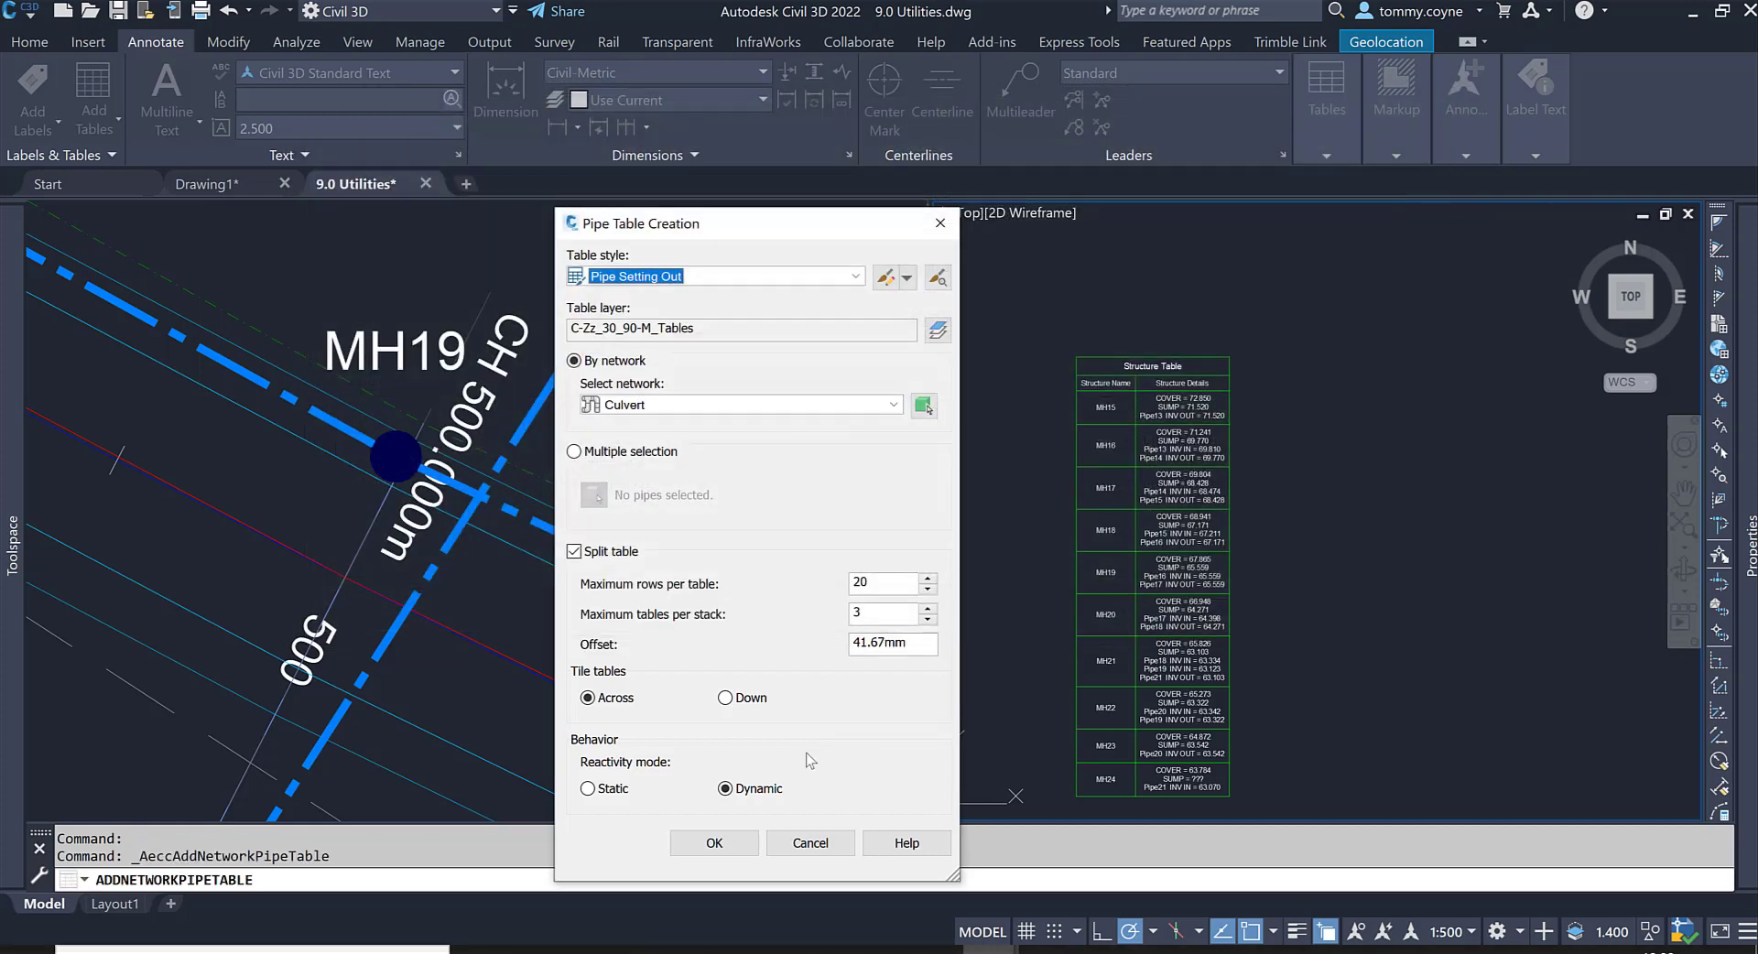
pyautogui.click(714, 842)
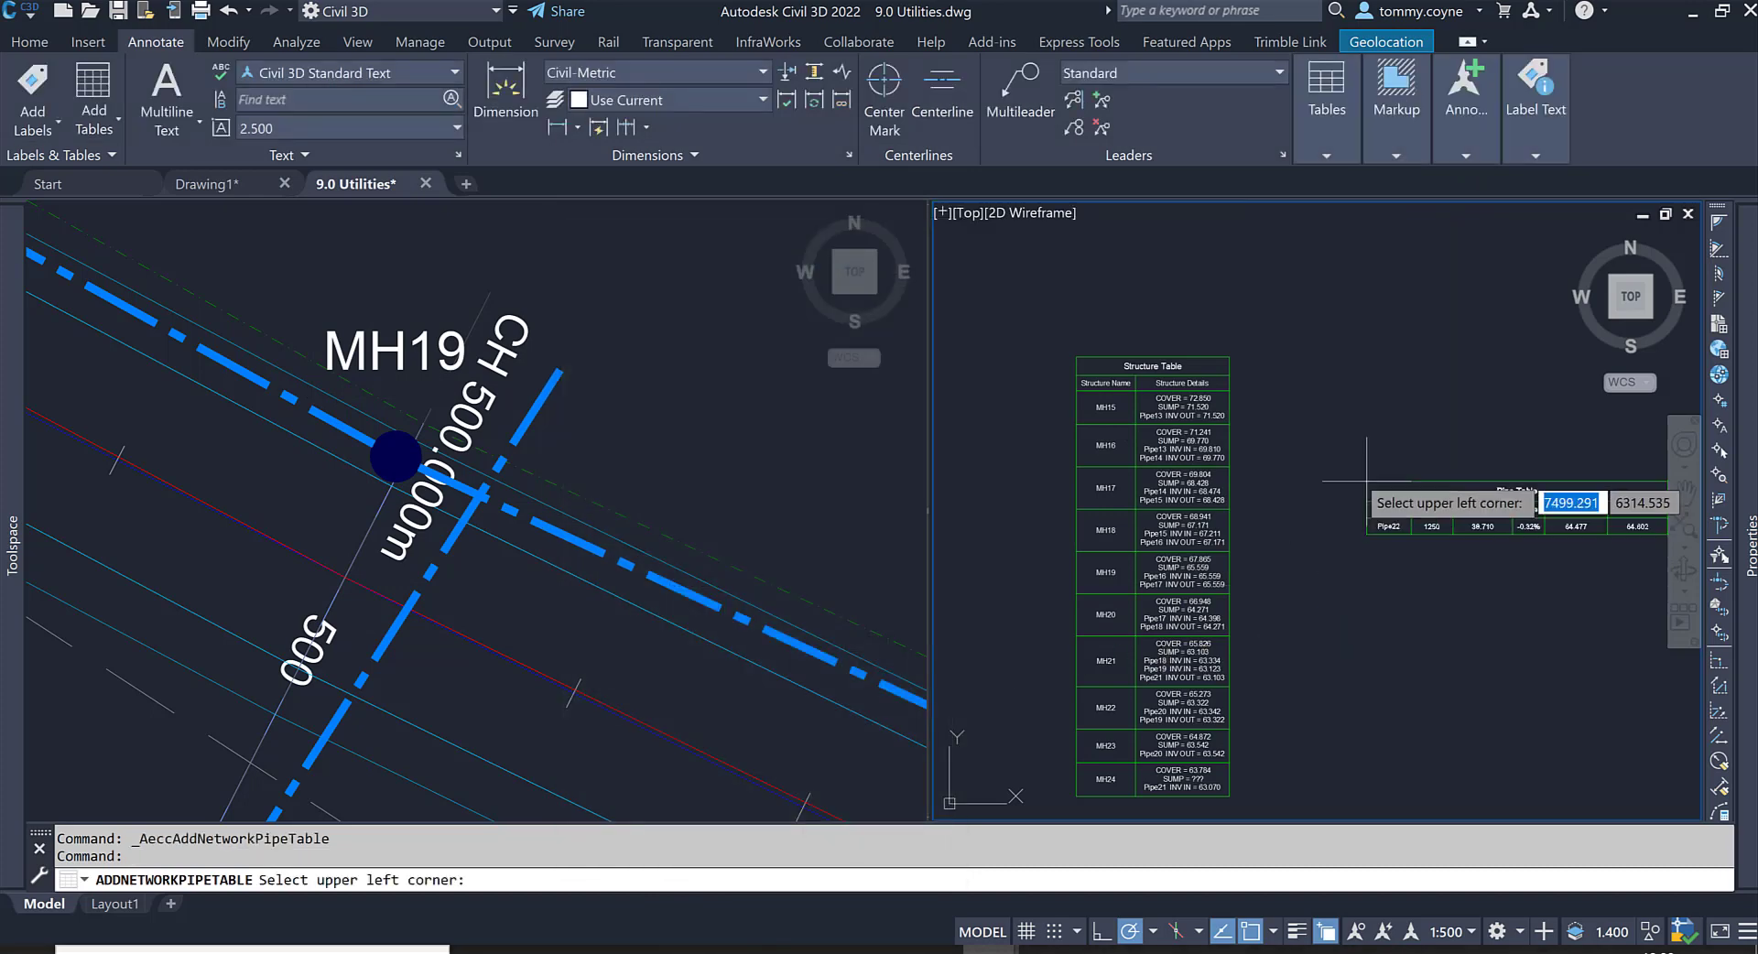
pyautogui.moveTo(1319, 398); pyautogui.dragTo(1181, 322, button='middle')
pyautogui.scroll(2, 1182, 322)
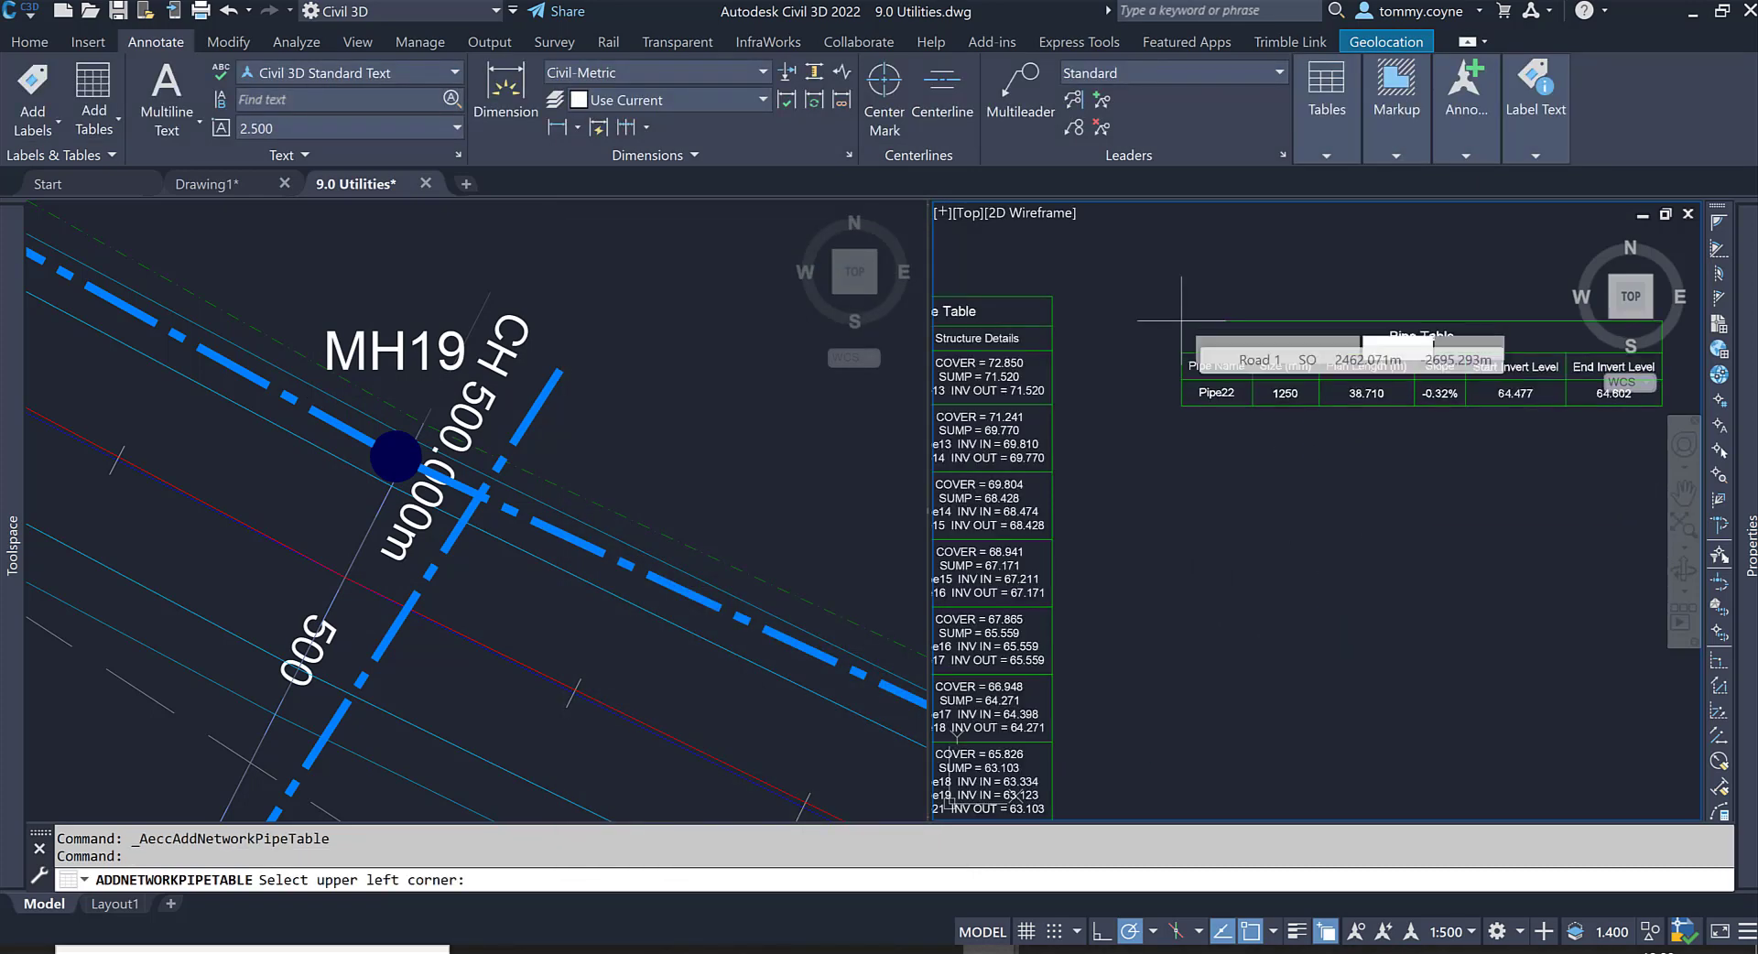
pyautogui.click(1181, 319)
pyautogui.moveTo(1329, 417); pyautogui.dragTo(1210, 413, button='middle')
pyautogui.click(575, 410)
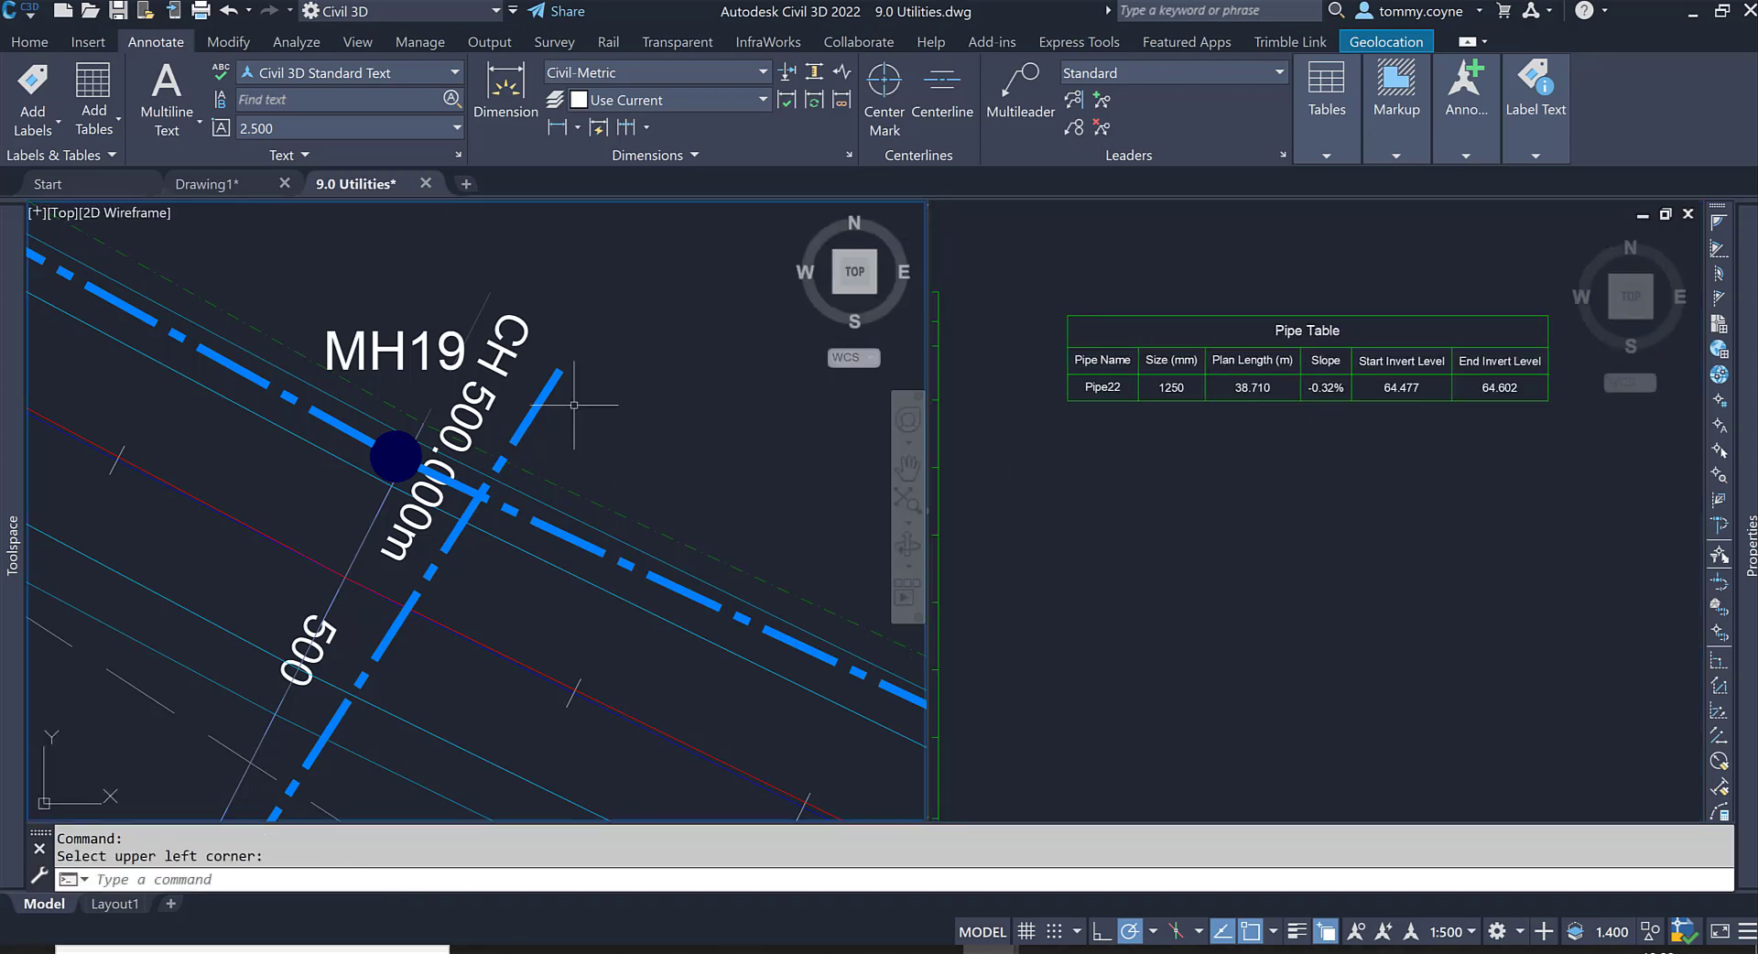
pyautogui.moveTo(543, 398)
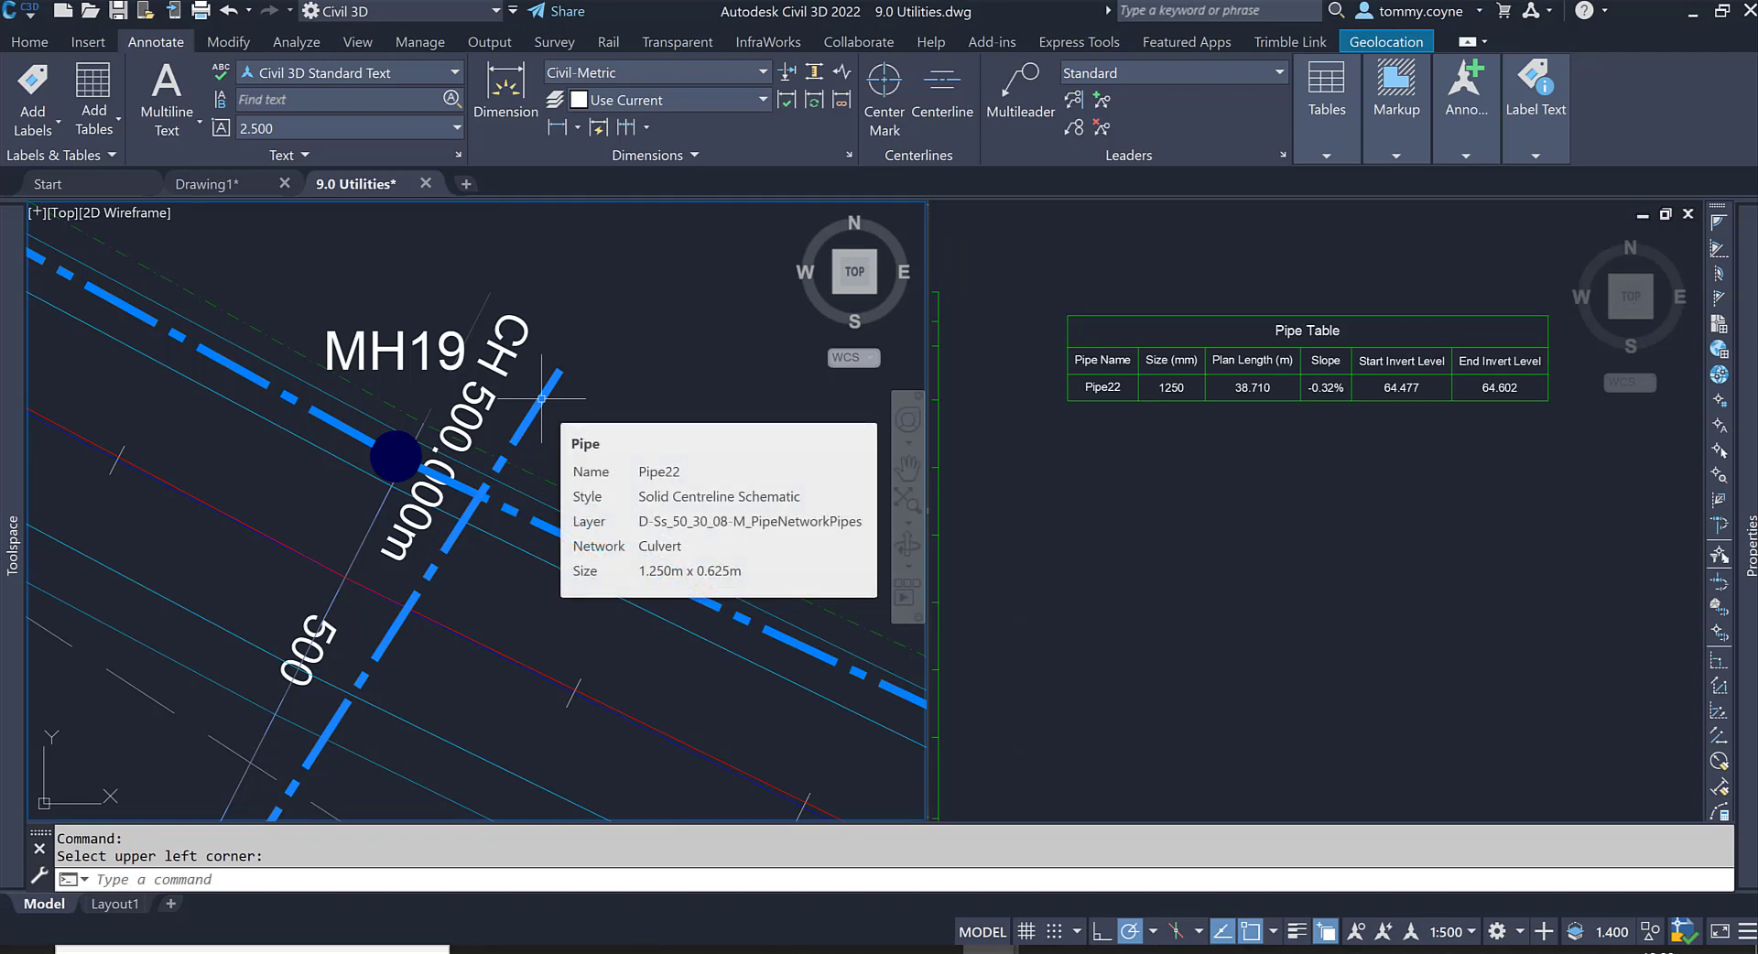
# Start another Add Pipe table and set its network to Road Drainge.
pyautogui.click(1275, 467)
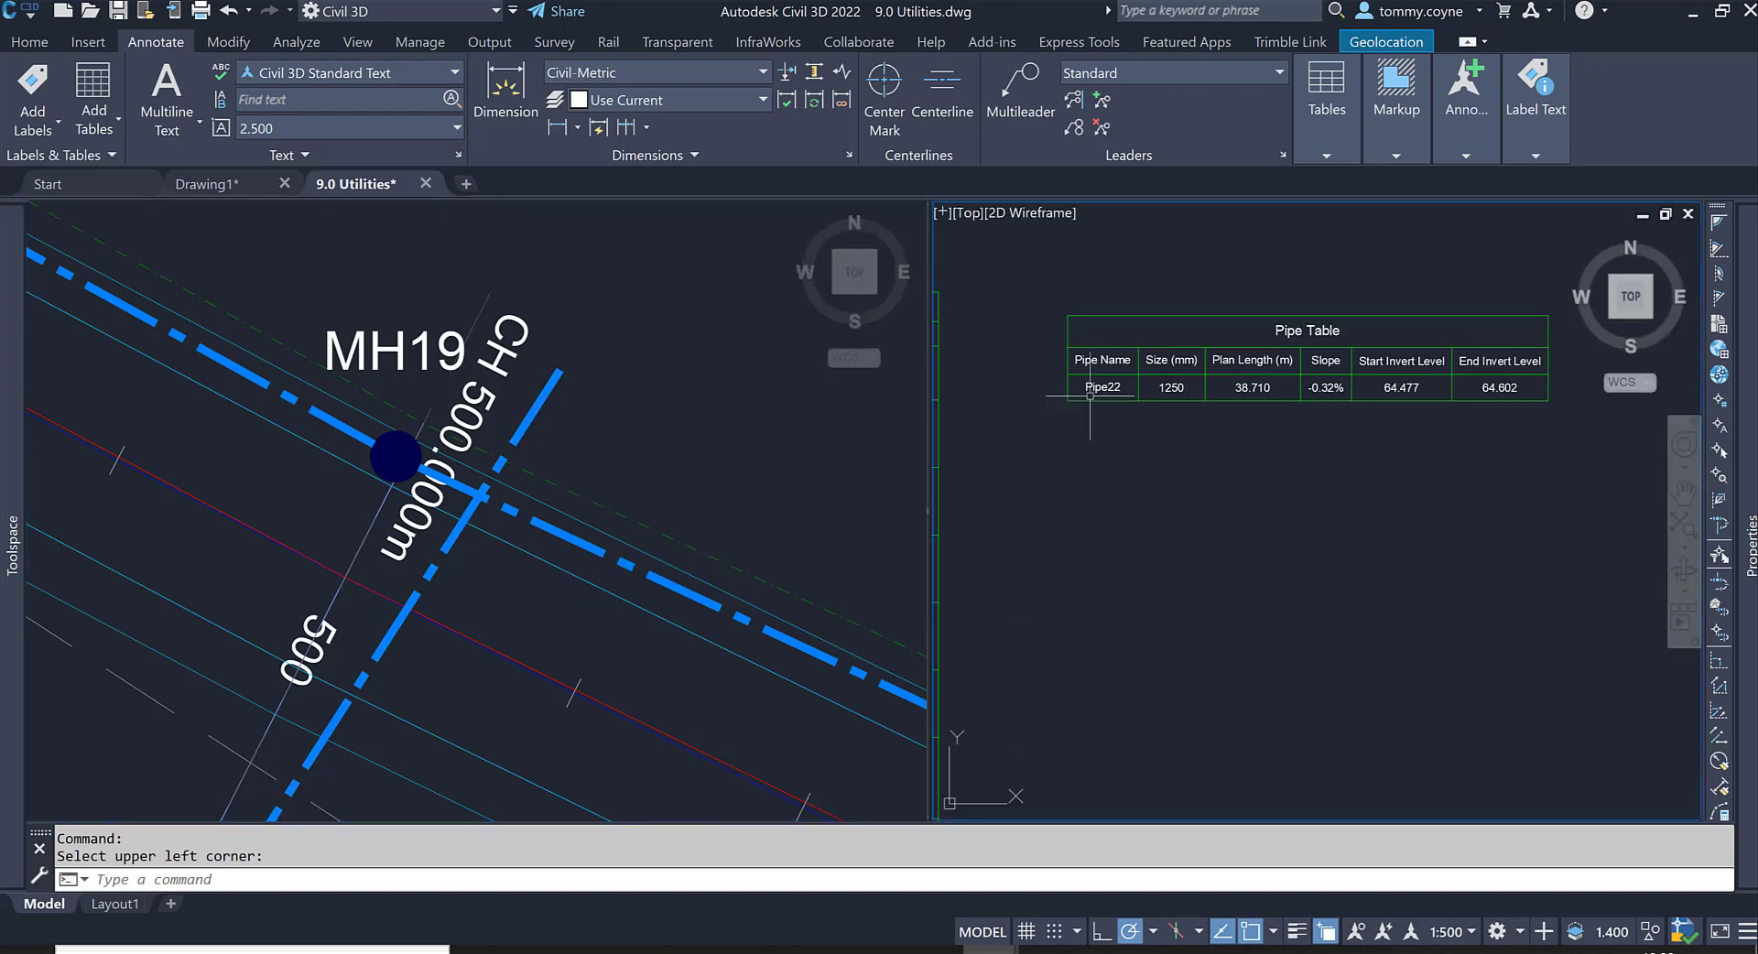
pyautogui.click(91, 129)
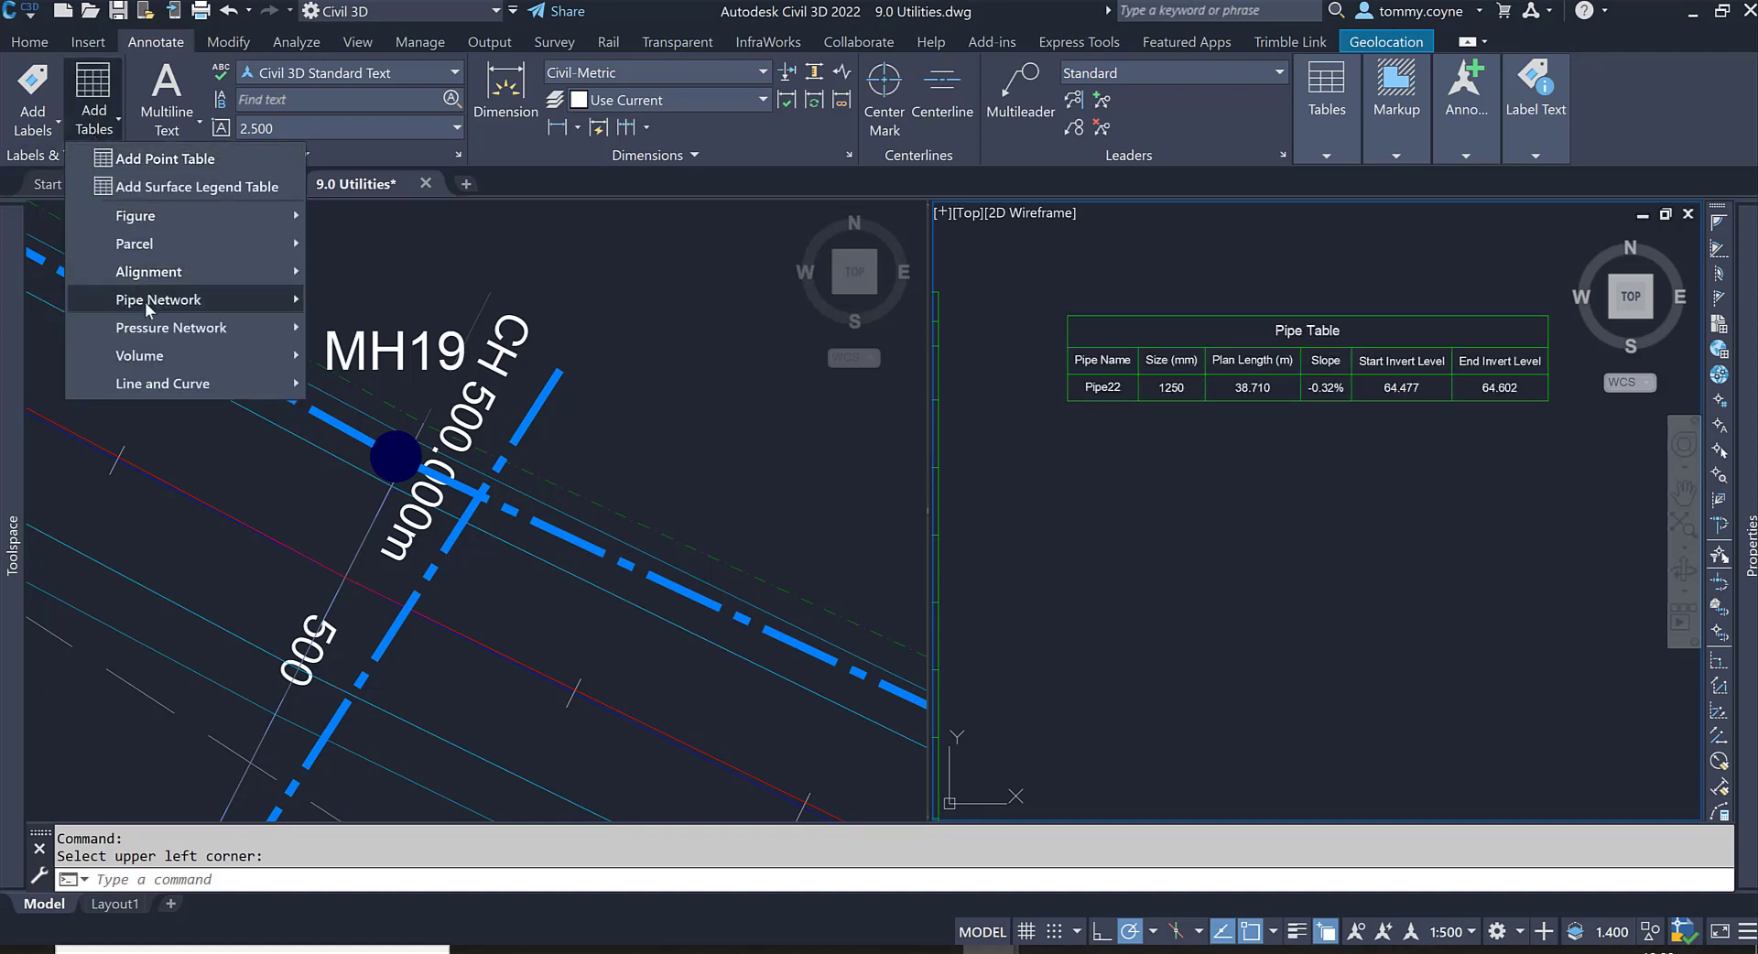
pyautogui.moveTo(275, 298)
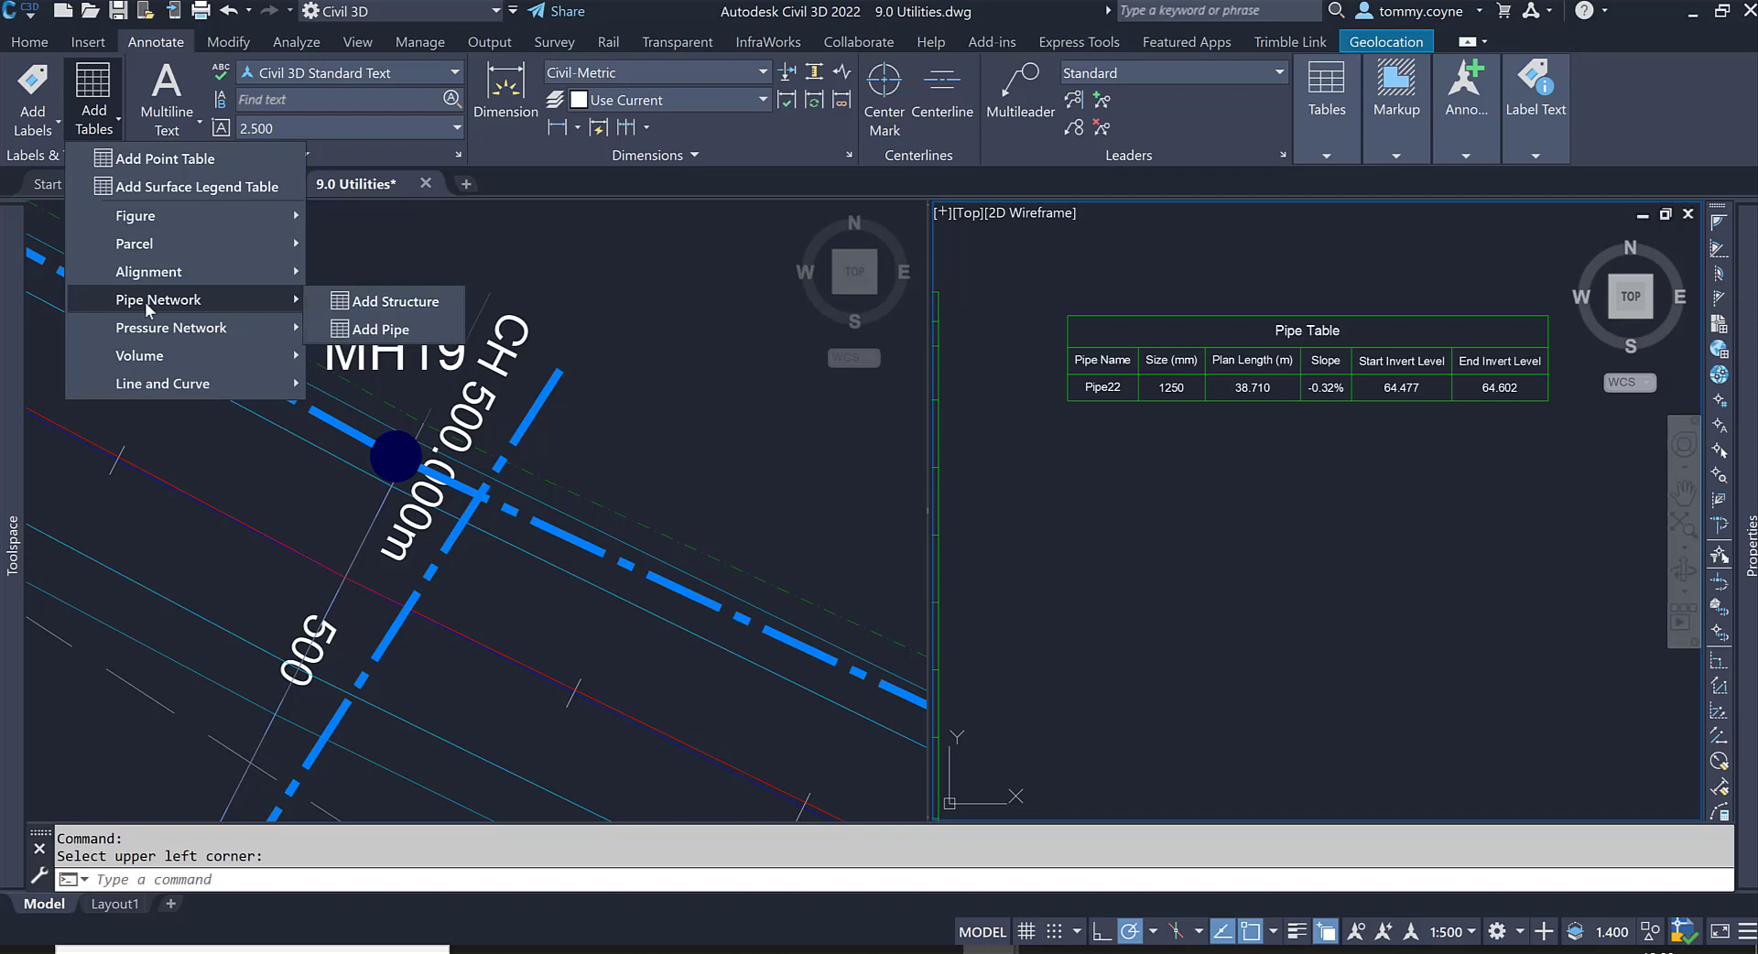
pyautogui.click(378, 332)
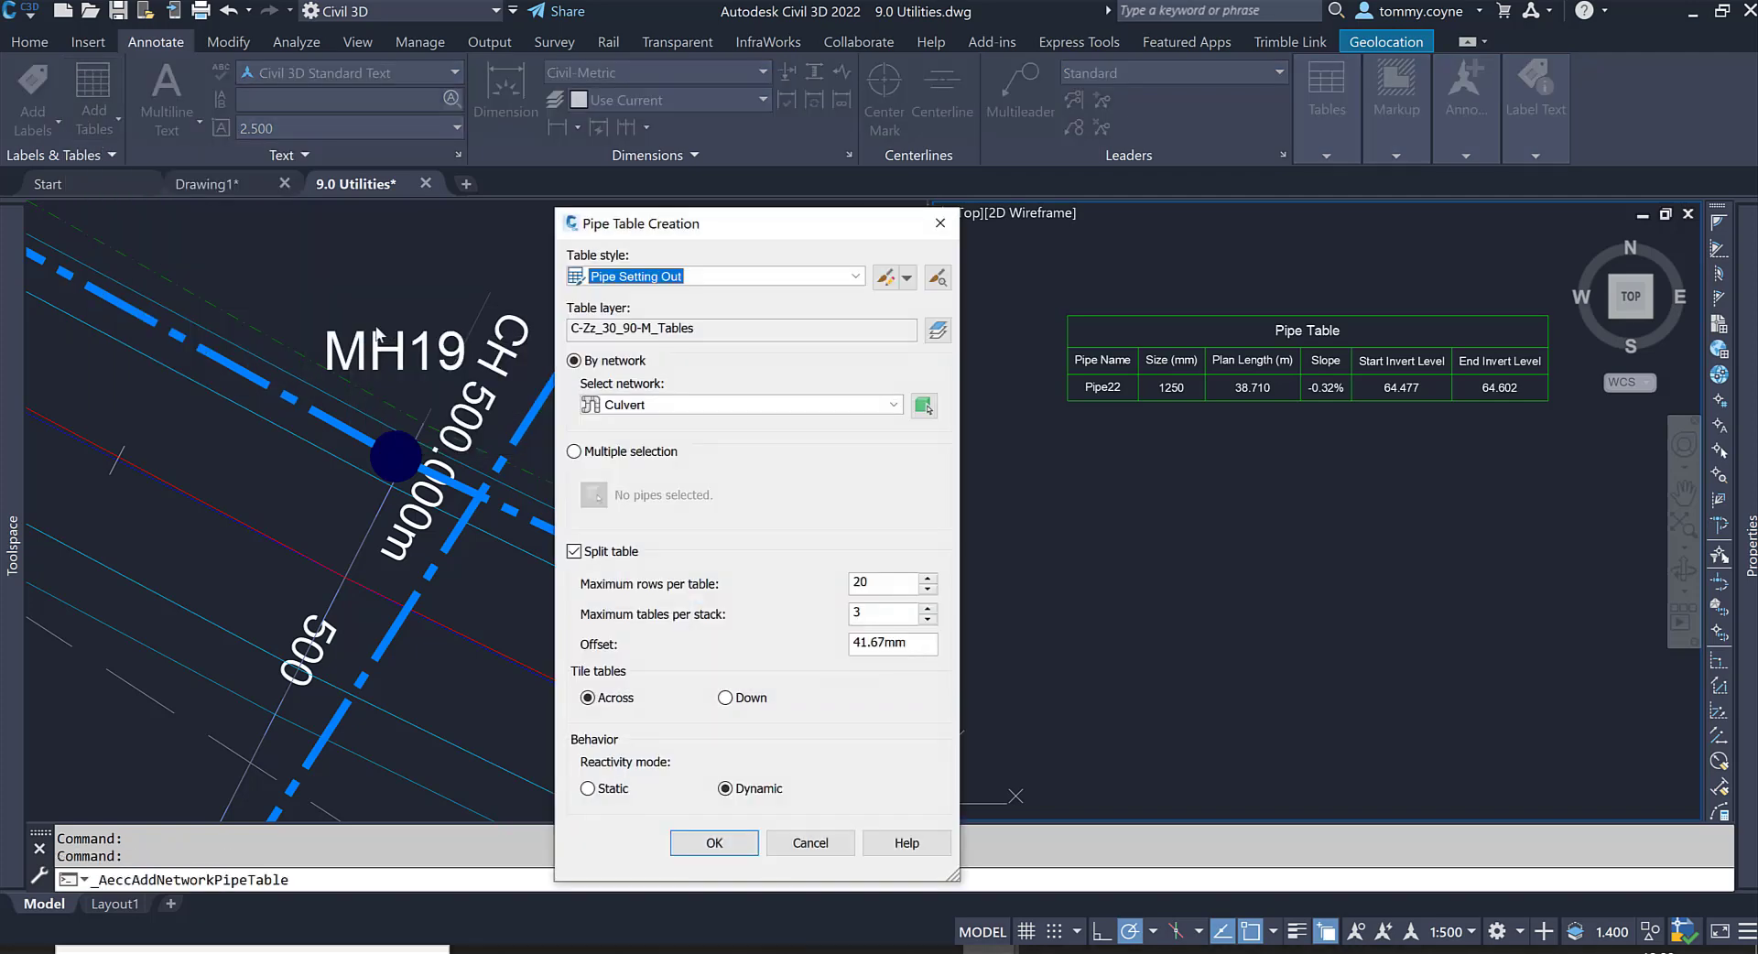
pyautogui.click(774, 408)
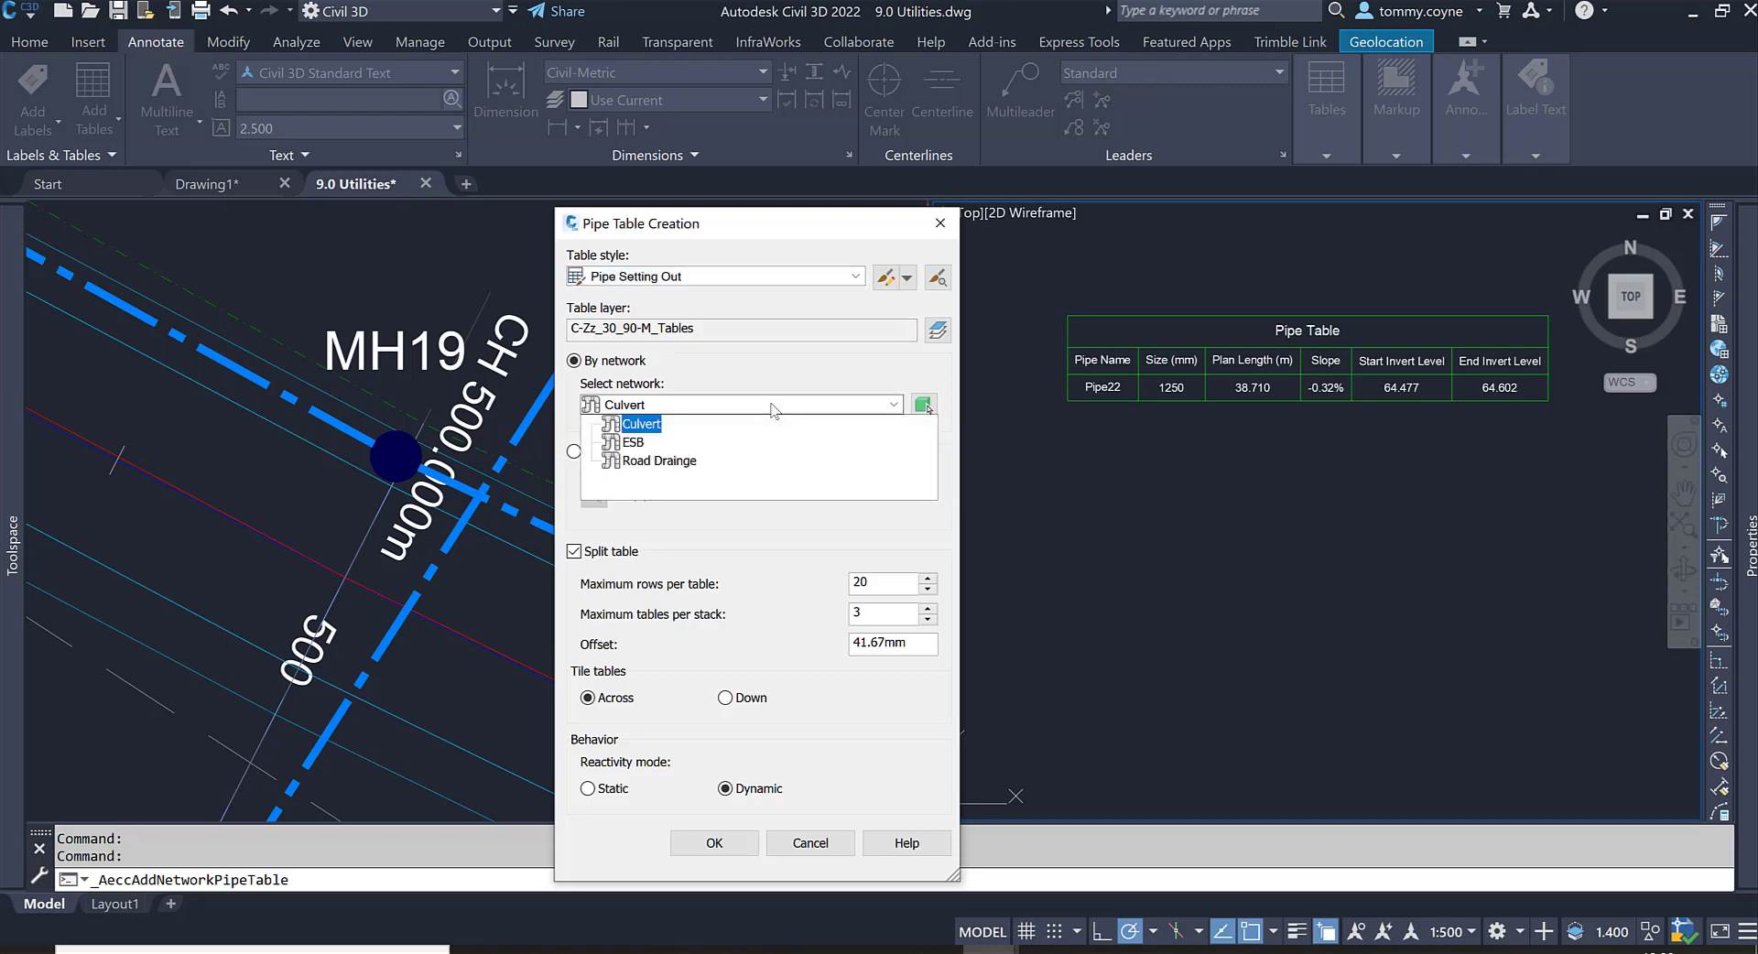
pyautogui.click(671, 460)
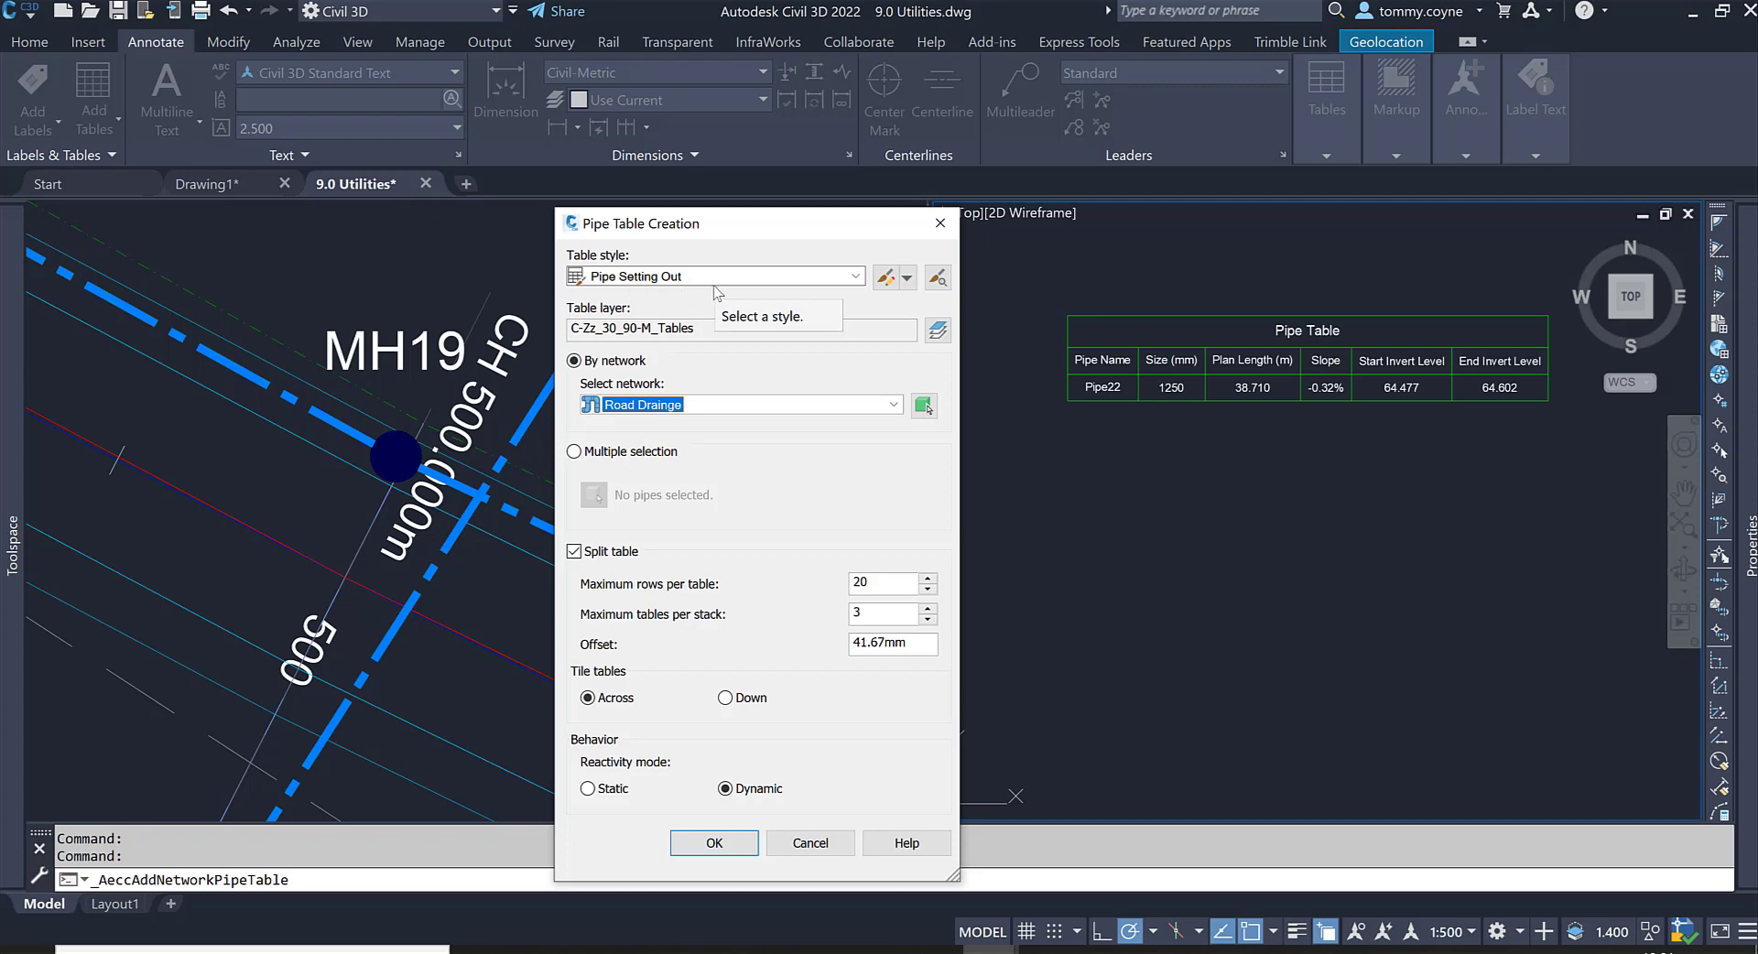
# Add a new column to the Pipe Setting Out style and open its contents in the Text Component Editor.
pyautogui.click(884, 278)
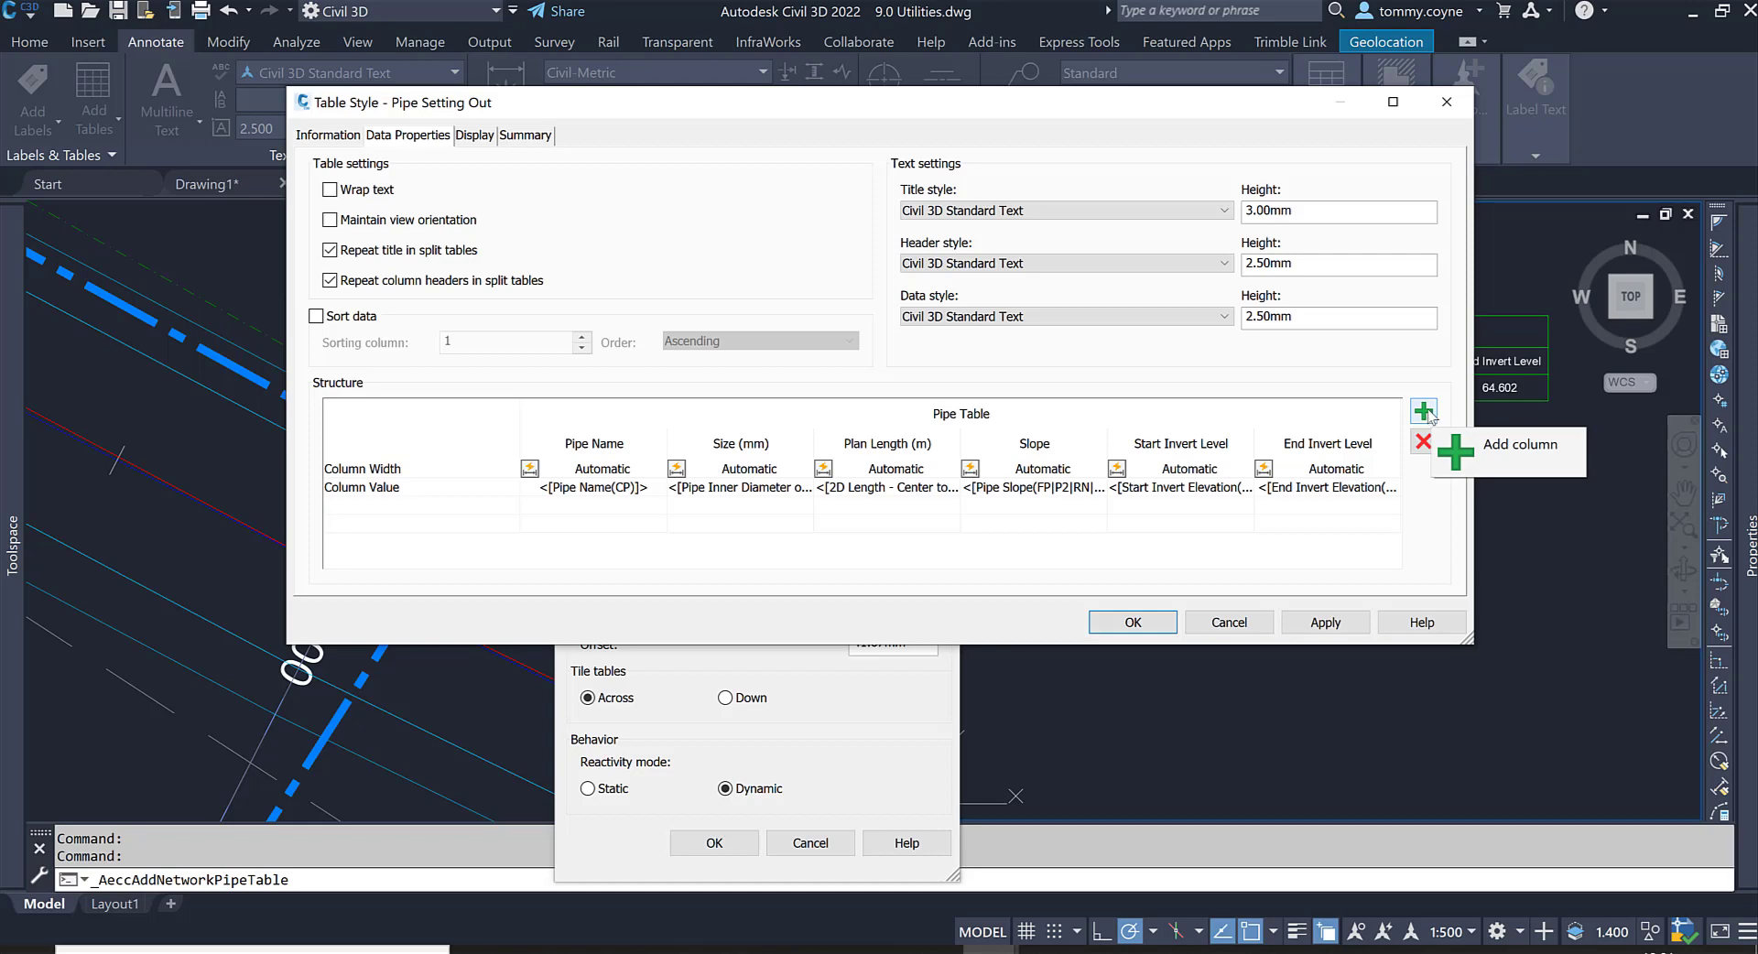
pyautogui.click(1424, 411)
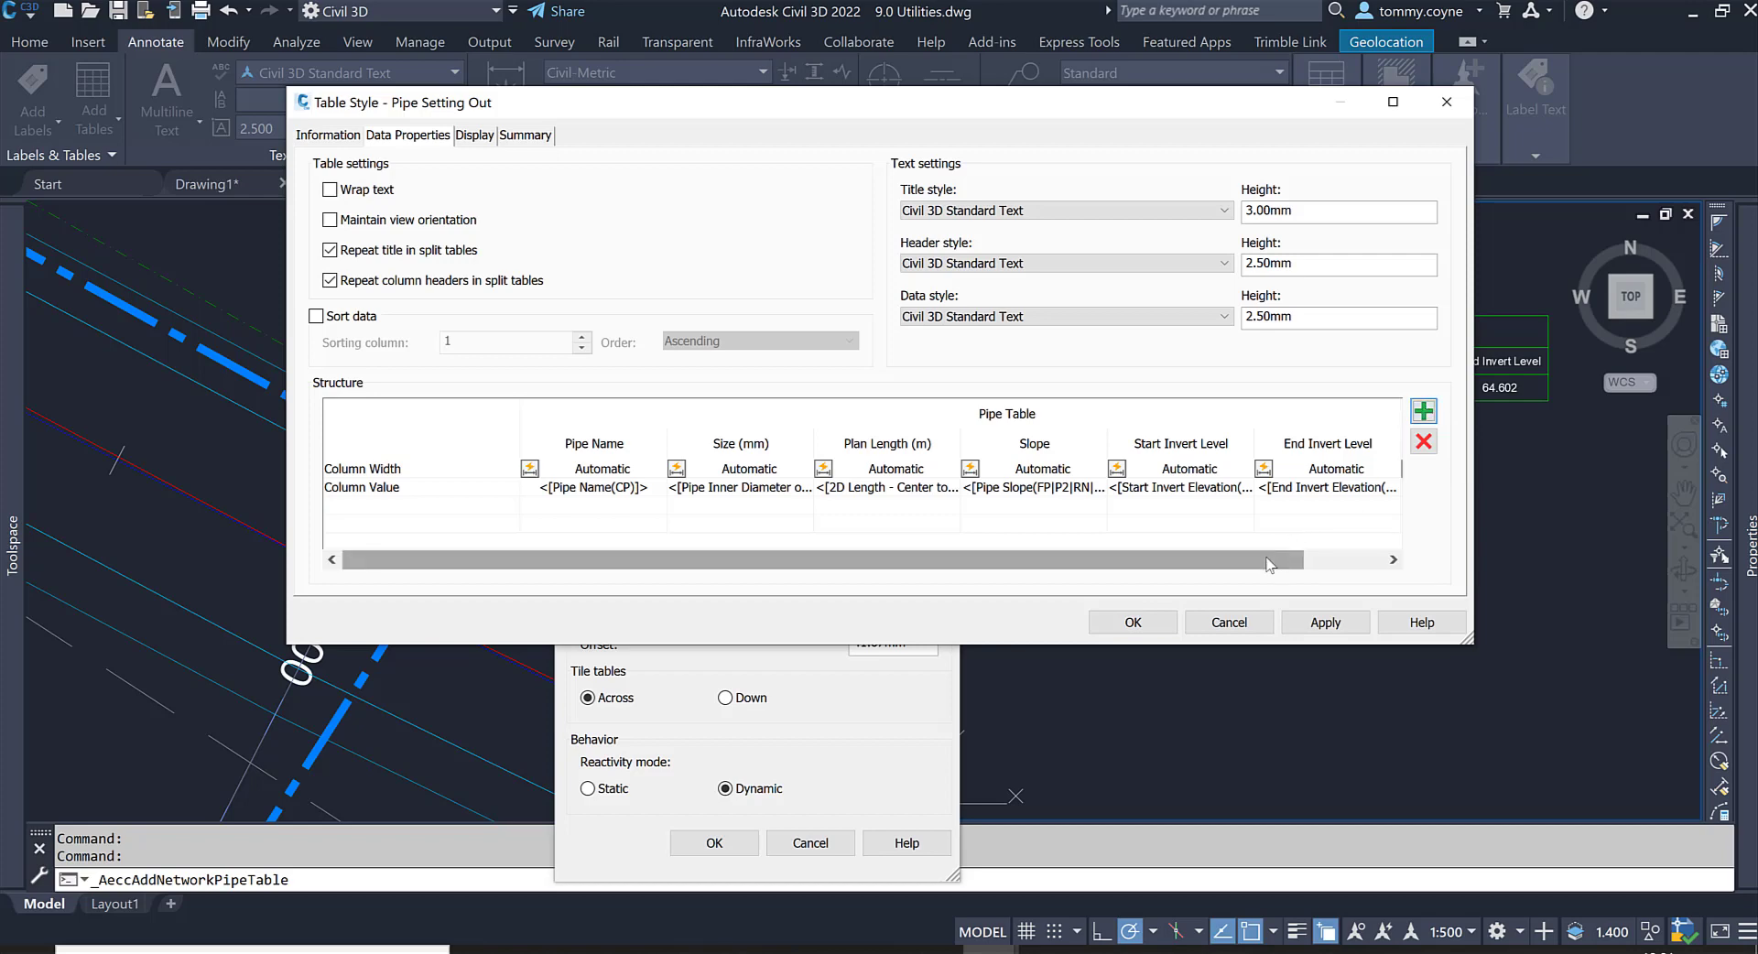
pyautogui.moveTo(1275, 561); pyautogui.dragTo(1371, 566)
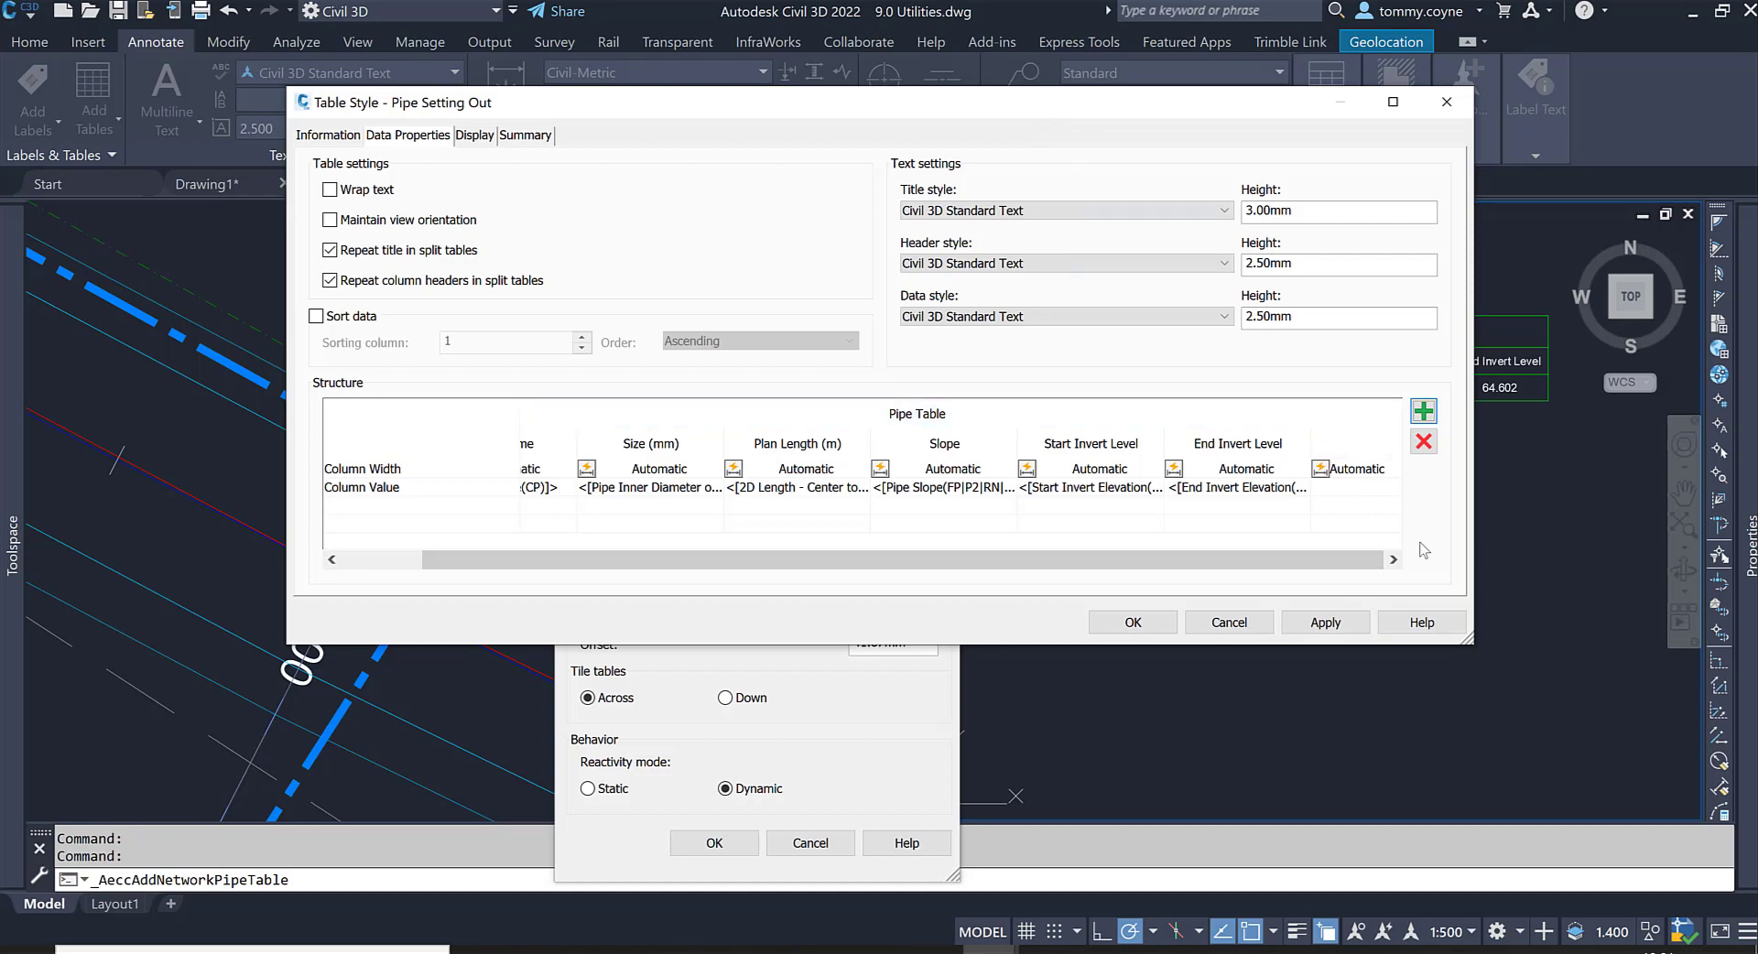
pyautogui.doubleClick(1334, 487)
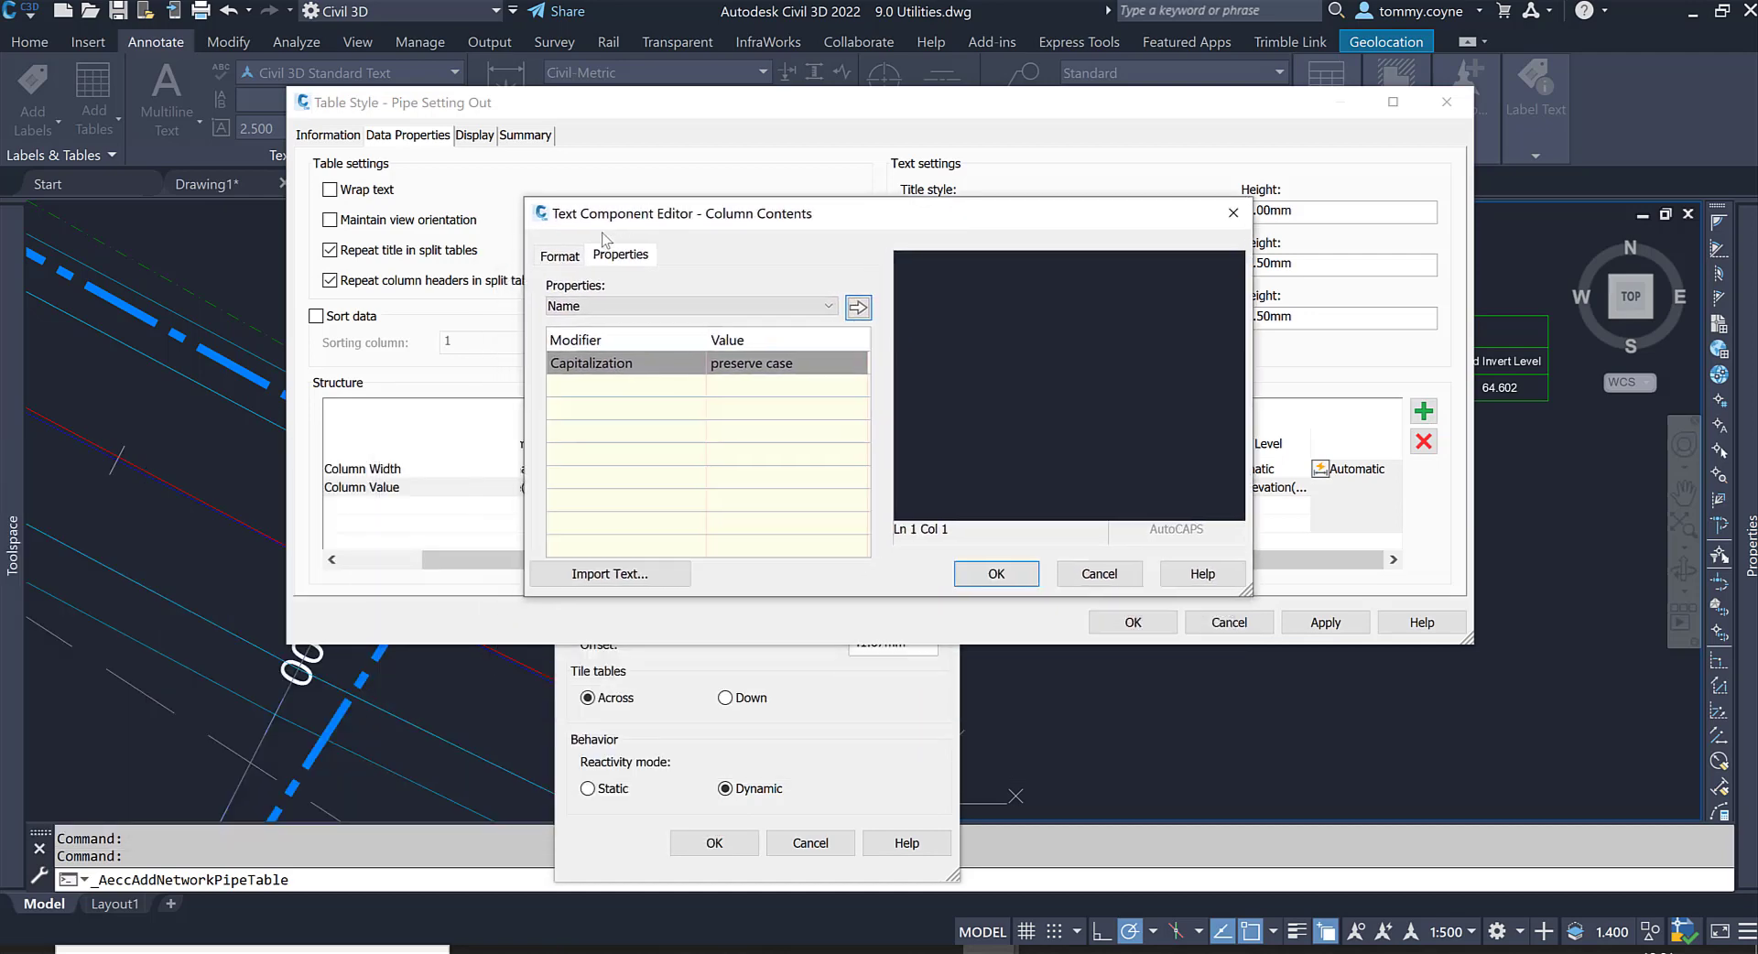
# Insert the Maximum Cover pipe property as the new column's contents and confirm.
pyautogui.click(556, 261)
pyautogui.click(619, 258)
pyautogui.click(676, 308)
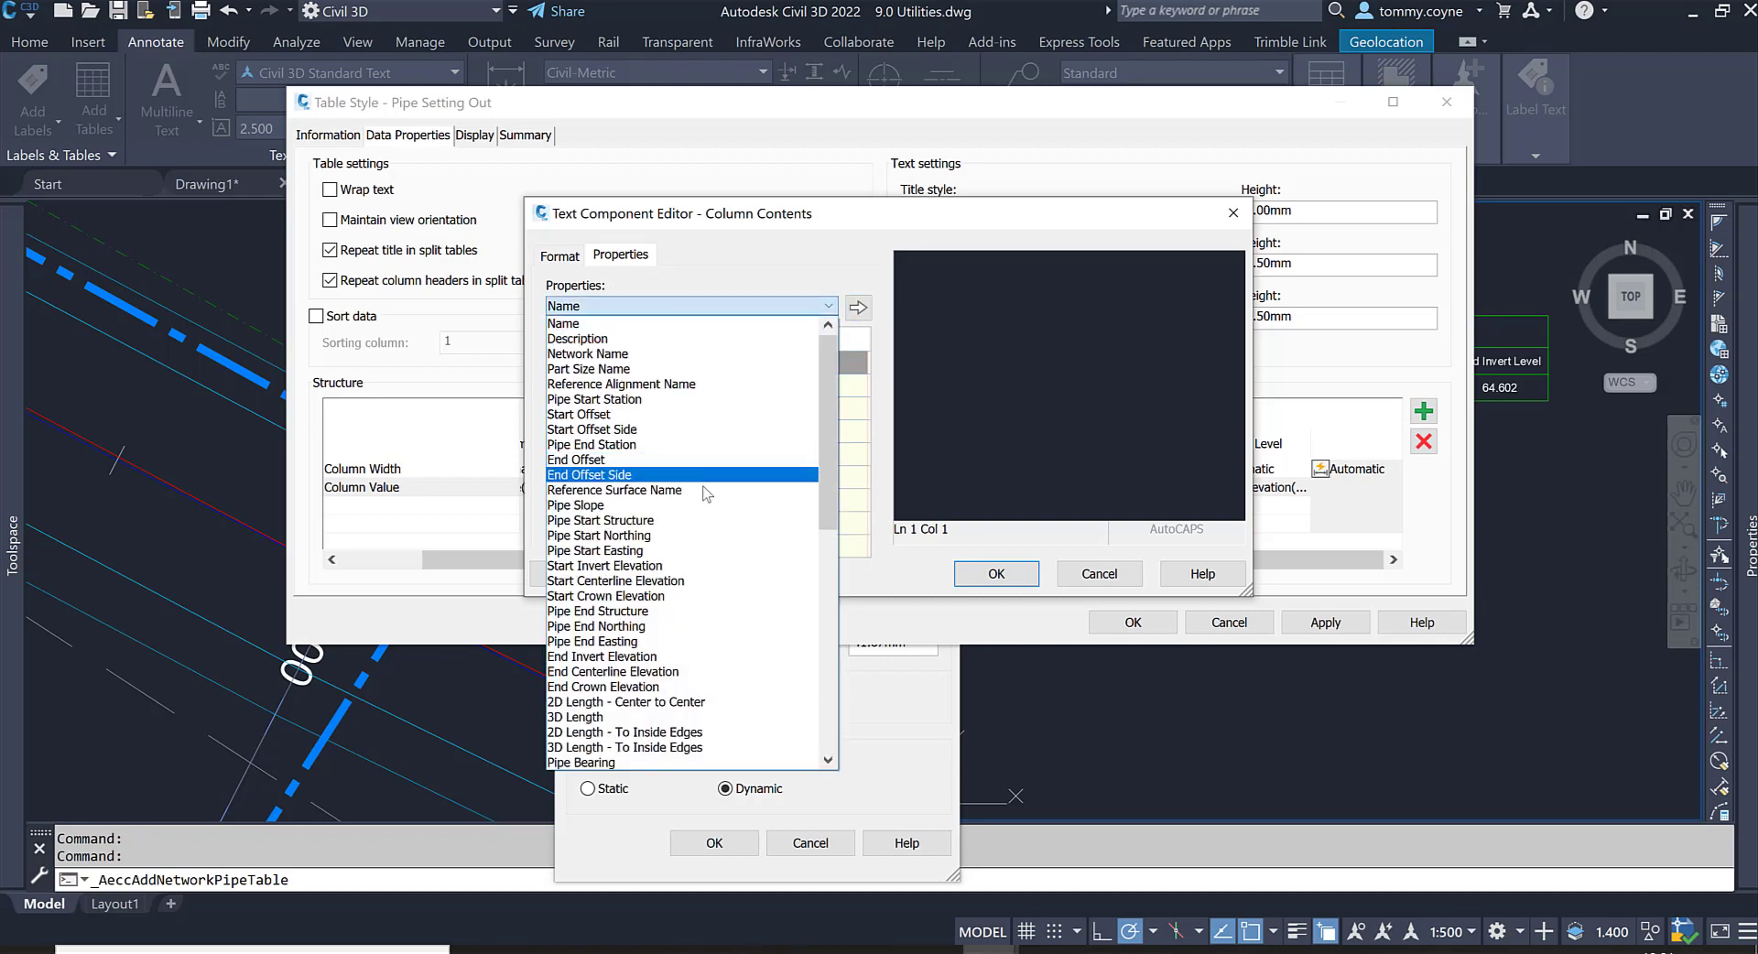
pyautogui.scroll(-3, 706, 495)
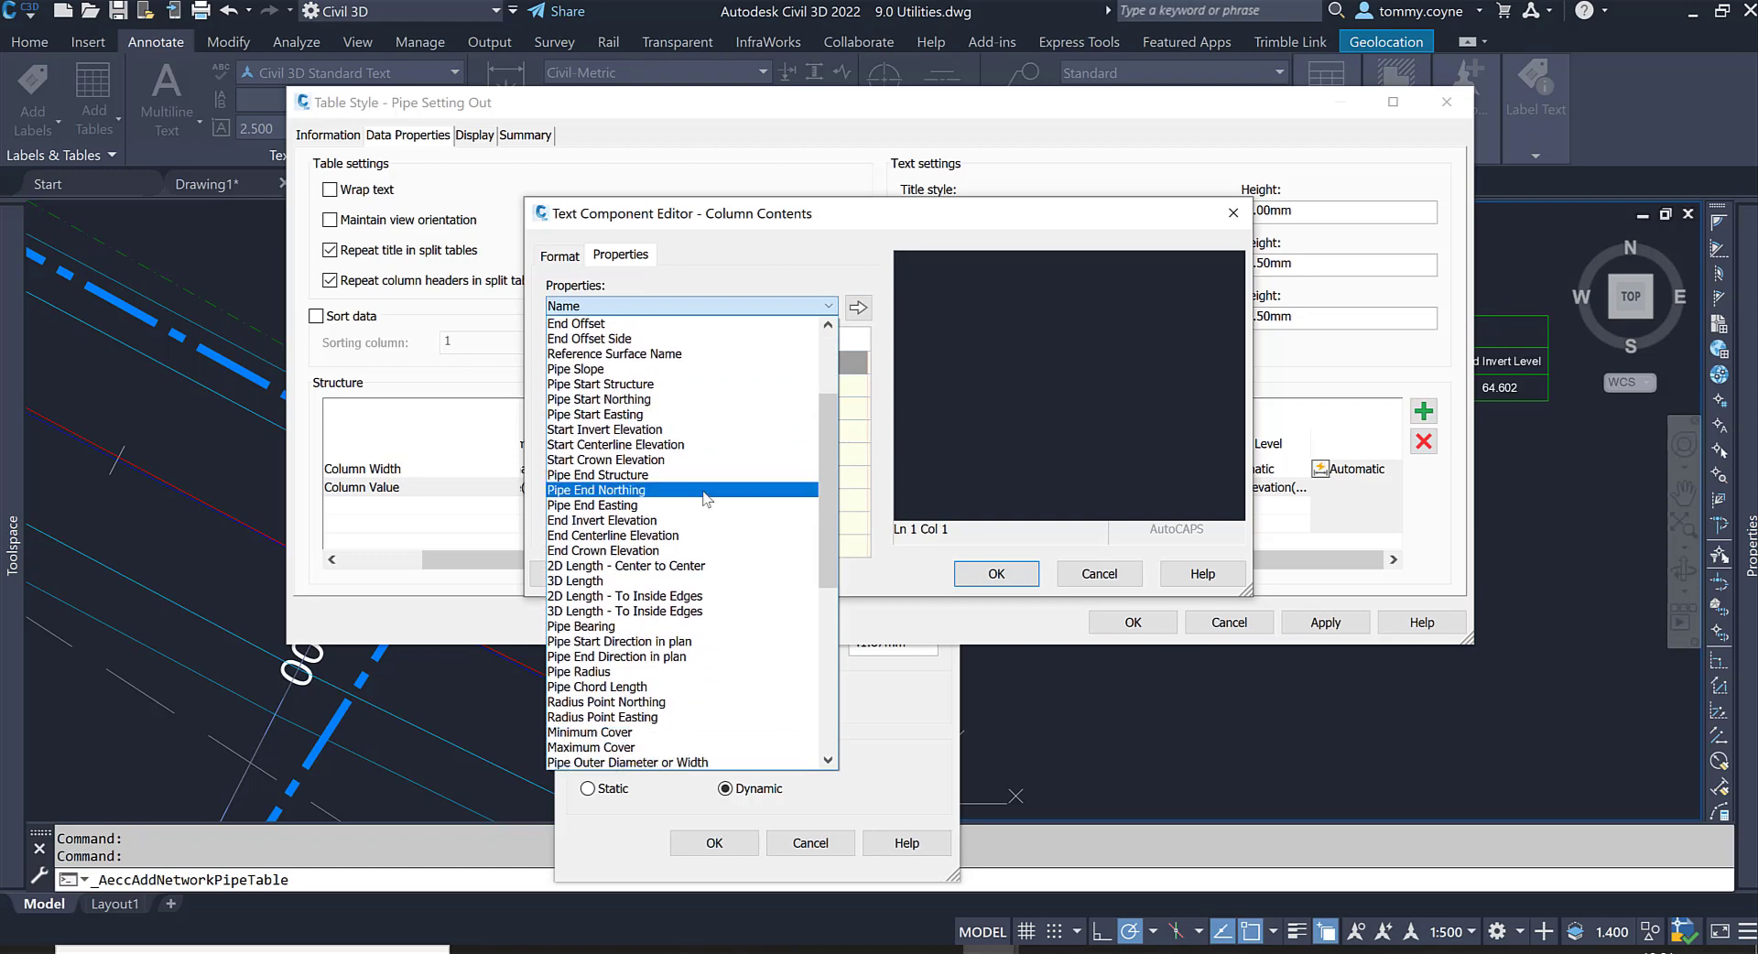
pyautogui.scroll(-1, 706, 498)
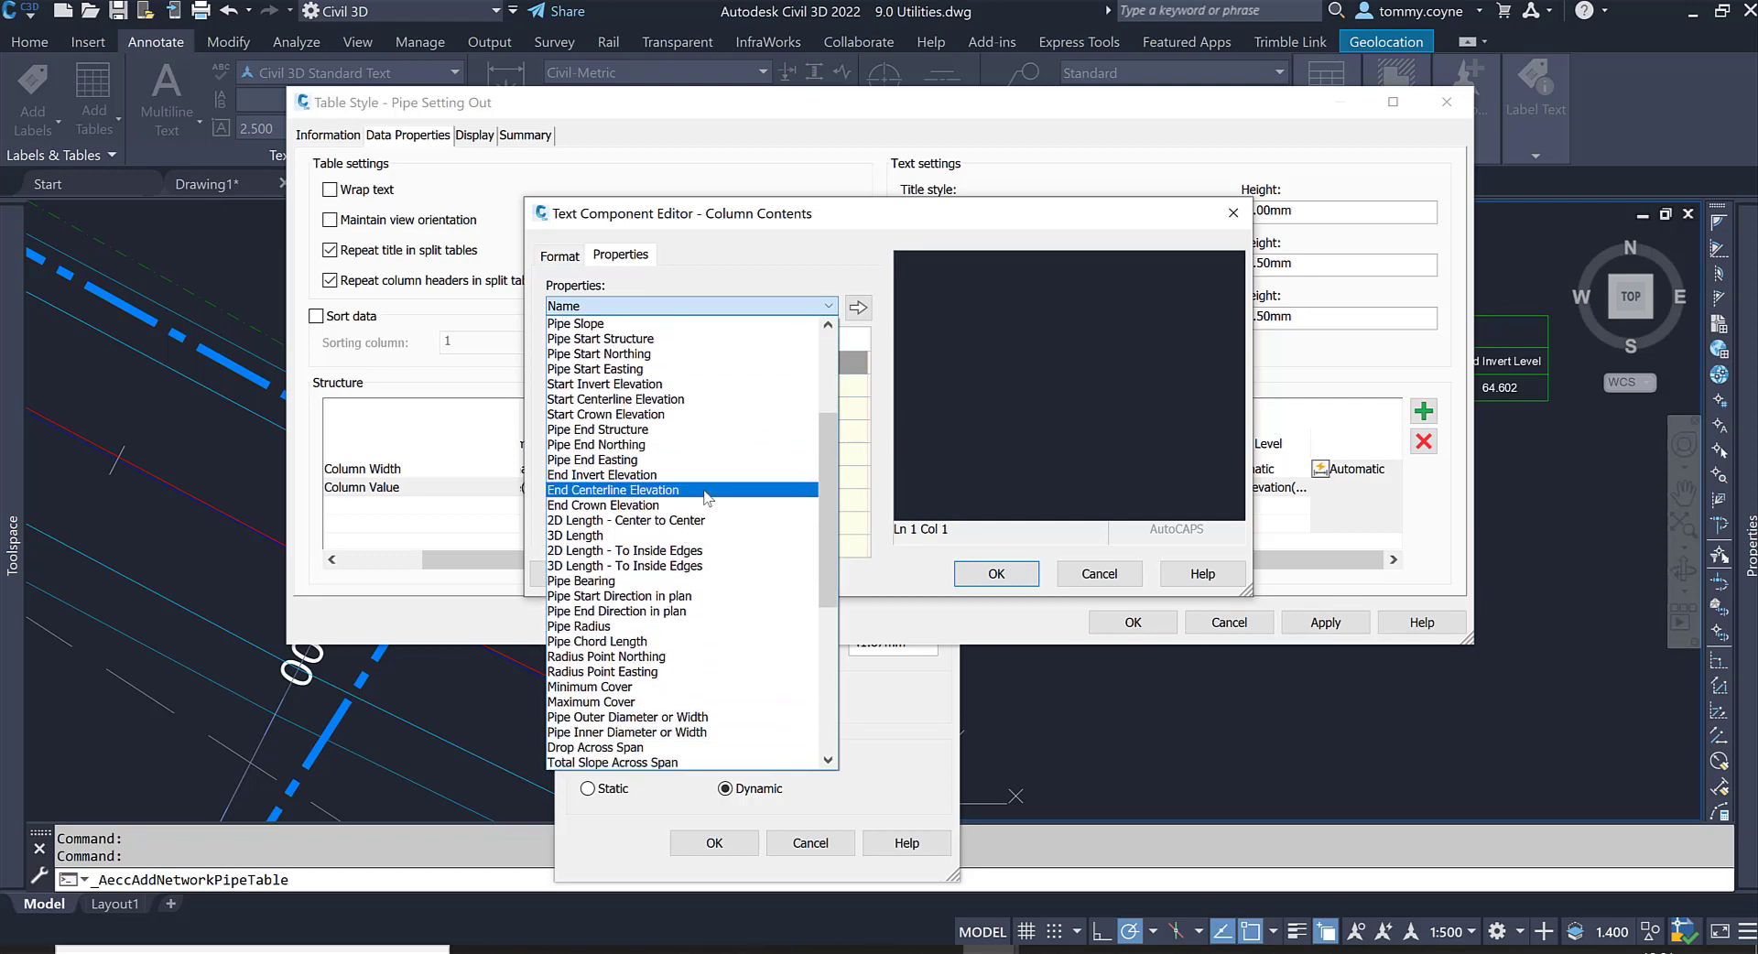
pyautogui.click(701, 702)
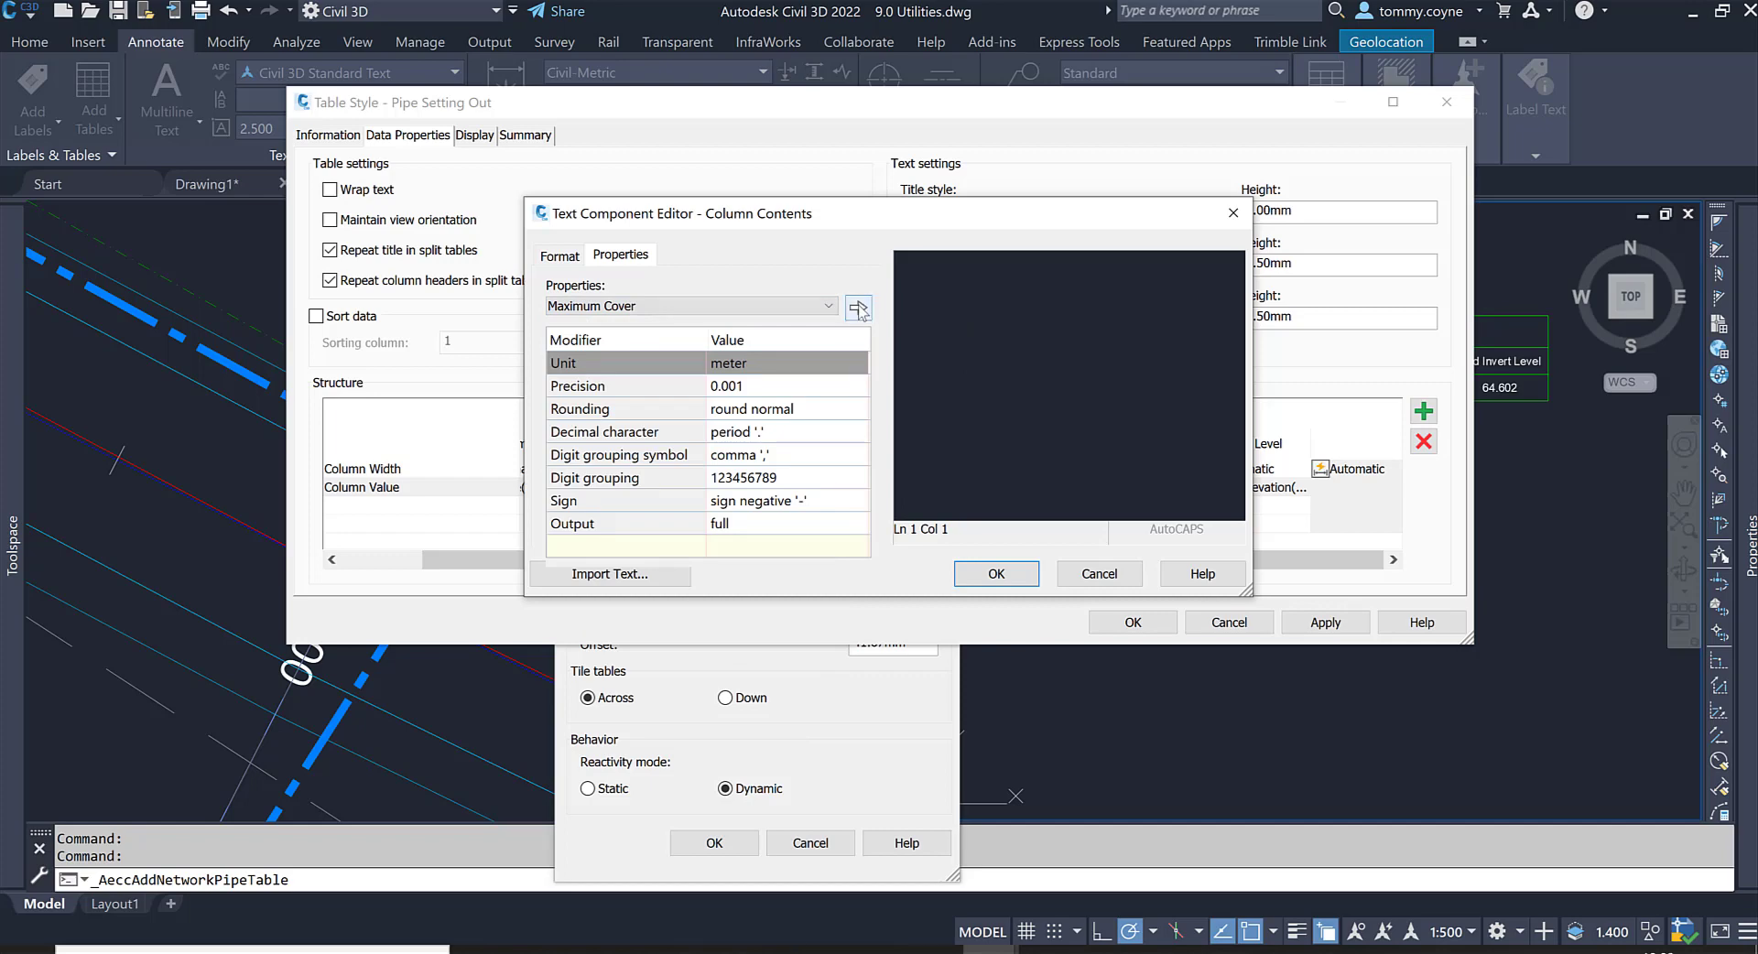
pyautogui.click(859, 309)
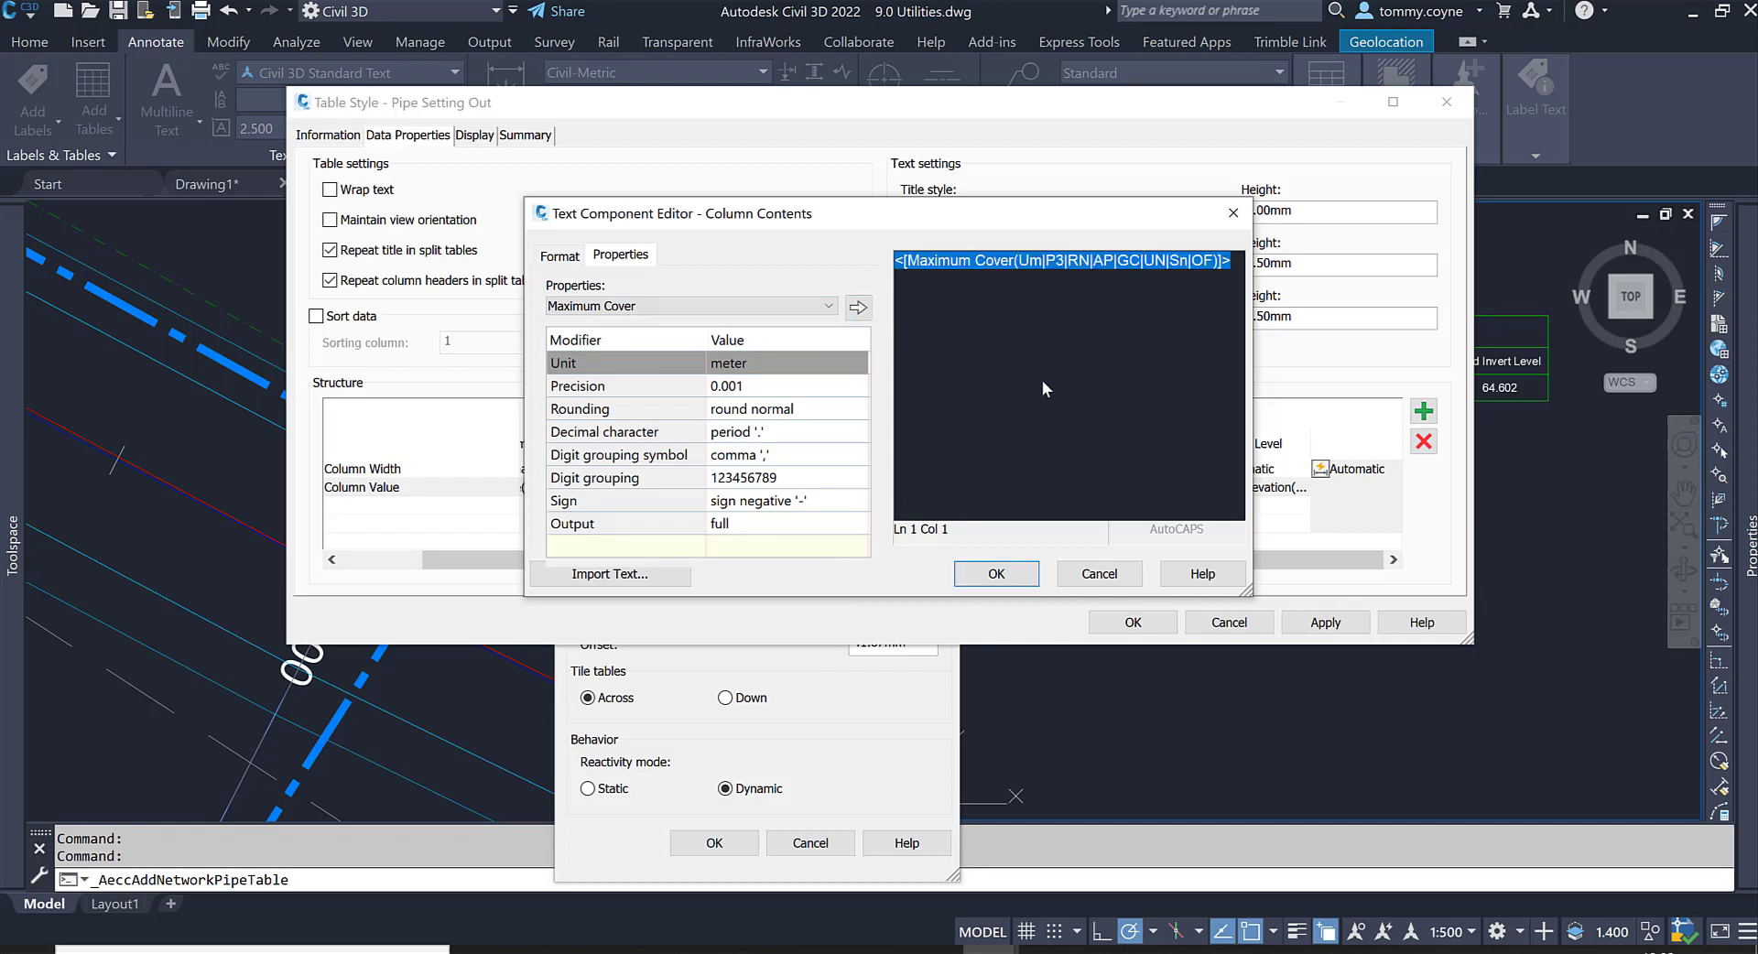
pyautogui.click(998, 574)
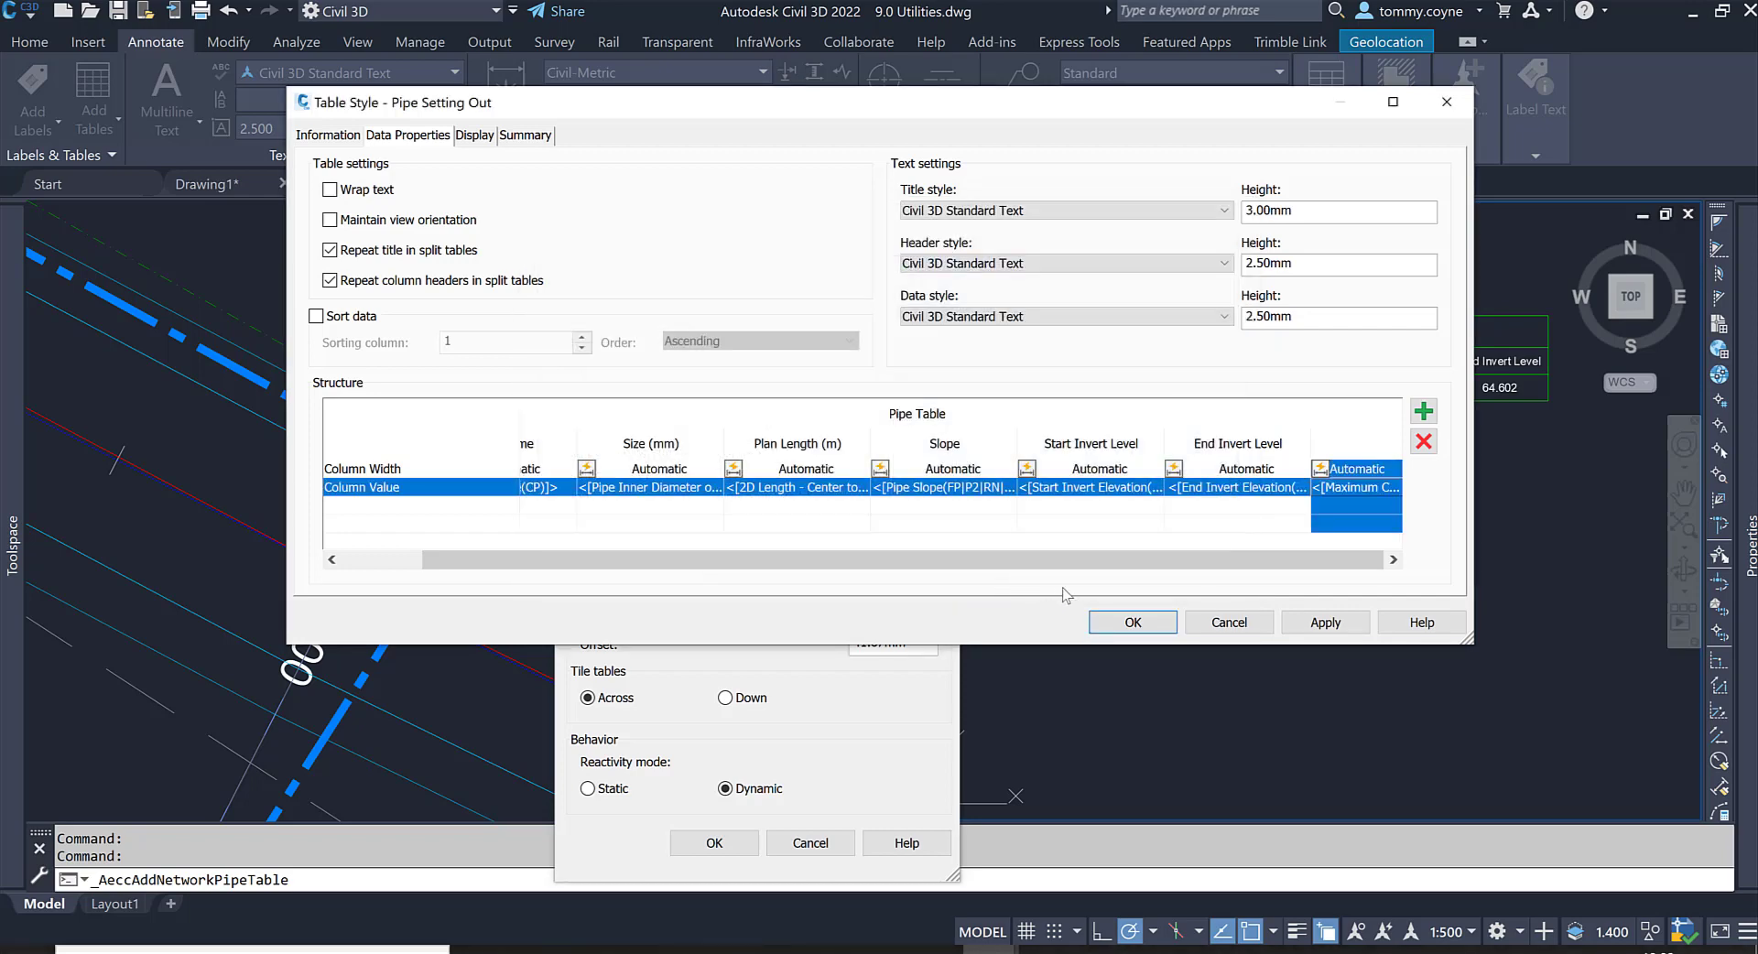
# Title the new column header 'Max Cover' and save the table style changes.
pyautogui.doubleClick(1345, 446)
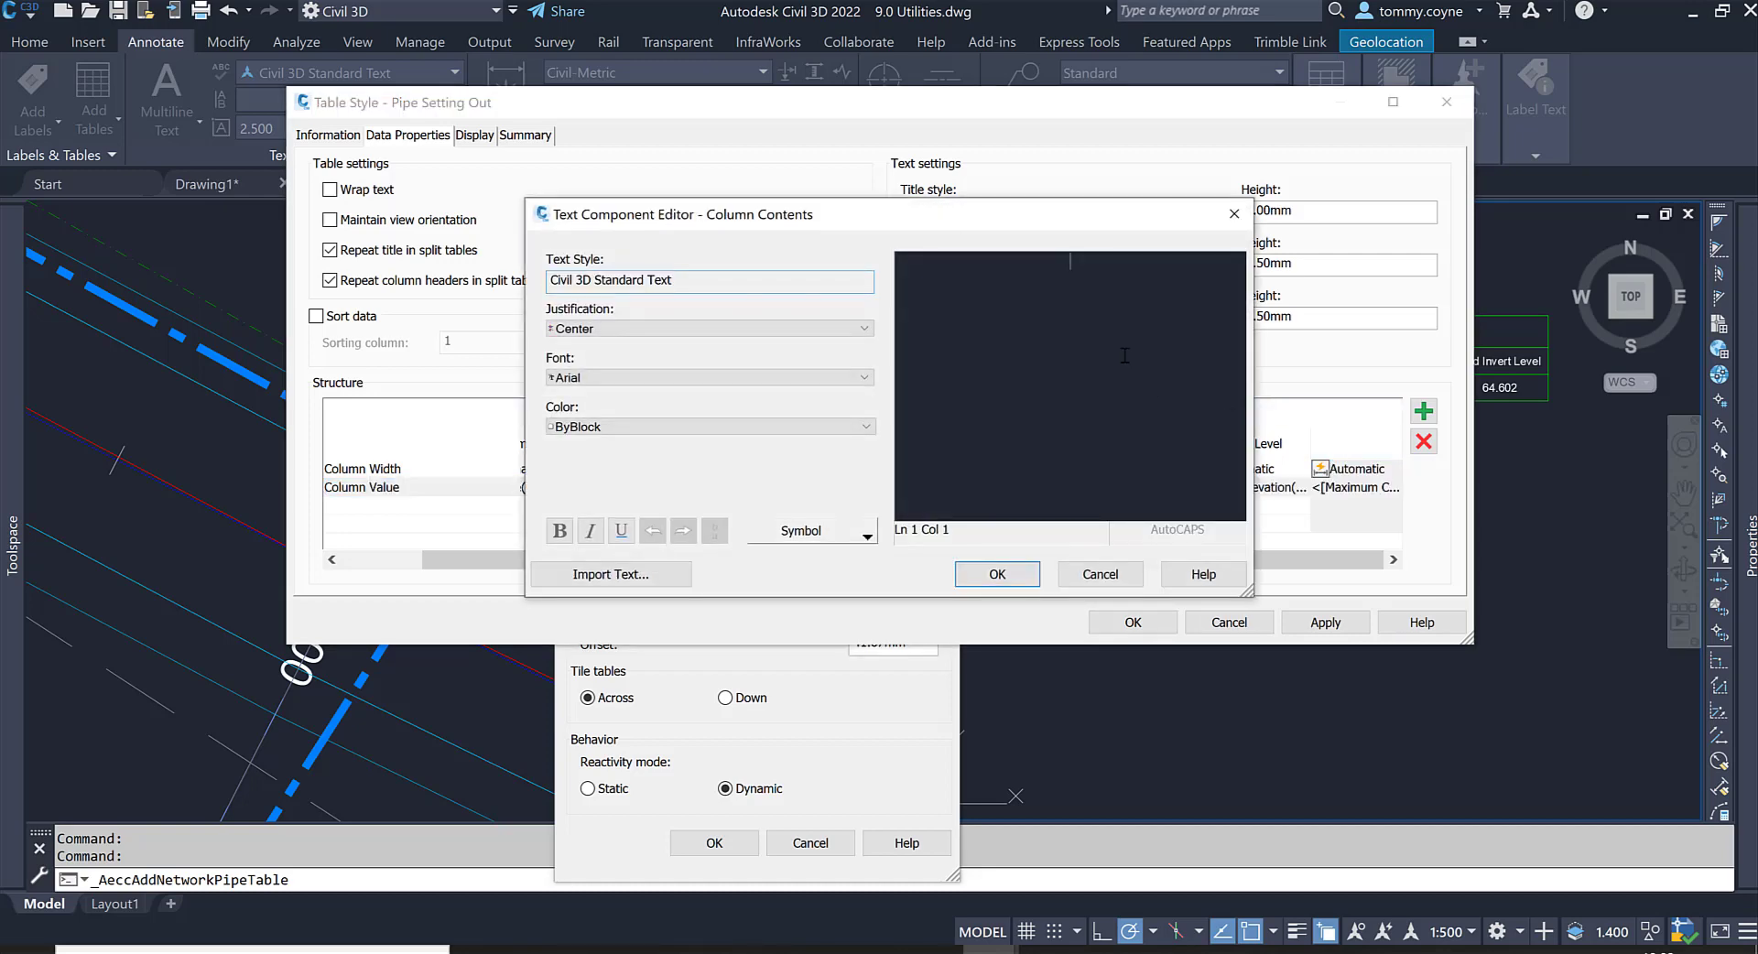
pyautogui.write('Max Cover')
pyautogui.click(998, 574)
pyautogui.click(1132, 622)
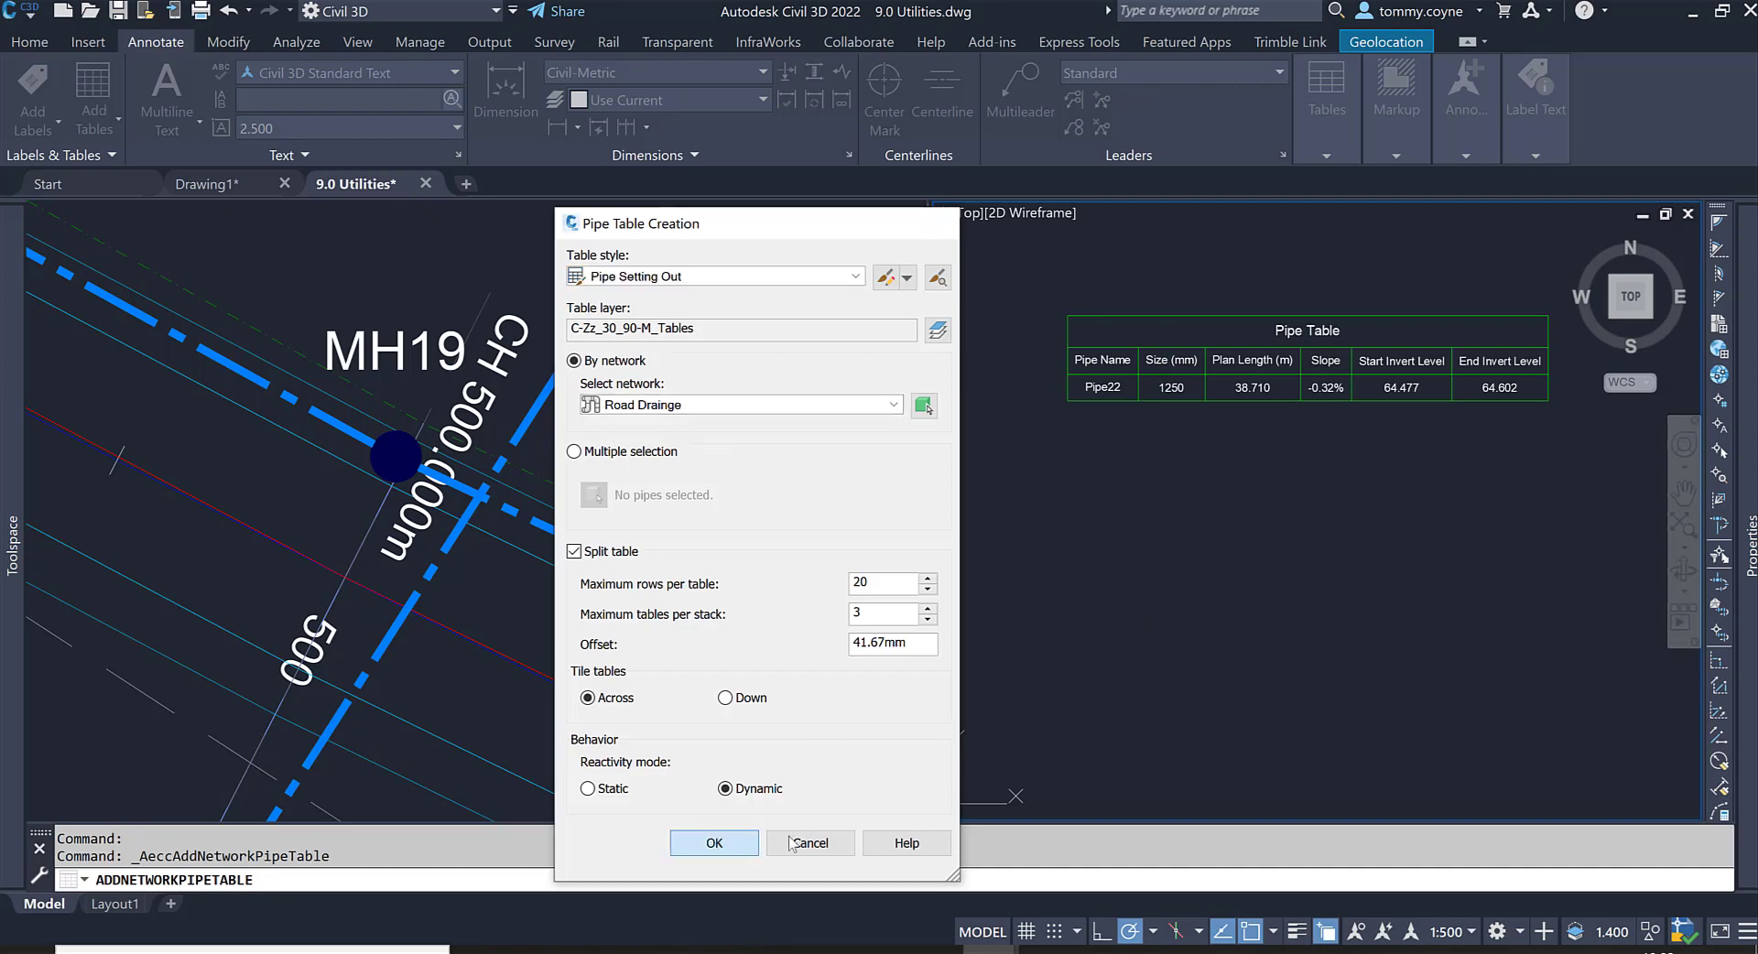
# Place the Road Drainge pipe table listing Pipe13 to Pipe21 with Max Cover values.
pyautogui.click(714, 843)
pyautogui.scroll(-5, 1319, 439)
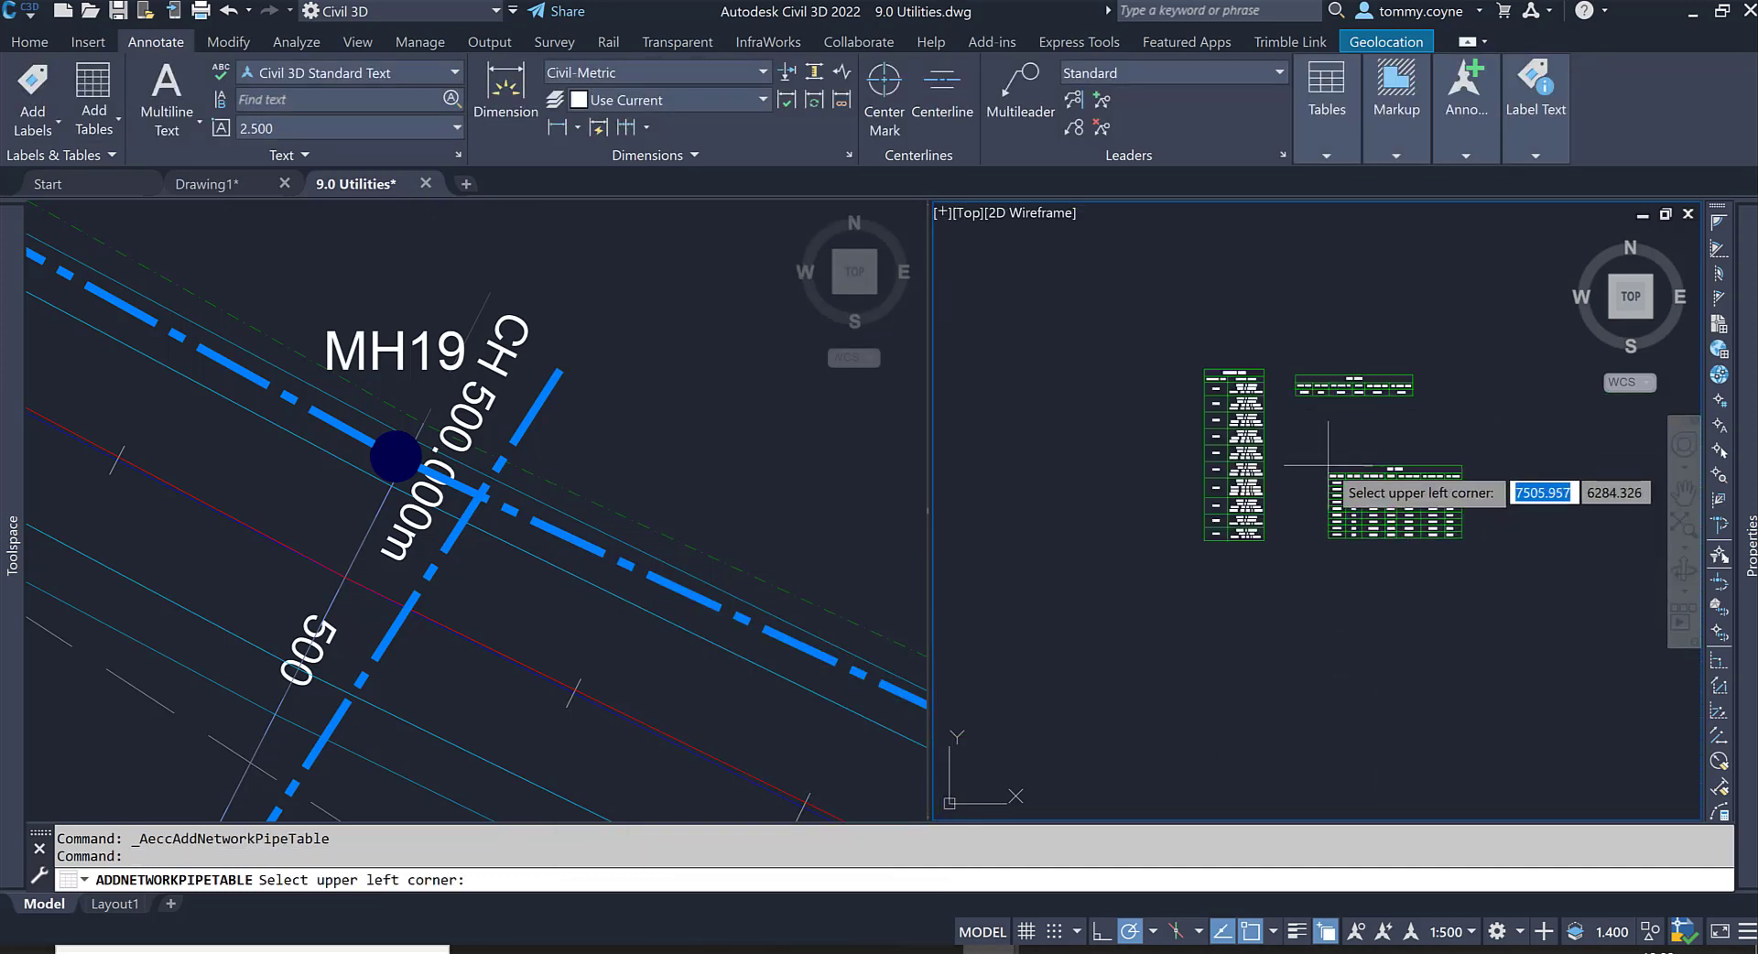
pyautogui.click(1303, 453)
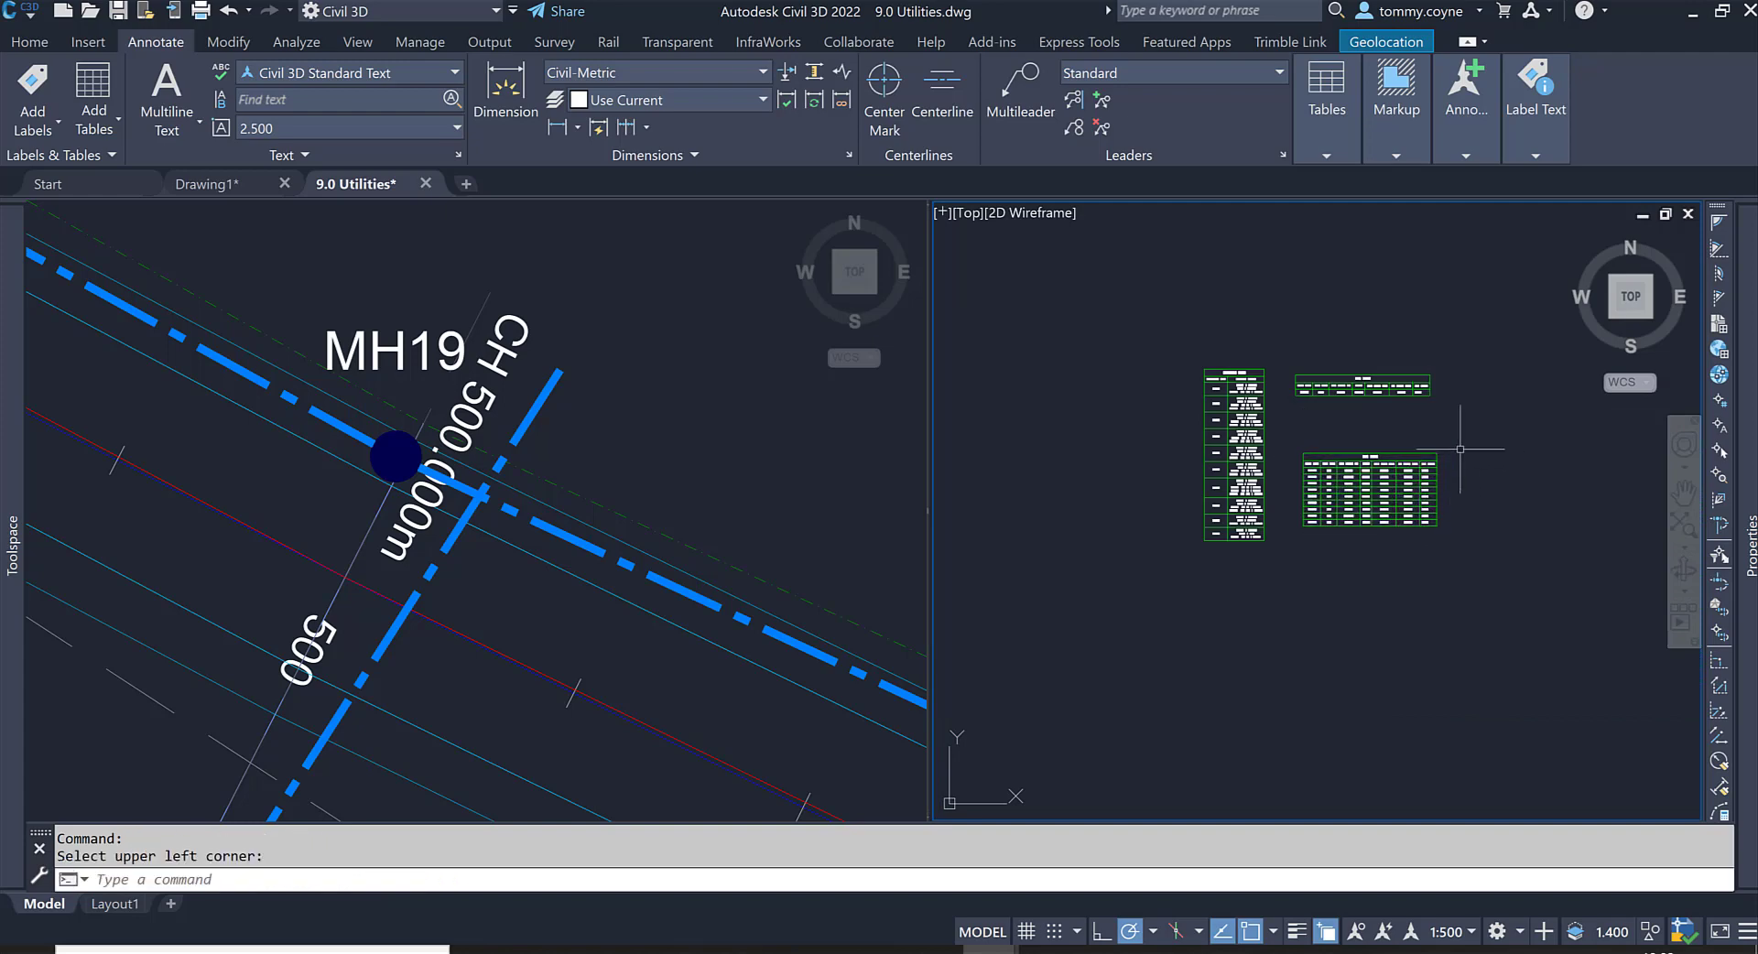
pyautogui.scroll(5, 1429, 380)
pyautogui.scroll(4, 1429, 380)
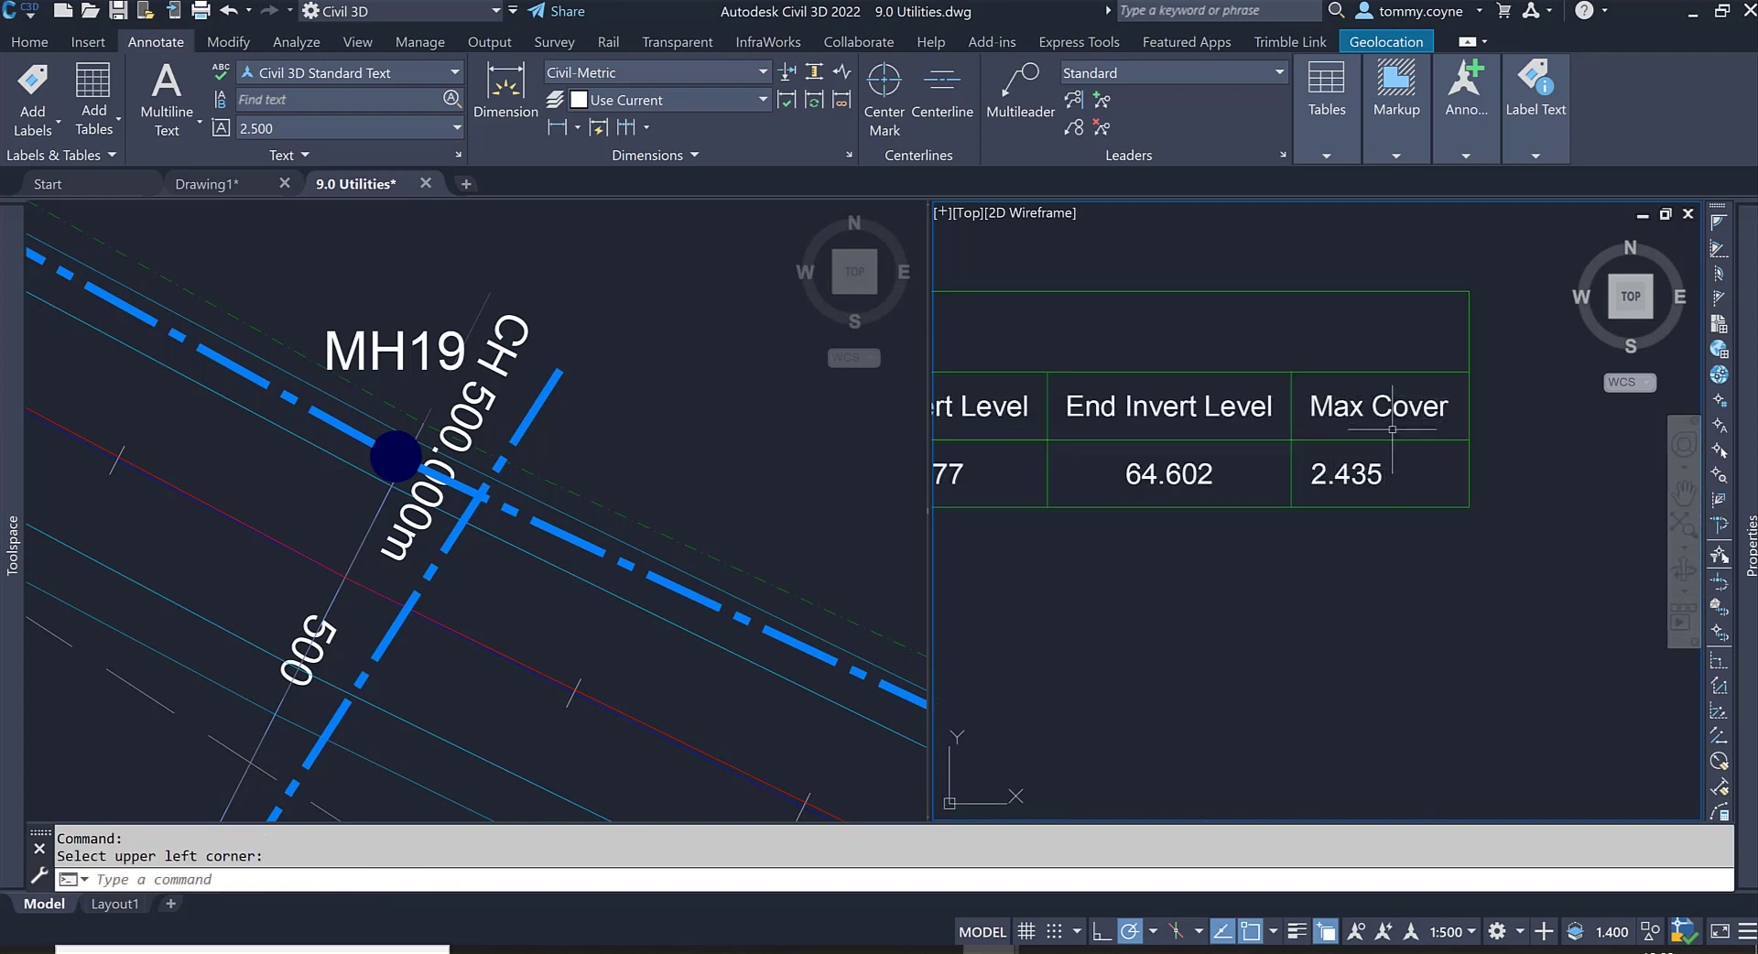
pyautogui.scroll(-4, 1408, 421)
pyautogui.scroll(-4, 1409, 421)
pyautogui.scroll(4, 1282, 448)
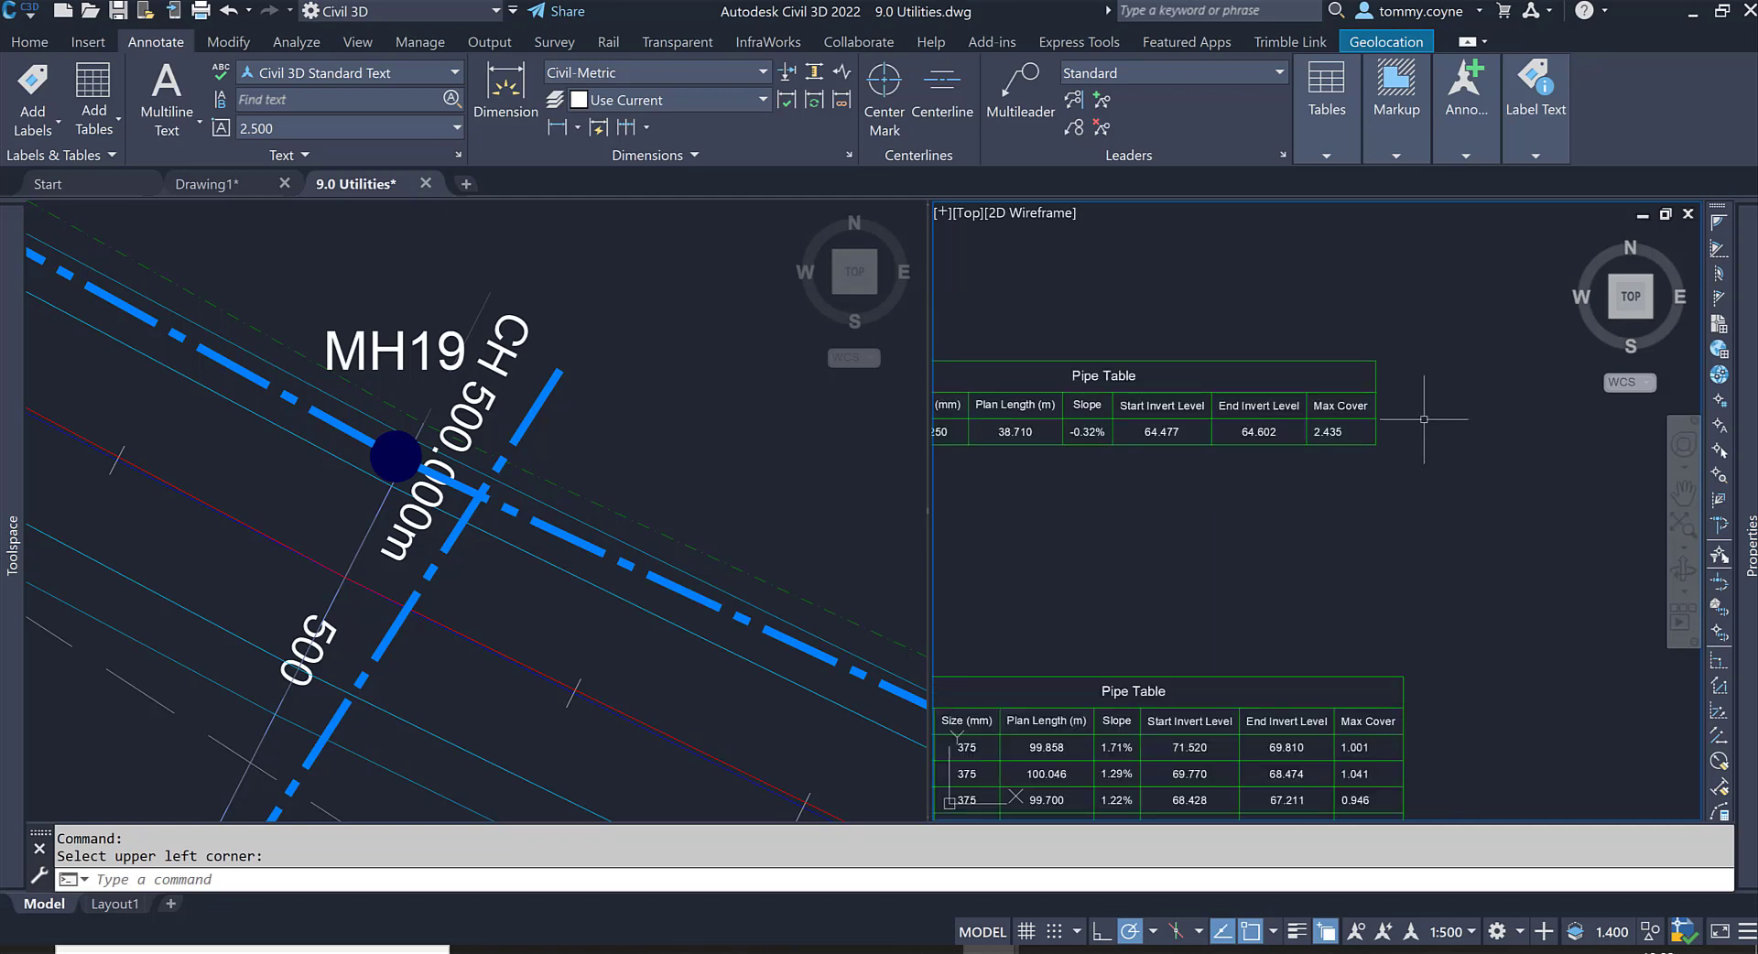
pyautogui.moveTo(1267, 450); pyautogui.dragTo(1343, 440, button='middle')
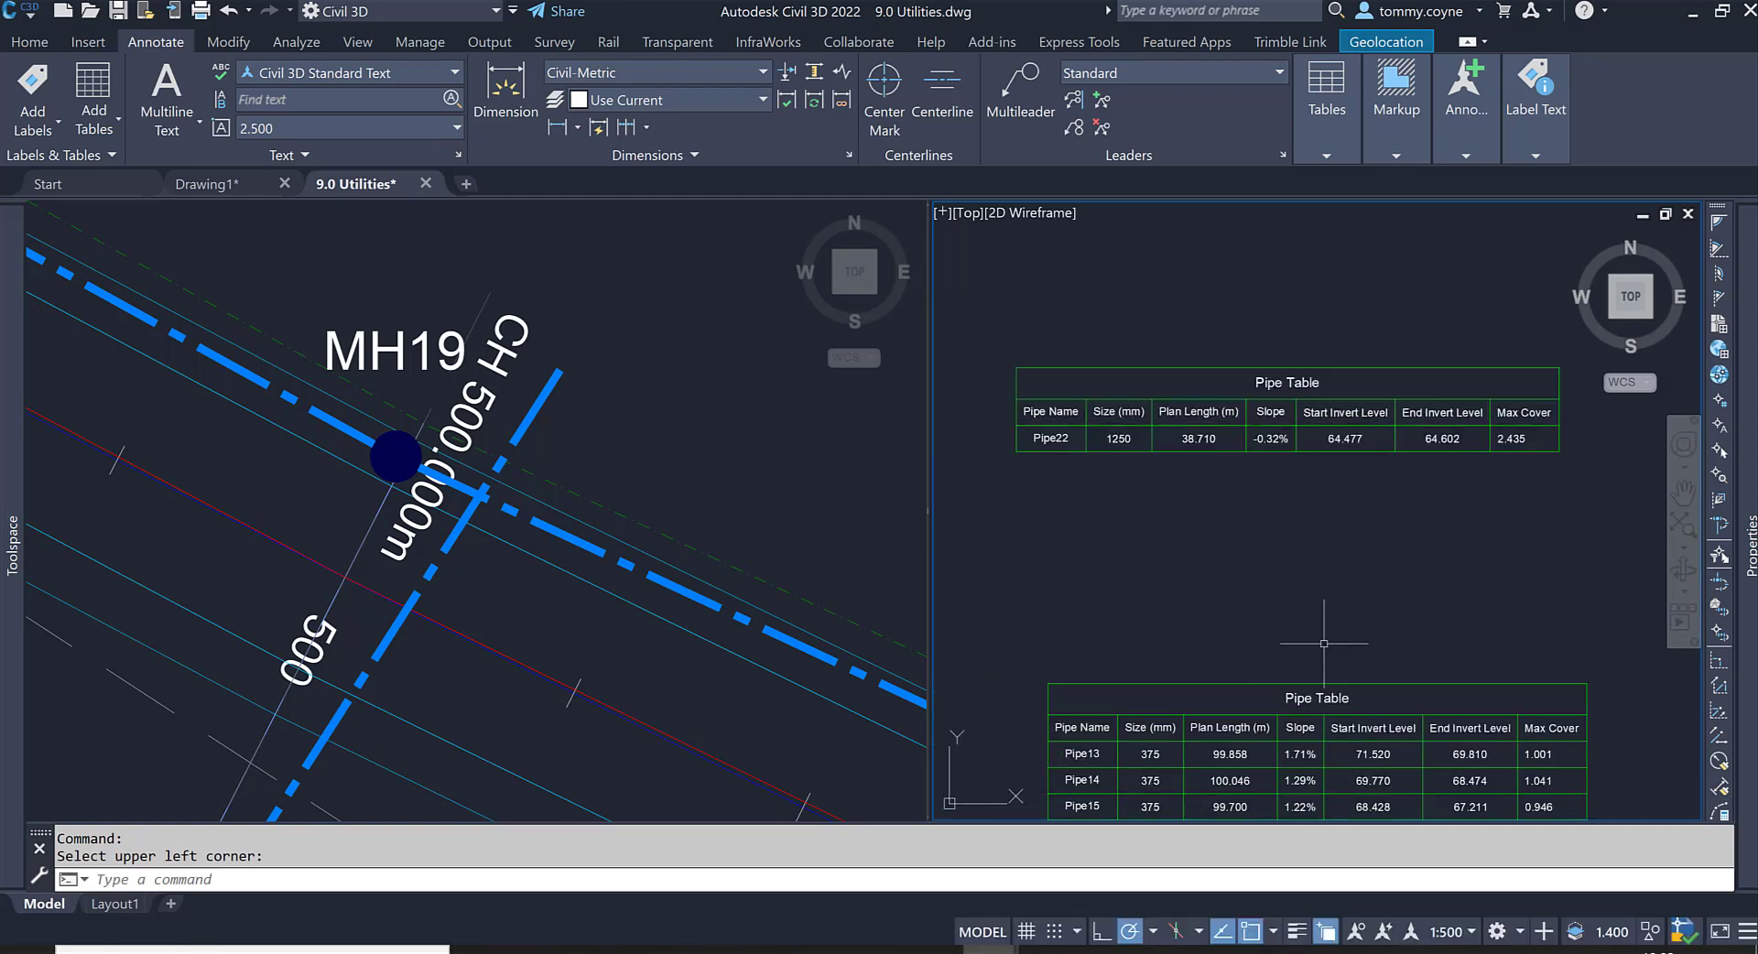
pyautogui.moveTo(1344, 685); pyautogui.dragTo(1289, 476, button='middle')
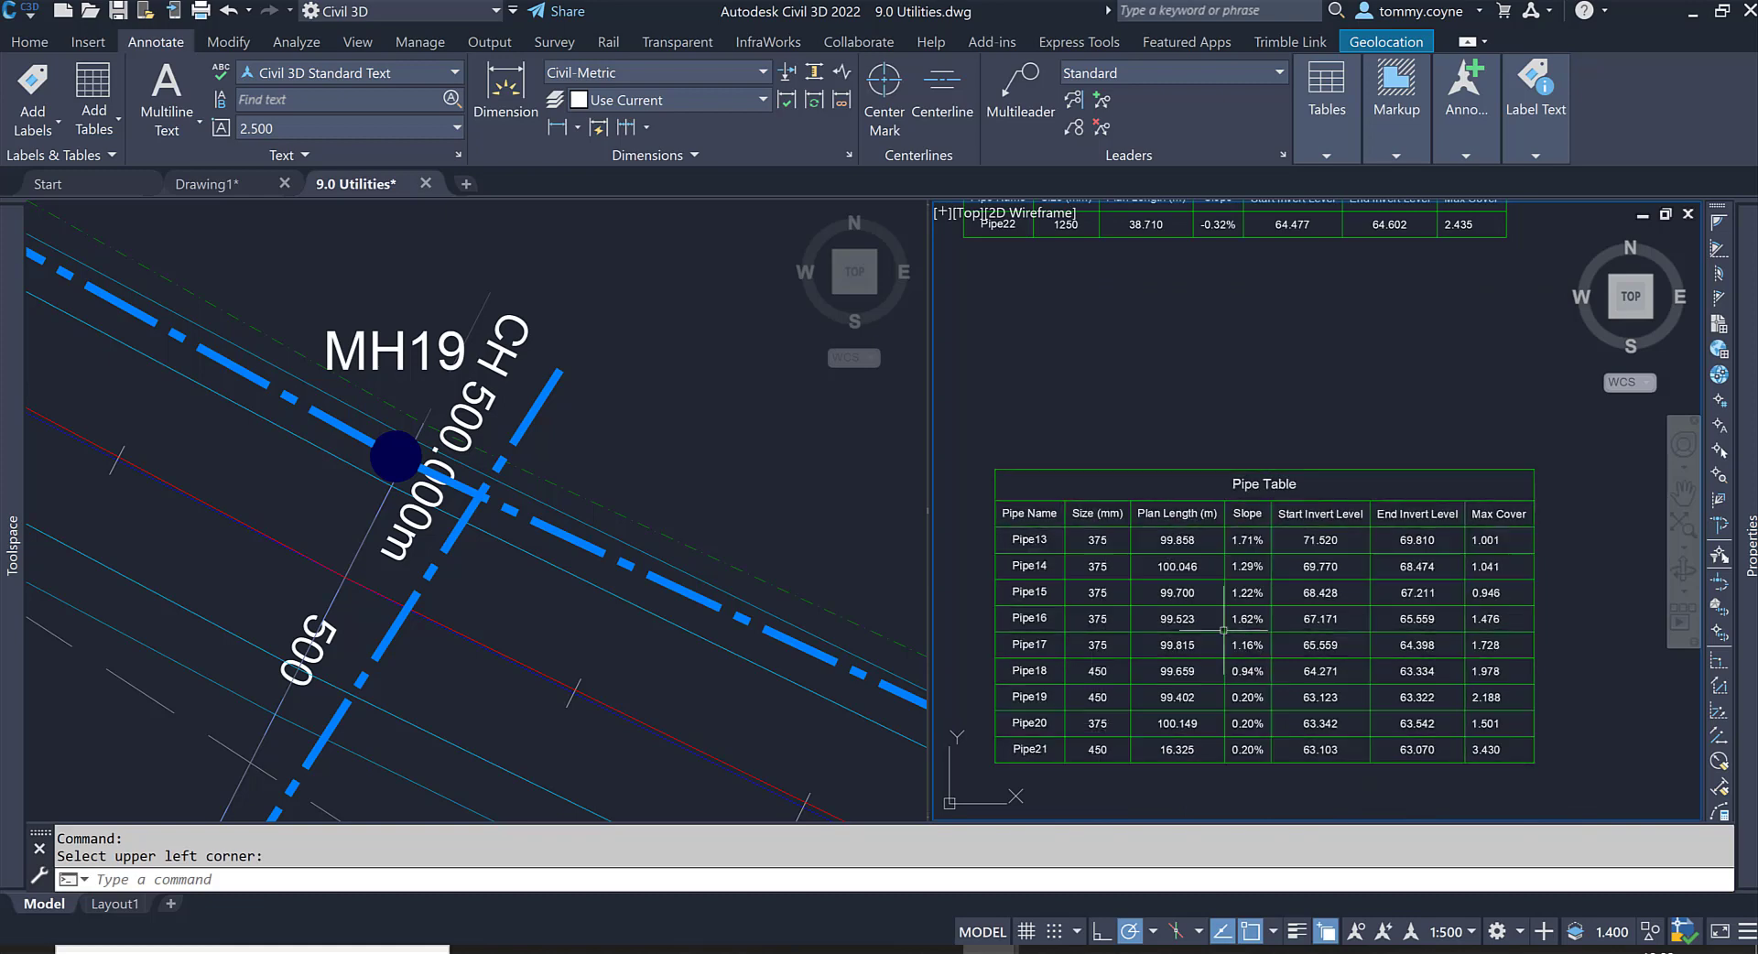